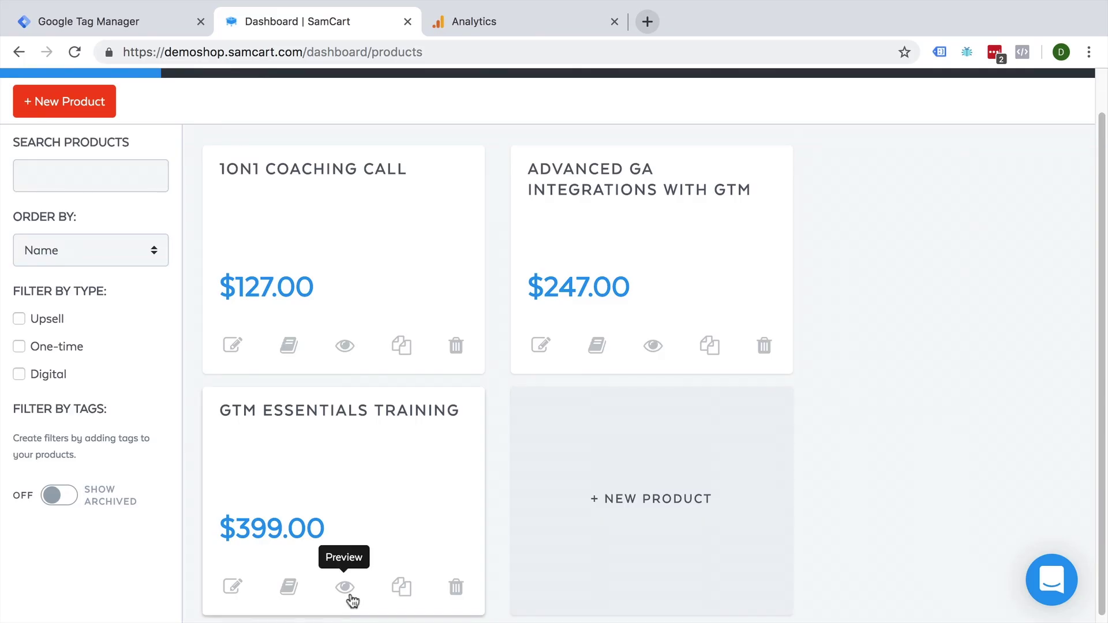
# - Preview the GTM Essentials Training product page, then close it back to the dashboard
pyautogui.click(346, 589)
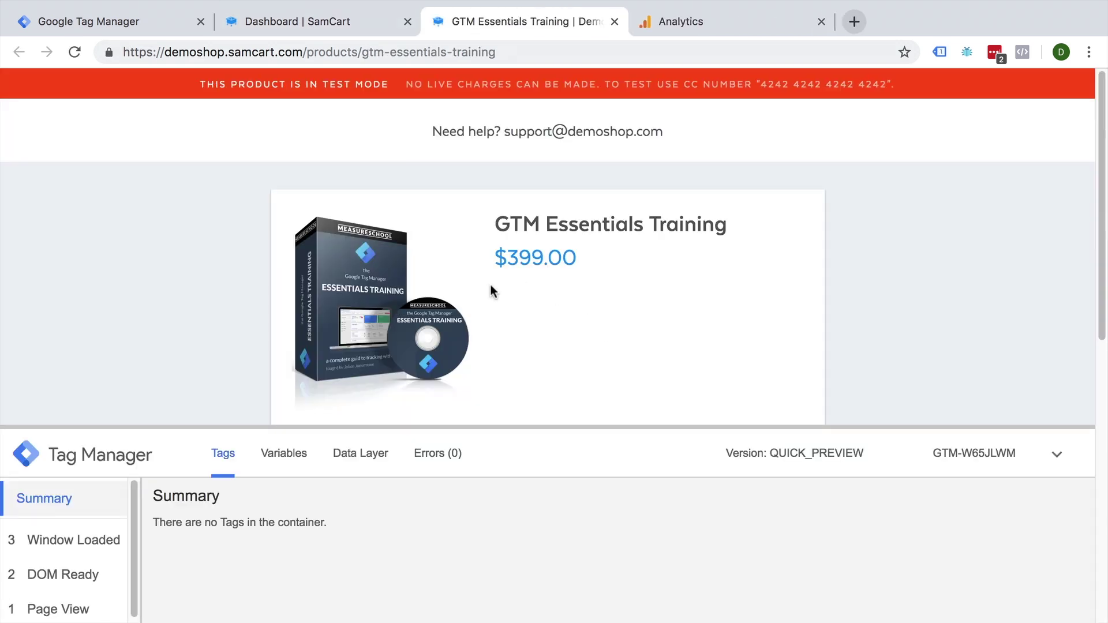
pyautogui.hotkey('ctrl', 'w')
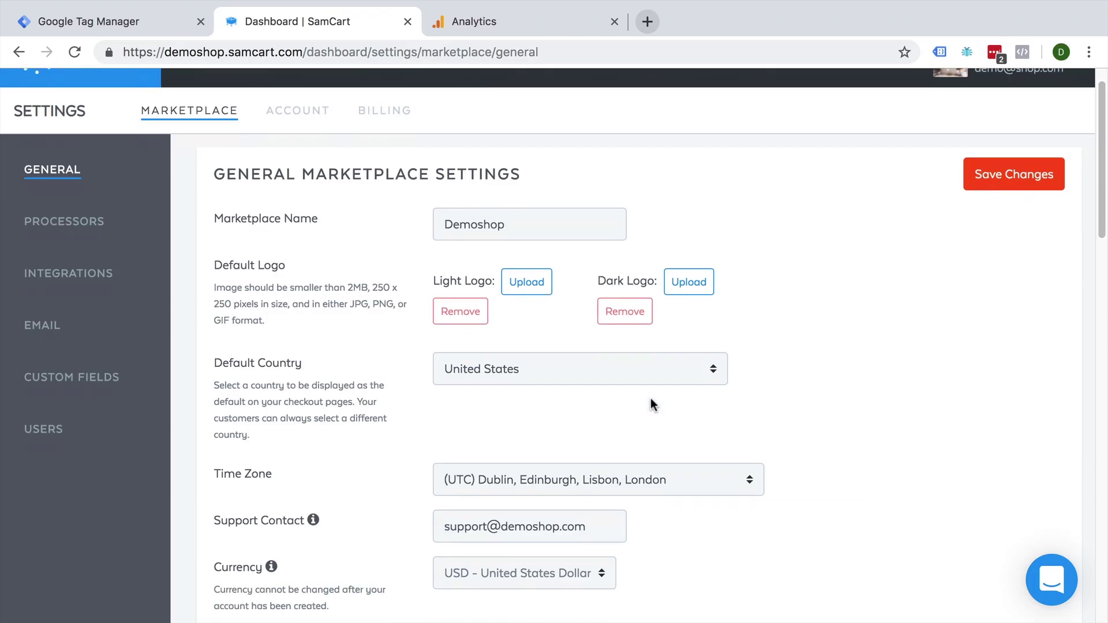
pyautogui.scroll(-5, 650, 397)
pyautogui.scroll(-3, 649, 397)
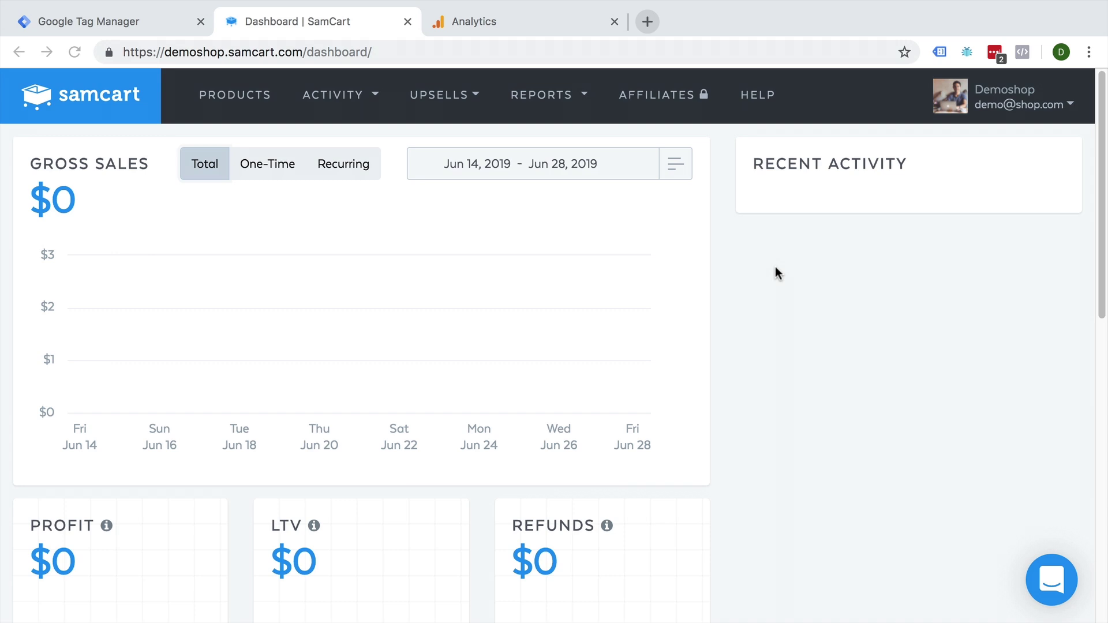
# - Show the GTM-W65JLWM container's install code snippets, then return to SamCart
pyautogui.click(177, 29)
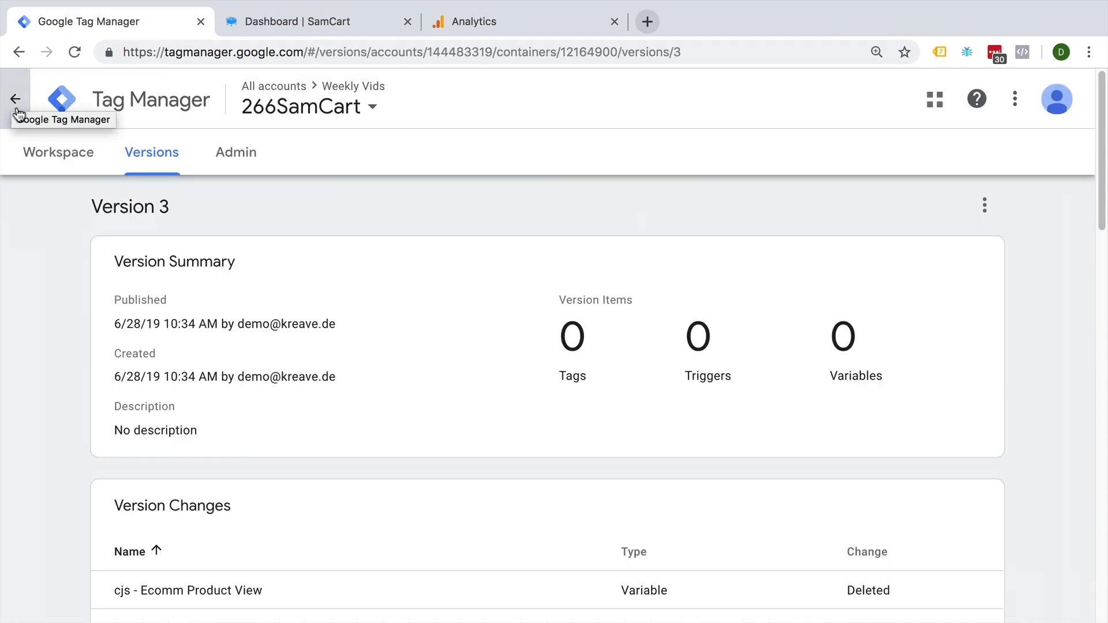
pyautogui.click(36, 155)
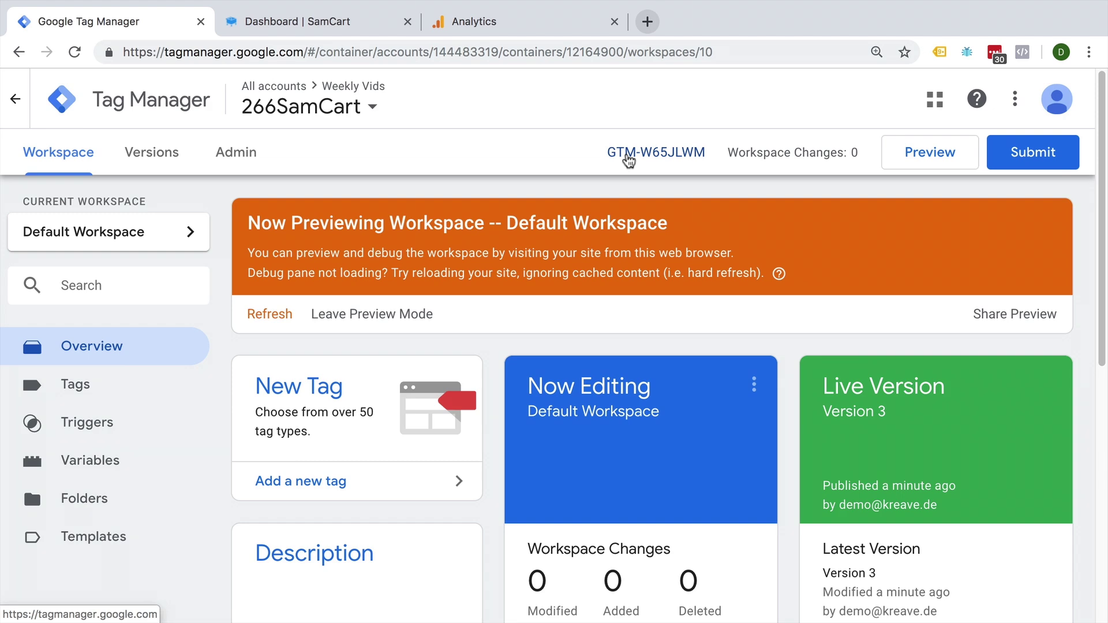
pyautogui.click(629, 159)
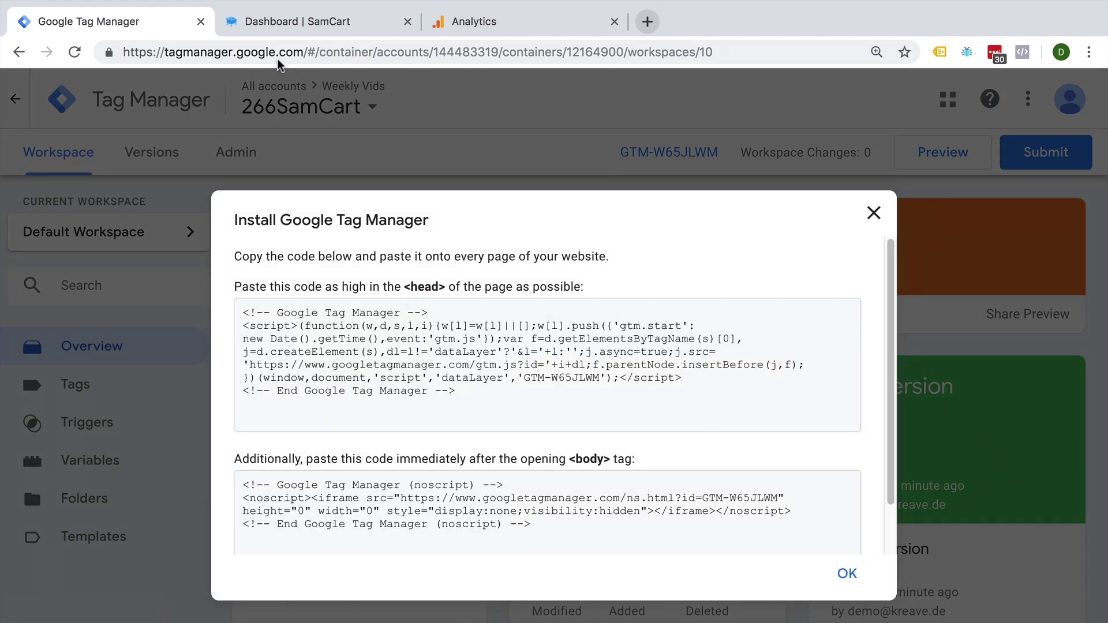
pyautogui.click(292, 29)
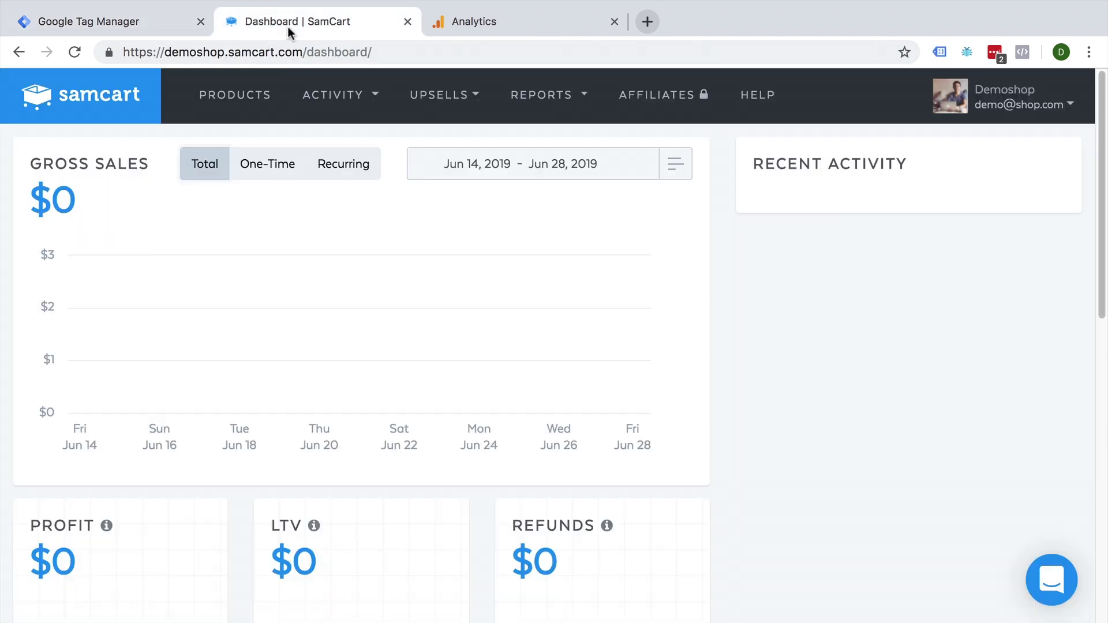
# - Paste the GTM head snippet into SamCart's checkout header scripts setting
pyautogui.click(1039, 107)
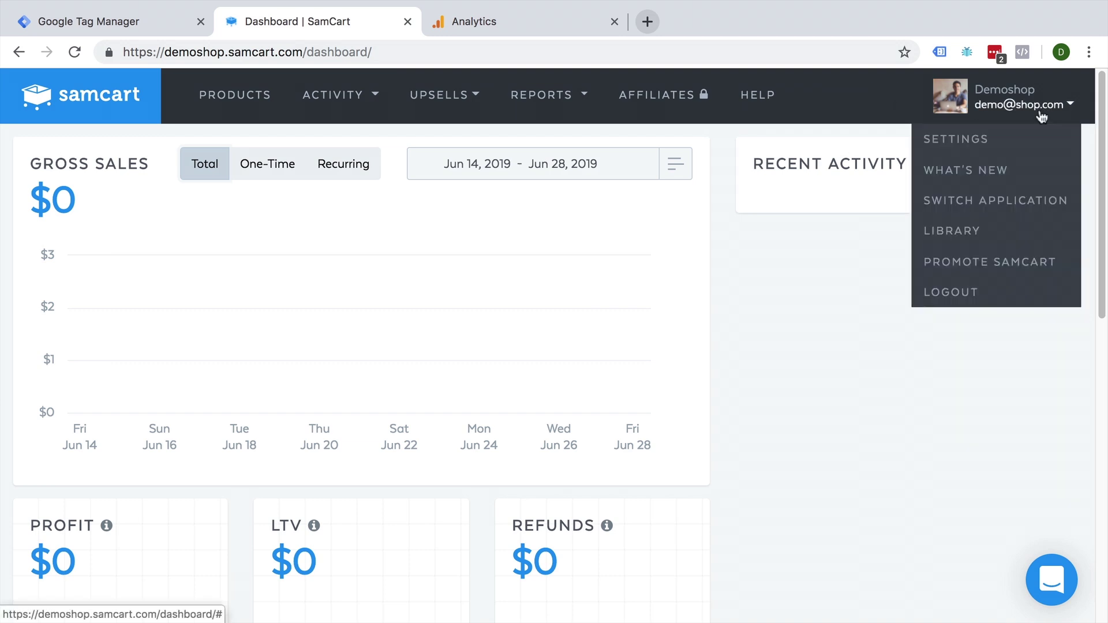
pyautogui.click(970, 147)
pyautogui.scroll(-3, 652, 403)
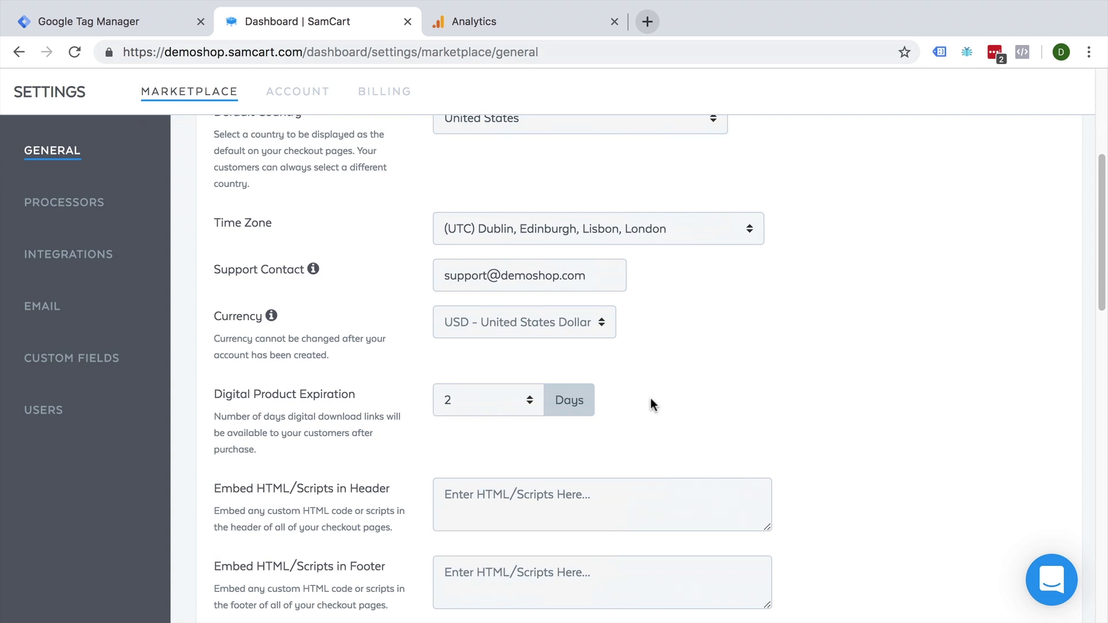
pyautogui.scroll(-3, 650, 397)
pyautogui.scroll(-1, 651, 398)
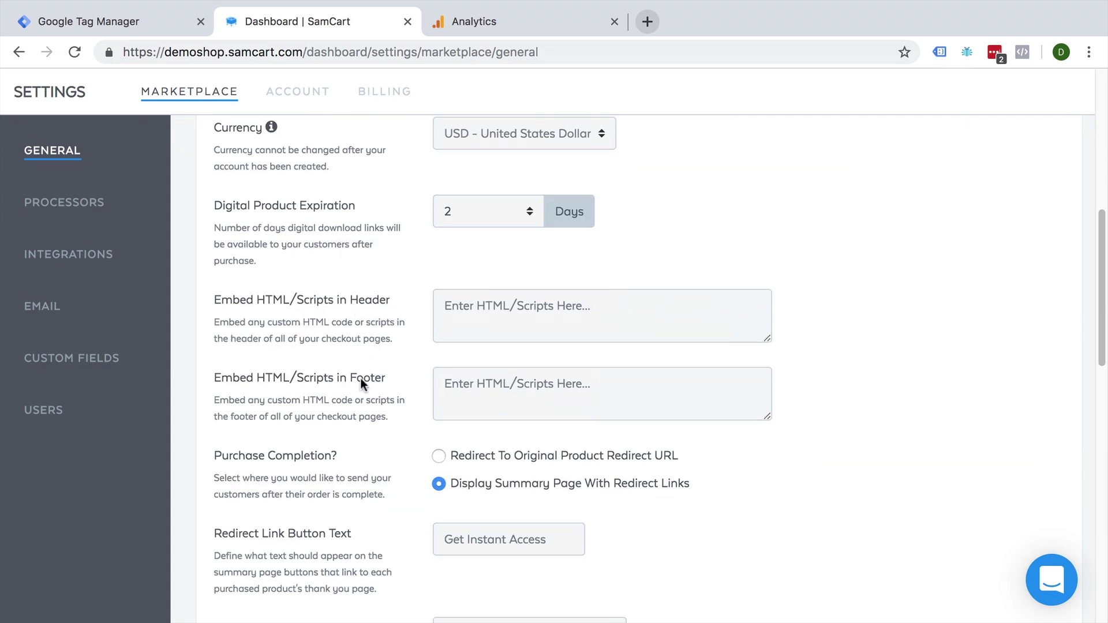
pyautogui.click(180, 19)
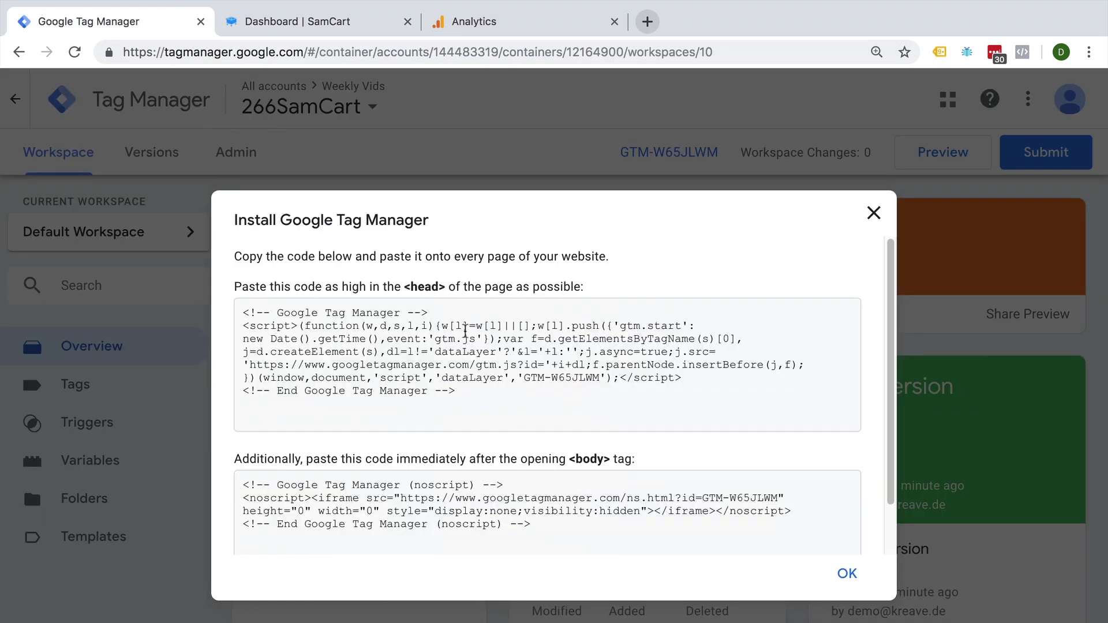
pyautogui.click(470, 331)
pyautogui.hotkey('ctrl', 'a')
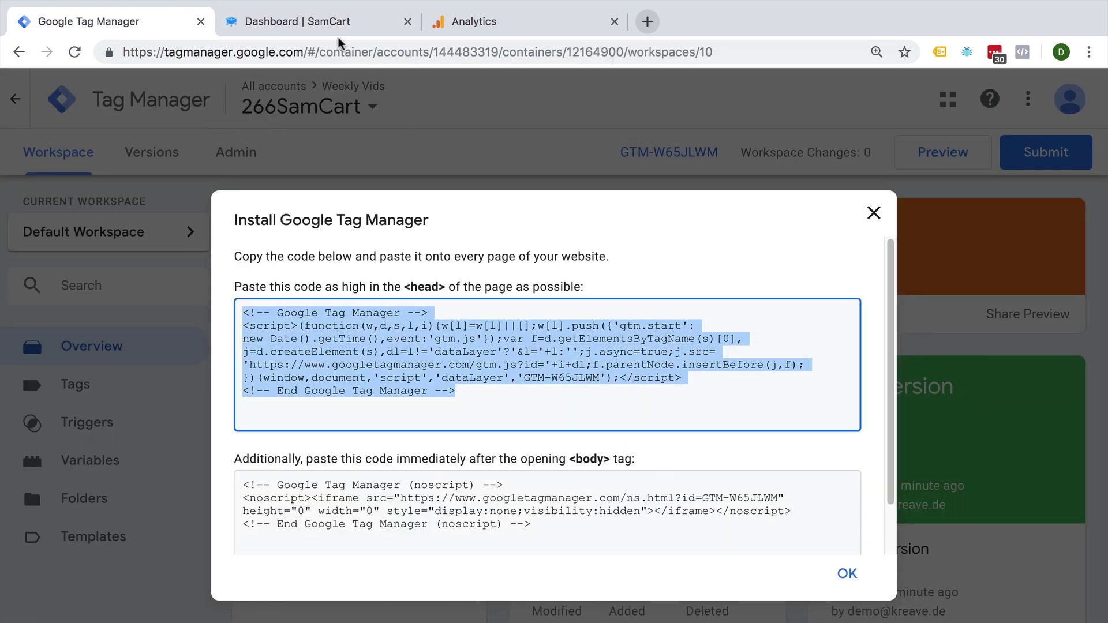
pyautogui.click(298, 21)
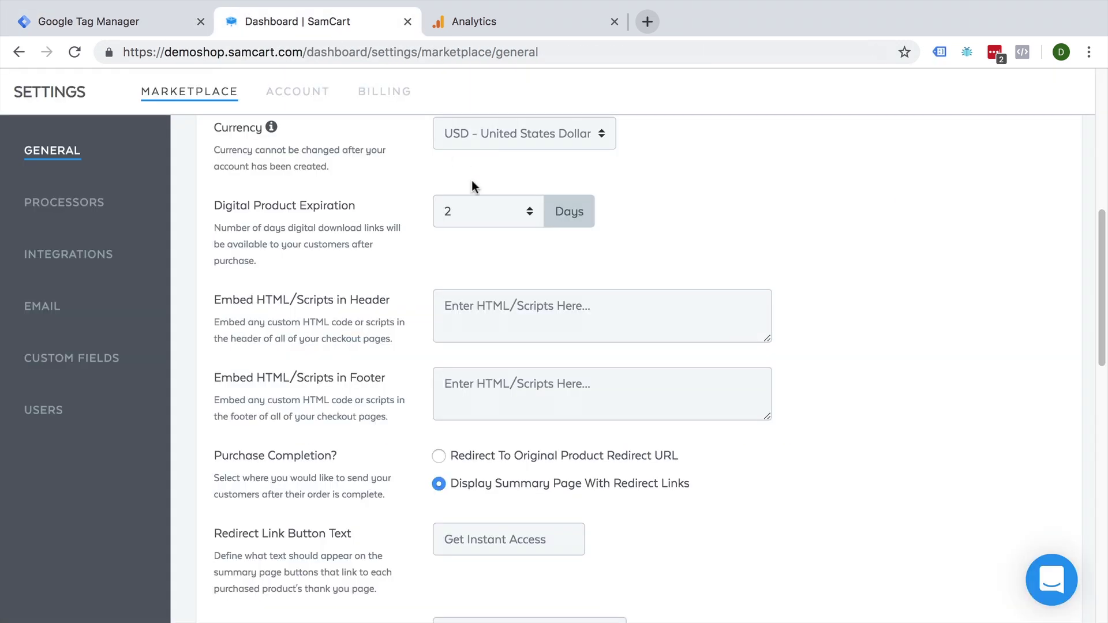
pyautogui.click(521, 306)
pyautogui.hotkey('ctrl', 'v')
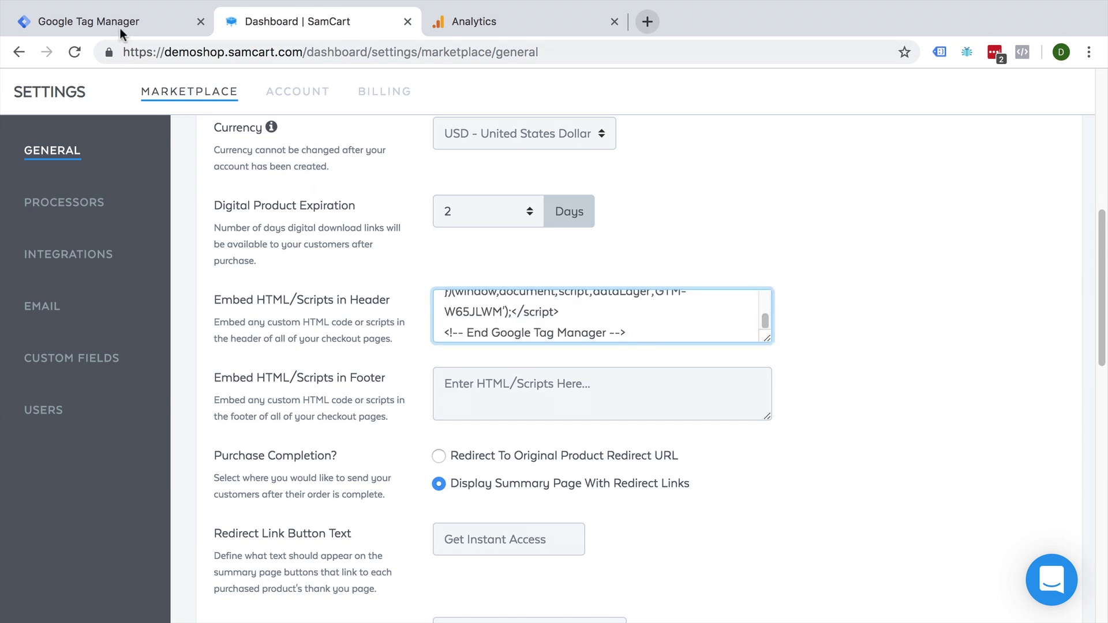
# - Paste the GTM noscript snippet into the footer scripts and save the marketplace settings
pyautogui.click(121, 27)
pyautogui.click(545, 506)
pyautogui.click(297, 21)
pyautogui.click(612, 387)
pyautogui.hotkey('ctrl', 'v')
pyautogui.scroll(10, 919, 414)
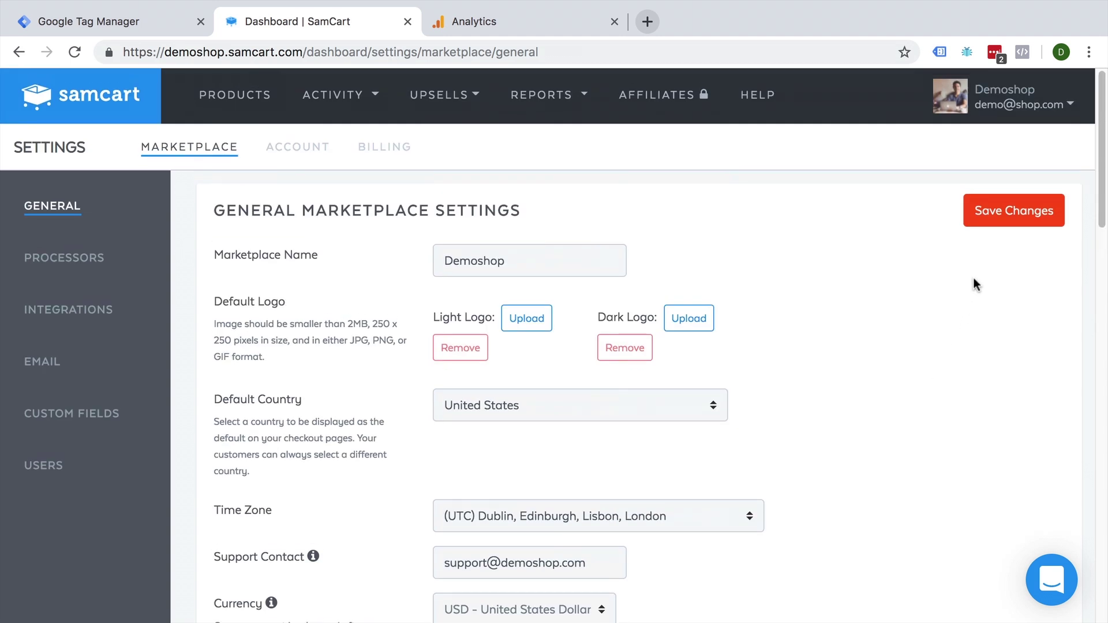
pyautogui.click(1013, 211)
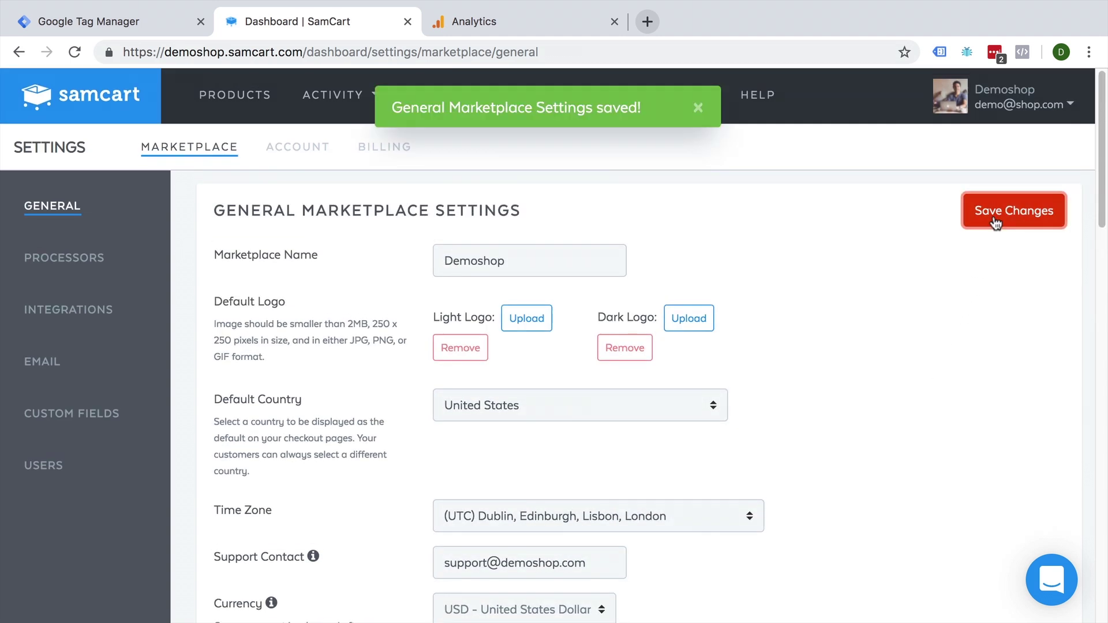
pyautogui.click(234, 94)
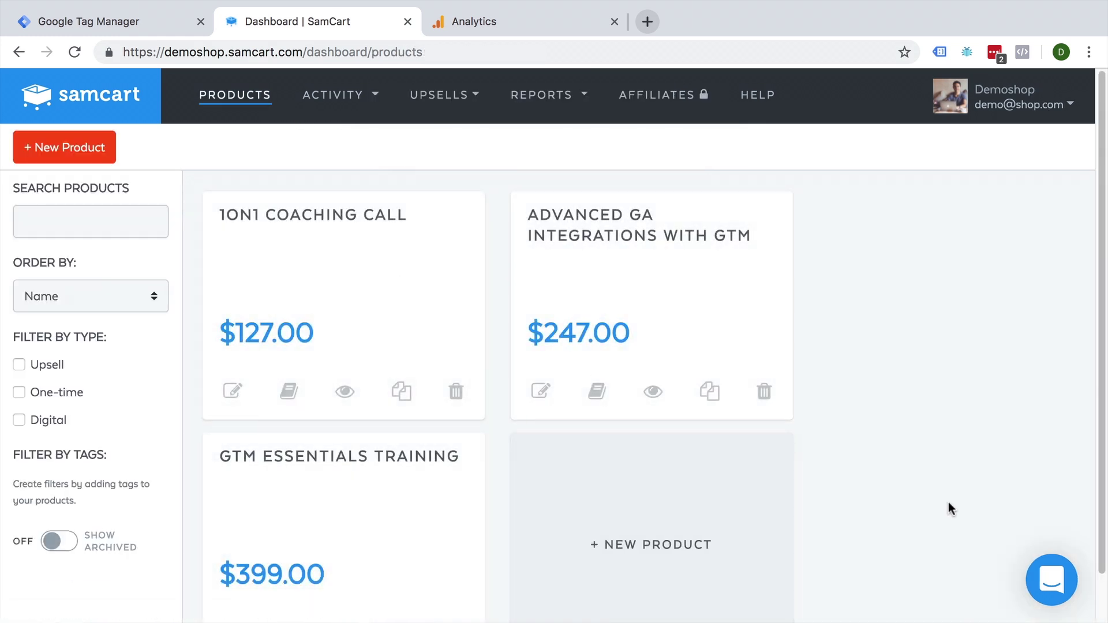
pyautogui.scroll(-1, 948, 508)
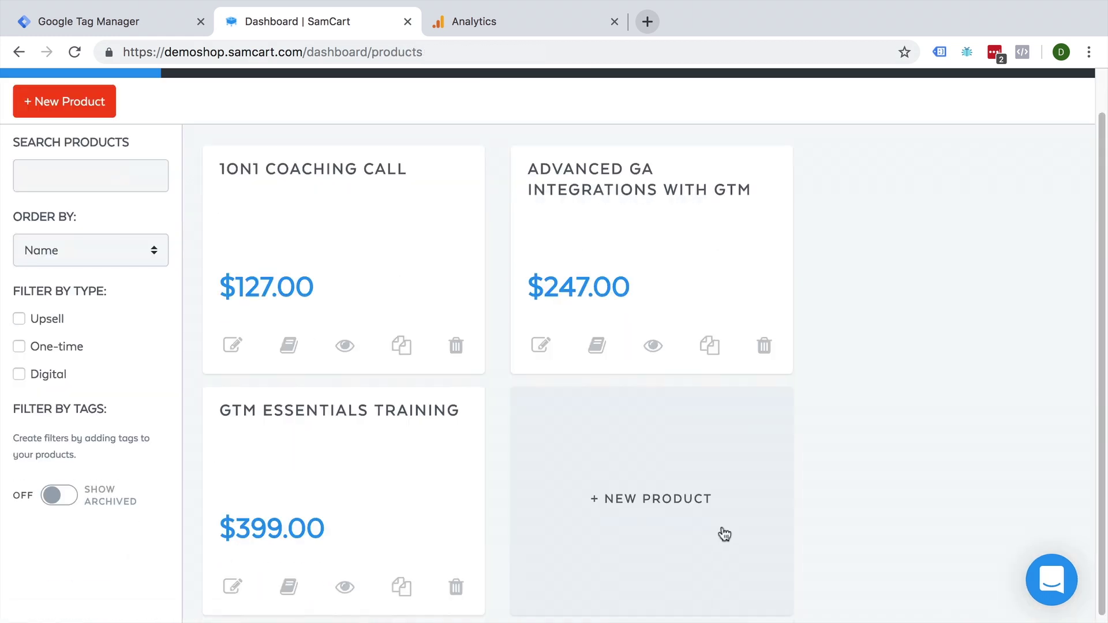
pyautogui.click(345, 588)
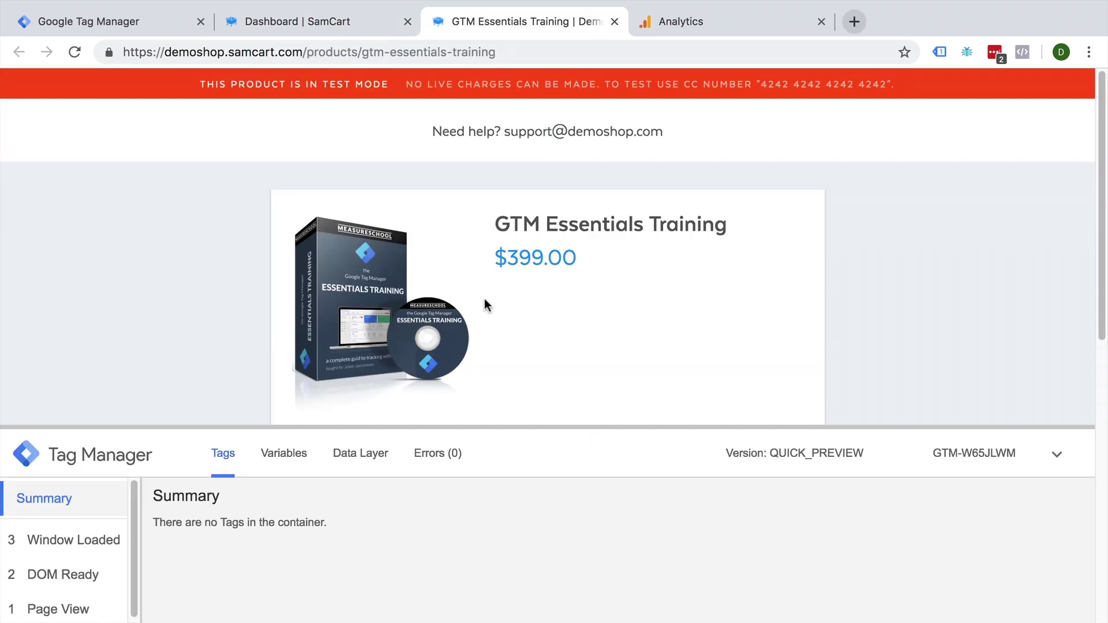
pyautogui.click(153, 21)
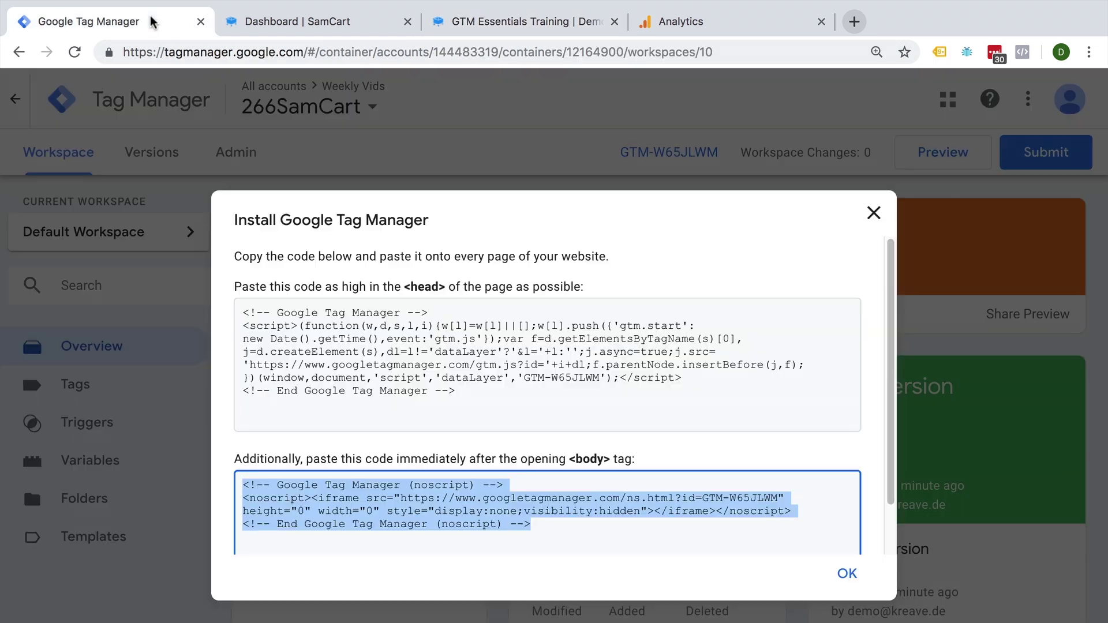
pyautogui.click(872, 213)
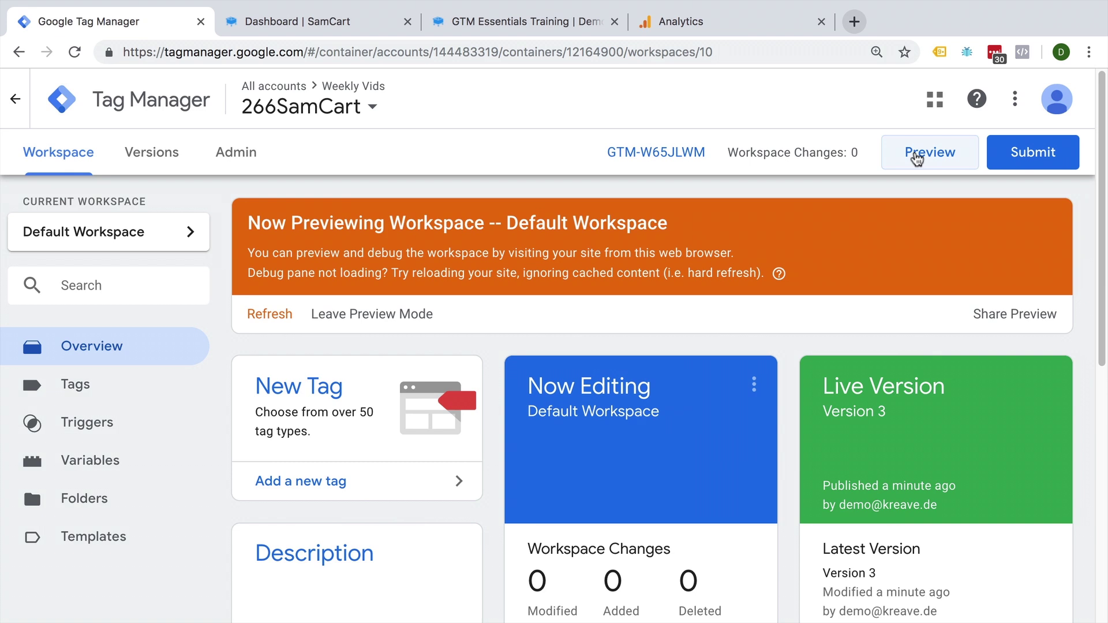
pyautogui.click(918, 158)
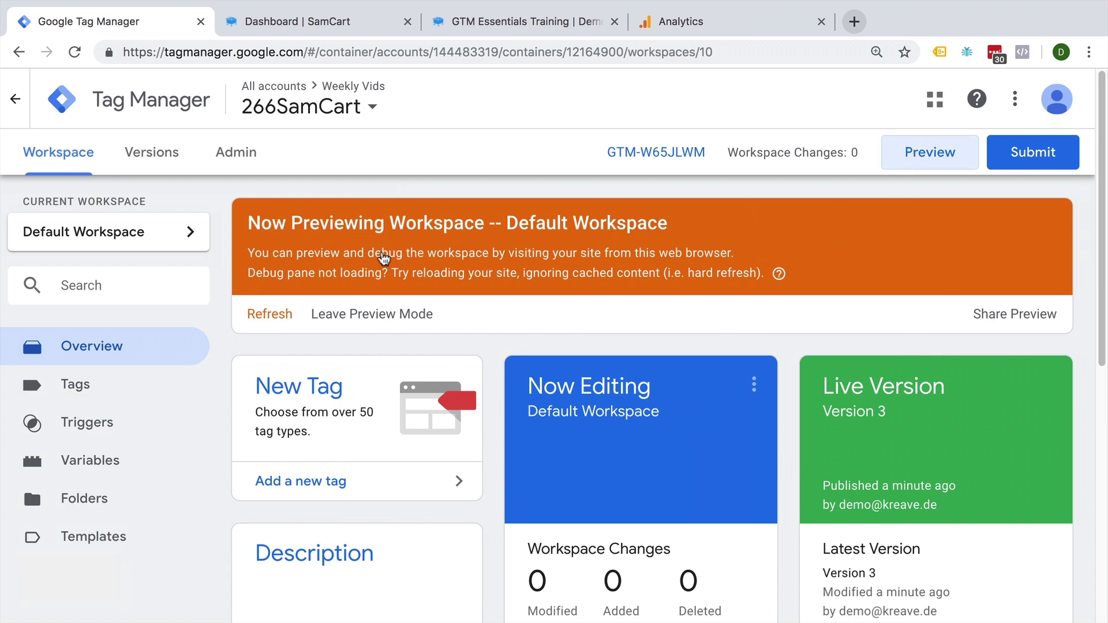
pyautogui.click(452, 16)
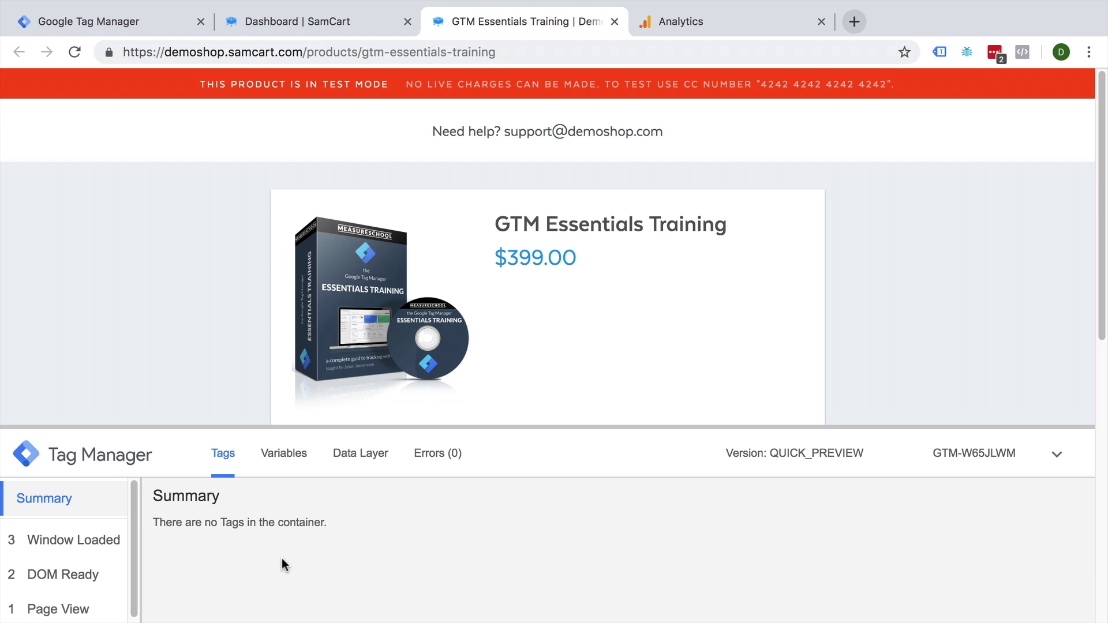
# - Import SamCart.json from Downloads into the container's Default Workspace
pyautogui.click(106, 26)
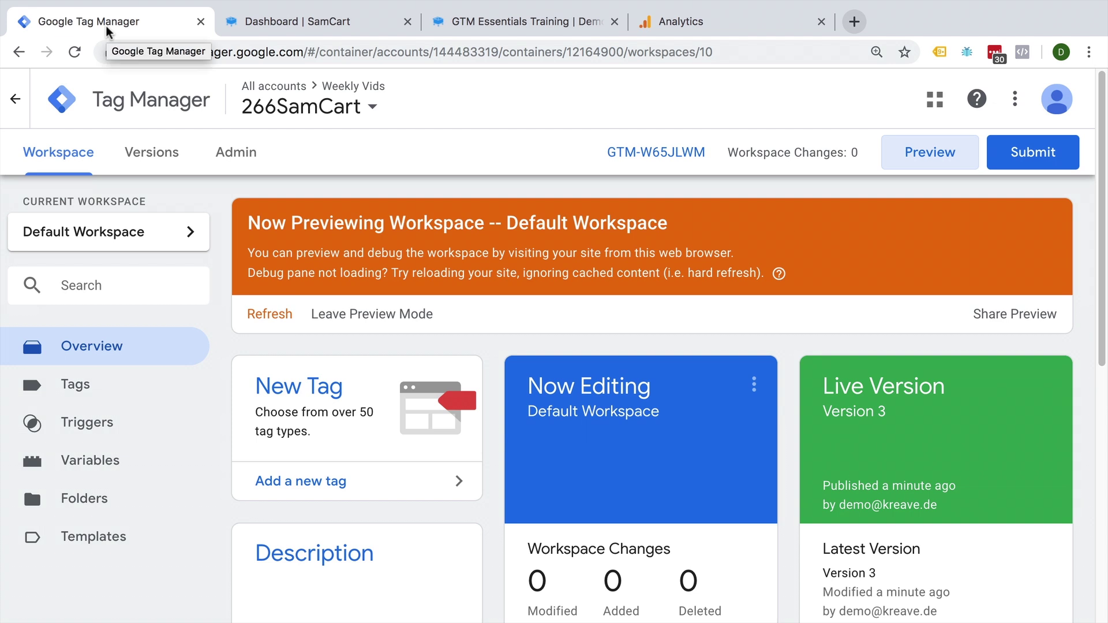
pyautogui.click(234, 153)
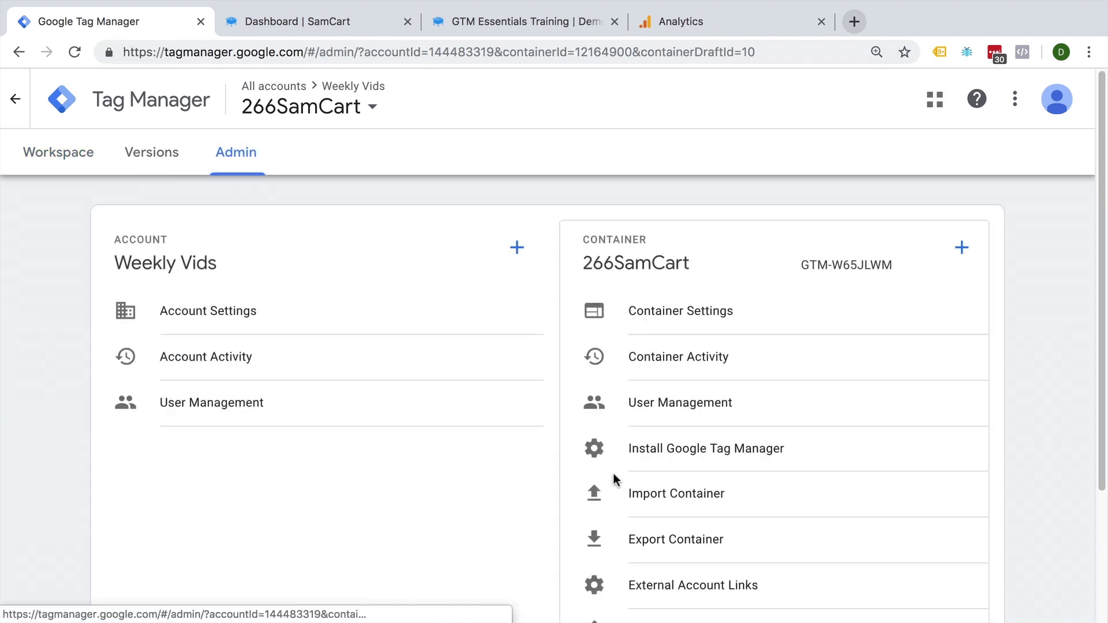
pyautogui.click(676, 494)
pyautogui.click(248, 350)
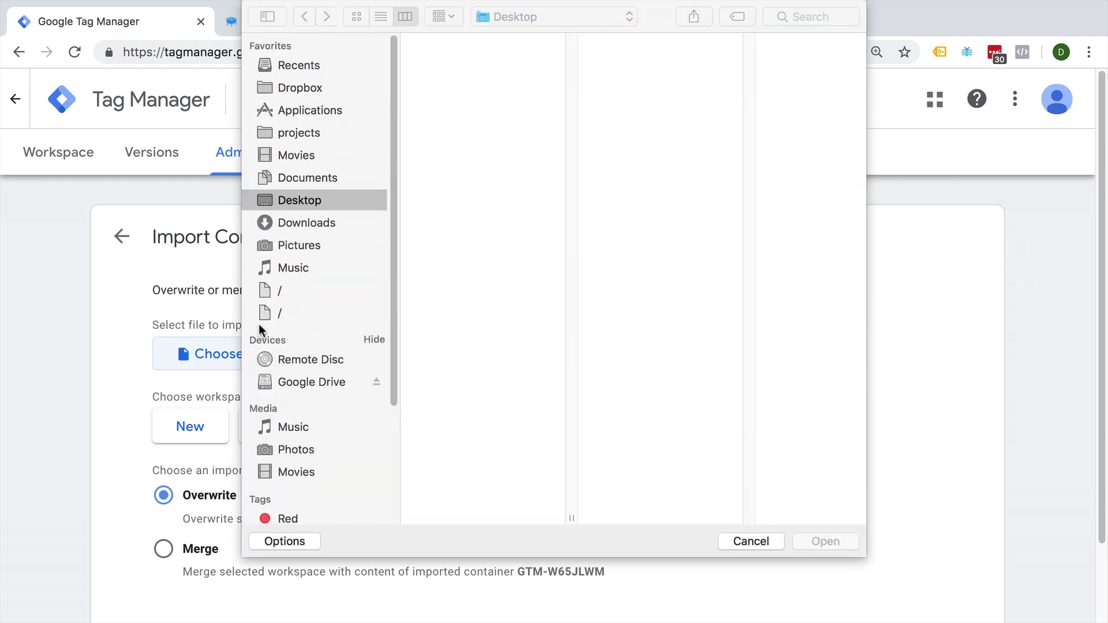
pyautogui.click(314, 224)
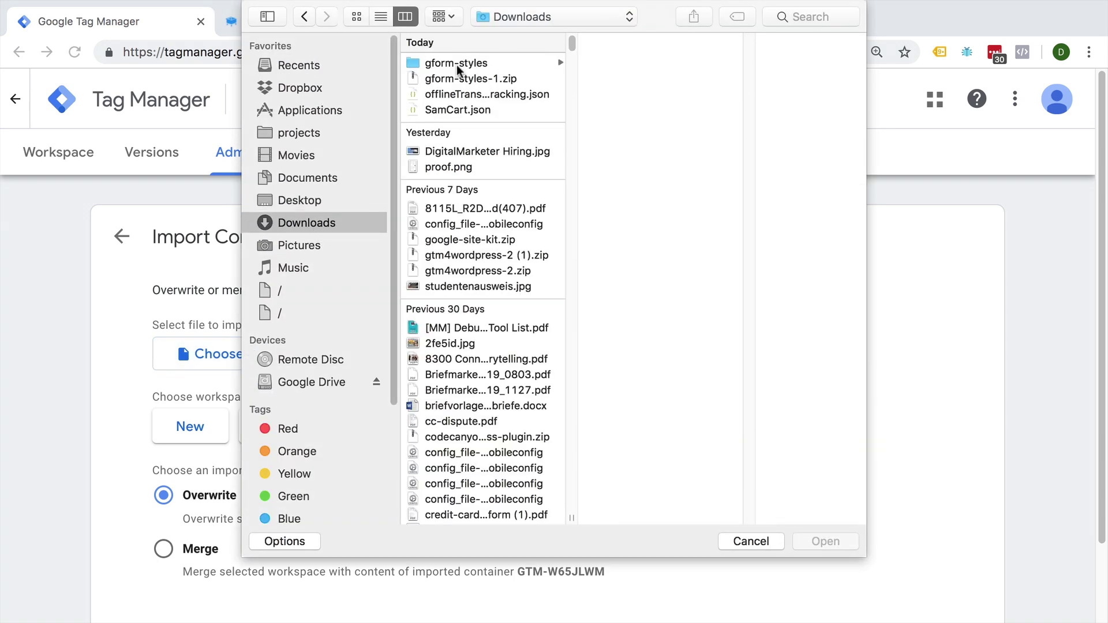
pyautogui.doubleClick(457, 110)
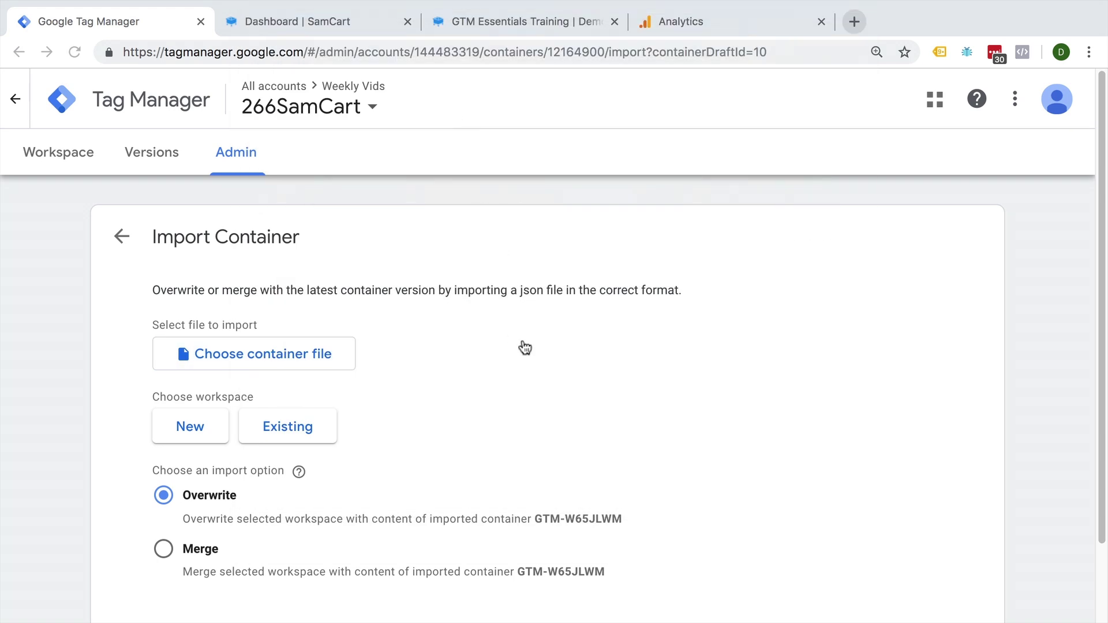
pyautogui.click(312, 428)
pyautogui.click(265, 185)
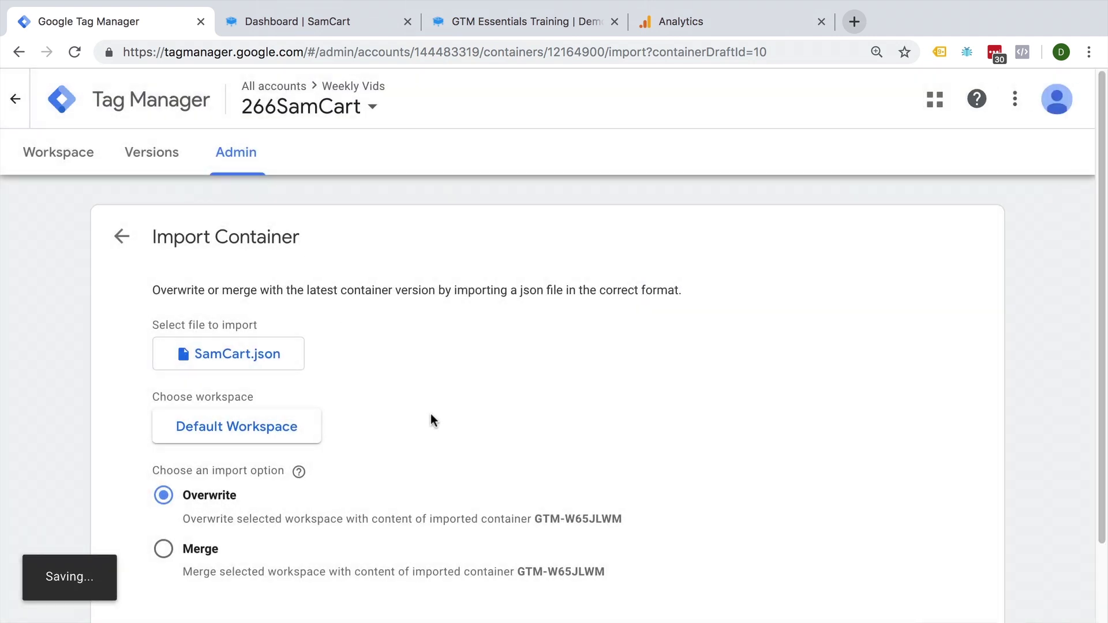
pyautogui.scroll(-5, 432, 415)
pyautogui.scroll(-5, 434, 418)
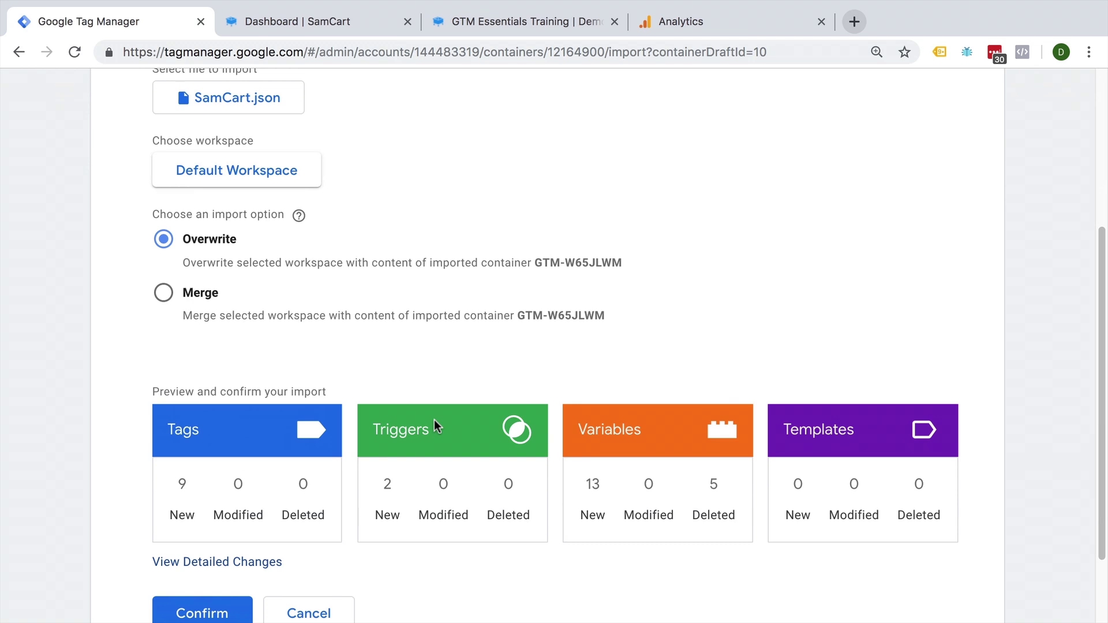
pyautogui.scroll(-1, 433, 420)
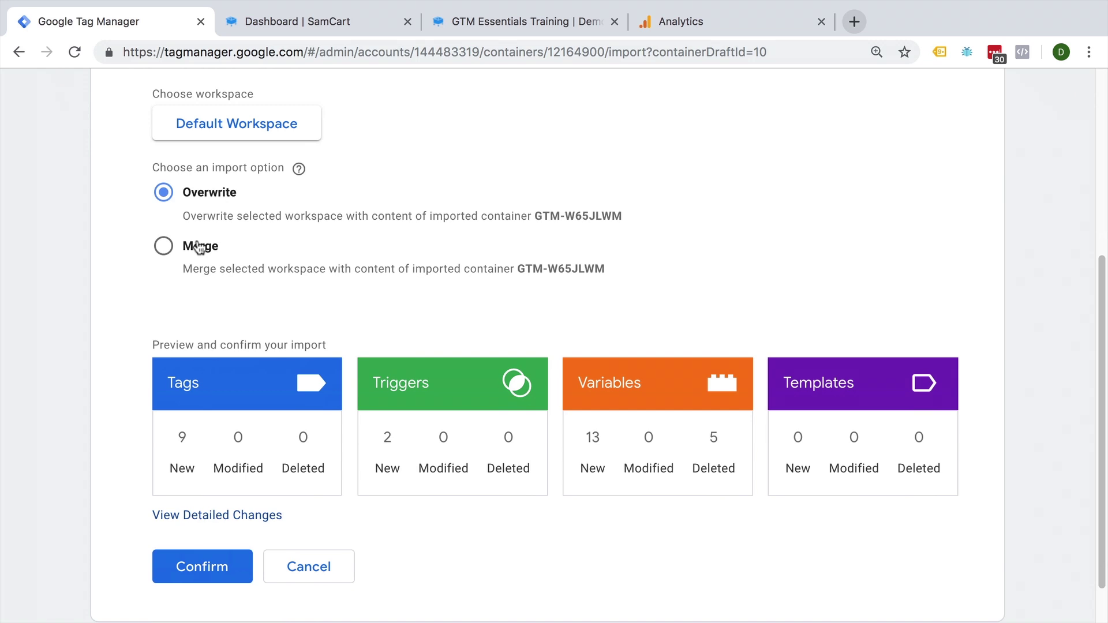
pyautogui.click(201, 573)
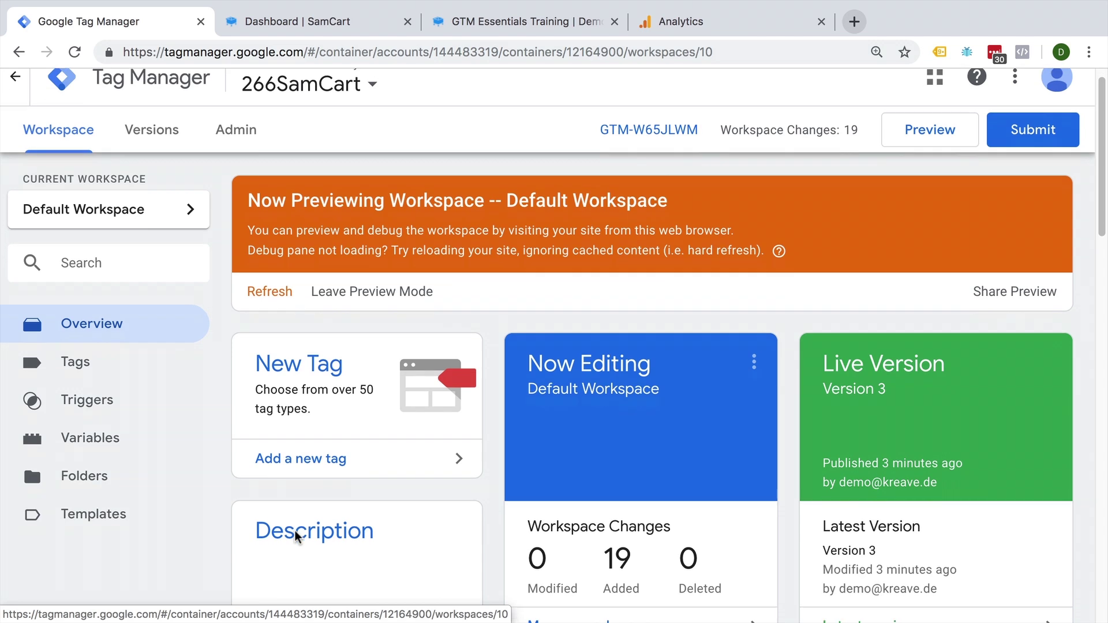
pyautogui.scroll(-1, 295, 537)
# - Review the workspace's imported tags, triggers and variables lists
pyautogui.click(71, 354)
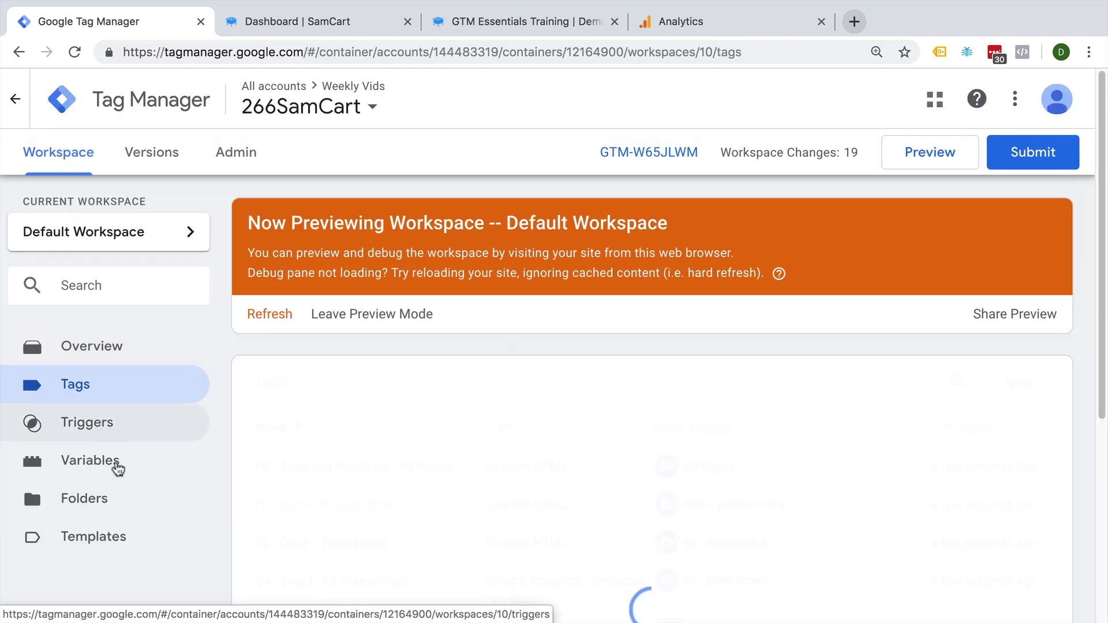
pyautogui.scroll(-2, 133, 347)
pyautogui.click(87, 258)
pyautogui.click(90, 460)
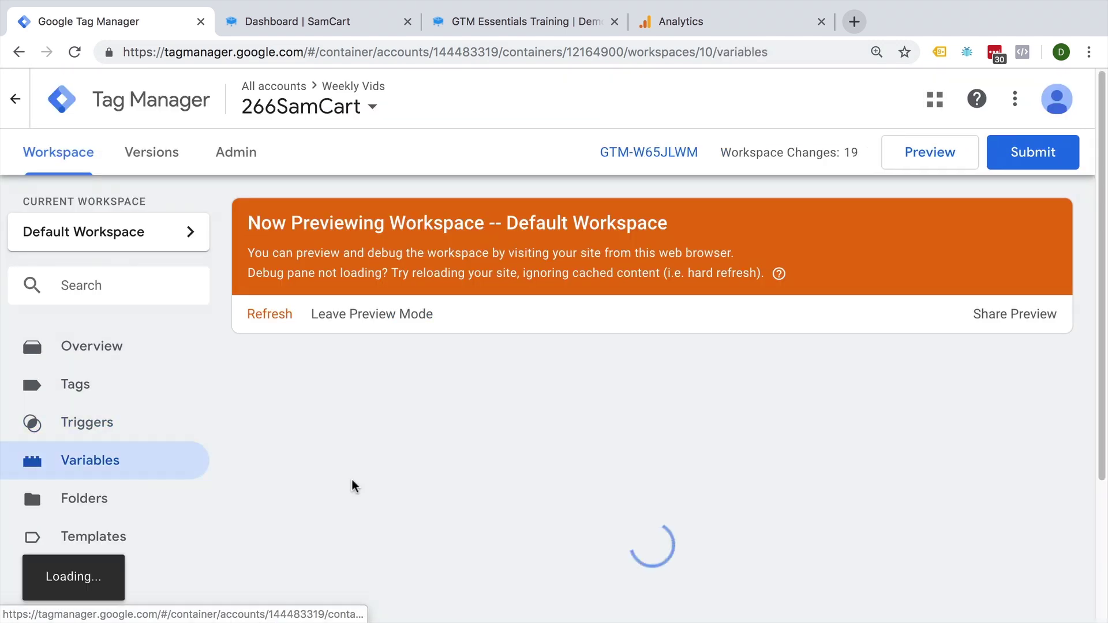
pyautogui.scroll(-5, 351, 479)
pyautogui.scroll(-3, 351, 479)
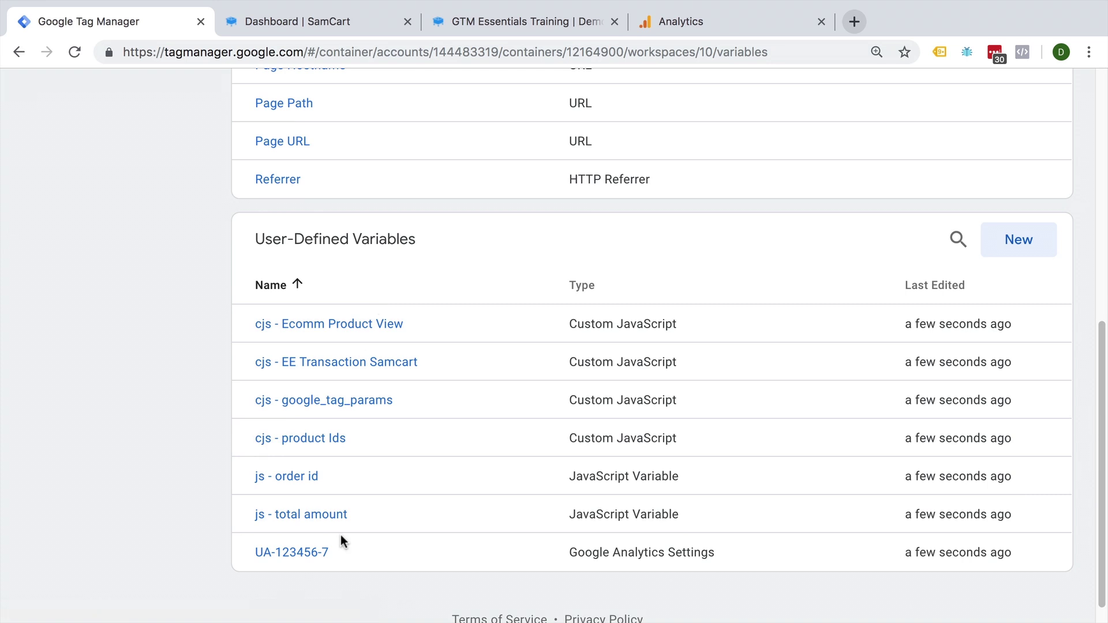
pyautogui.scroll(5, 340, 534)
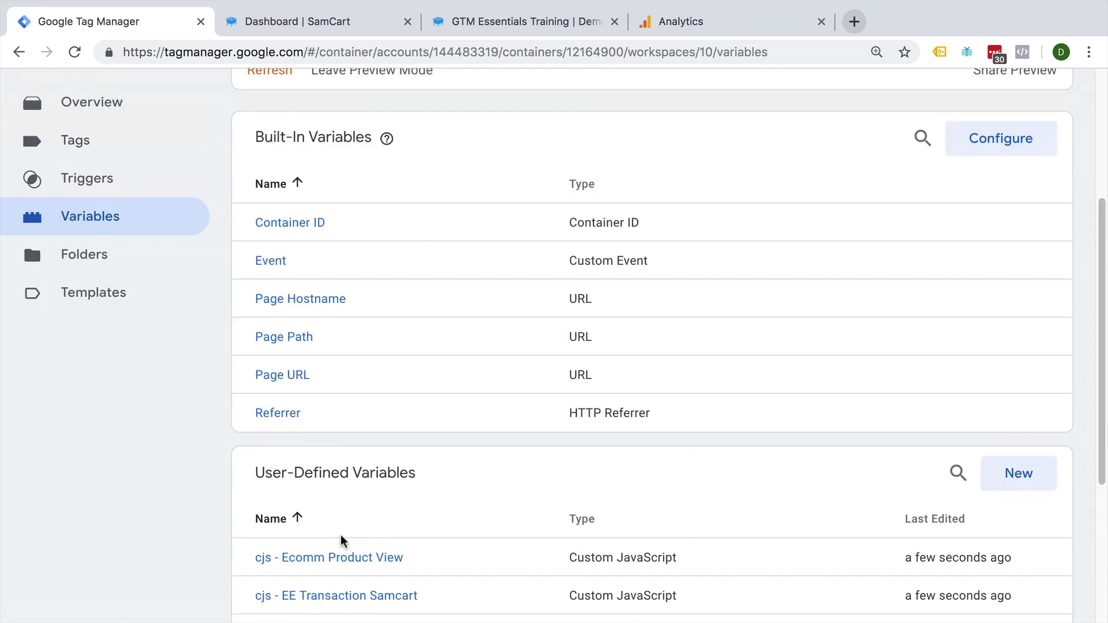
pyautogui.scroll(5, 340, 534)
# - Bring up Analytics' Conversions > E-commerce > Product Performance report
pyautogui.click(297, 21)
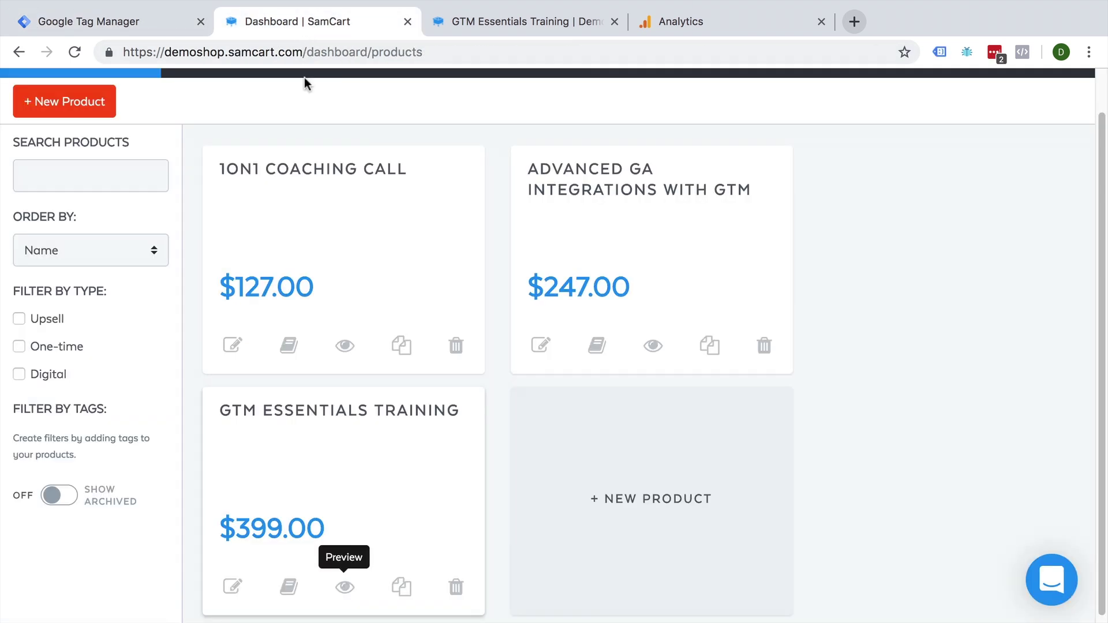
pyautogui.click(681, 21)
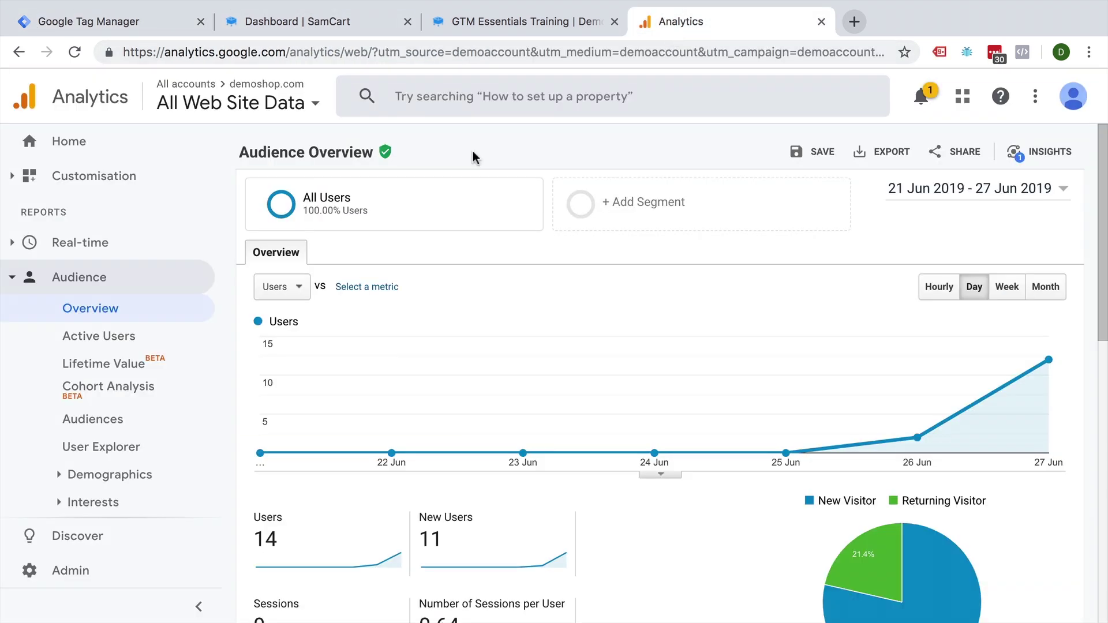
pyautogui.scroll(-5, 69, 486)
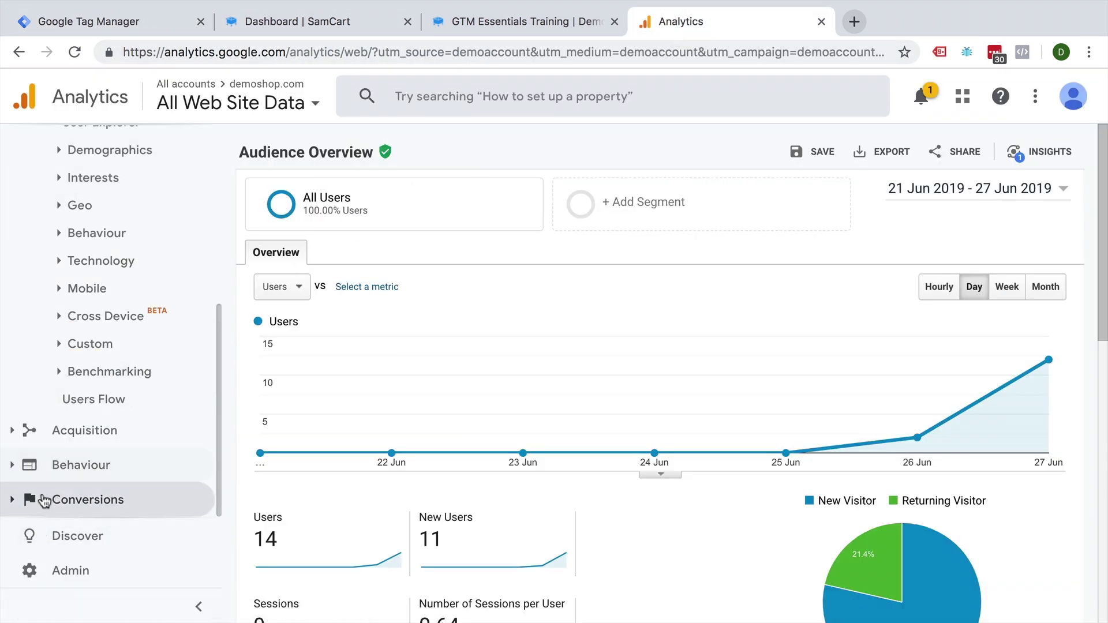
pyautogui.click(38, 501)
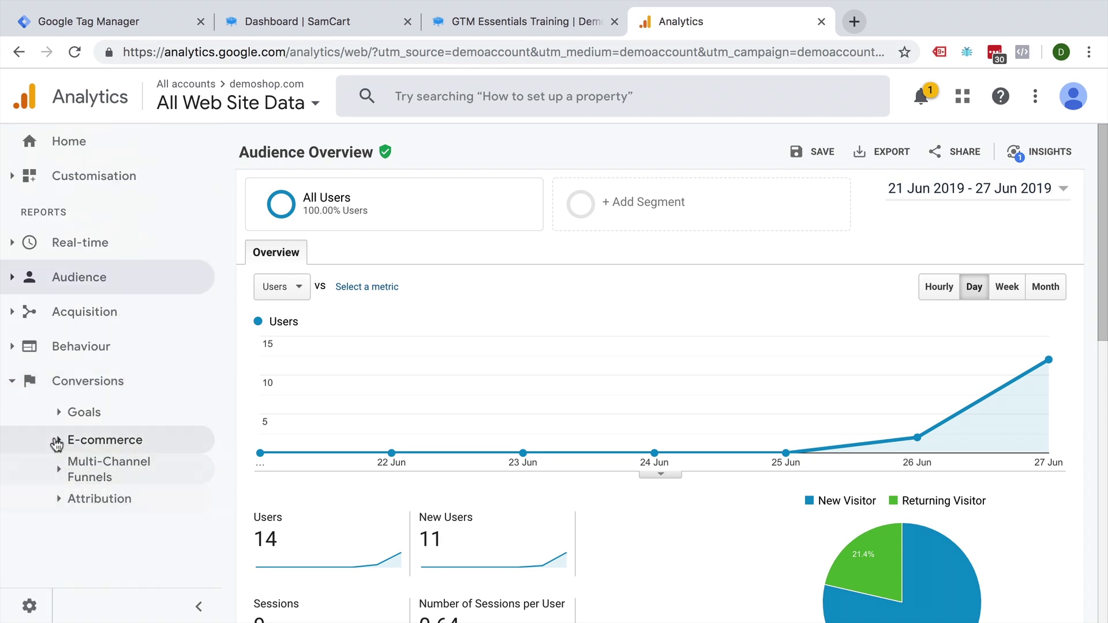
pyautogui.click(57, 442)
pyautogui.scroll(-1, 104, 520)
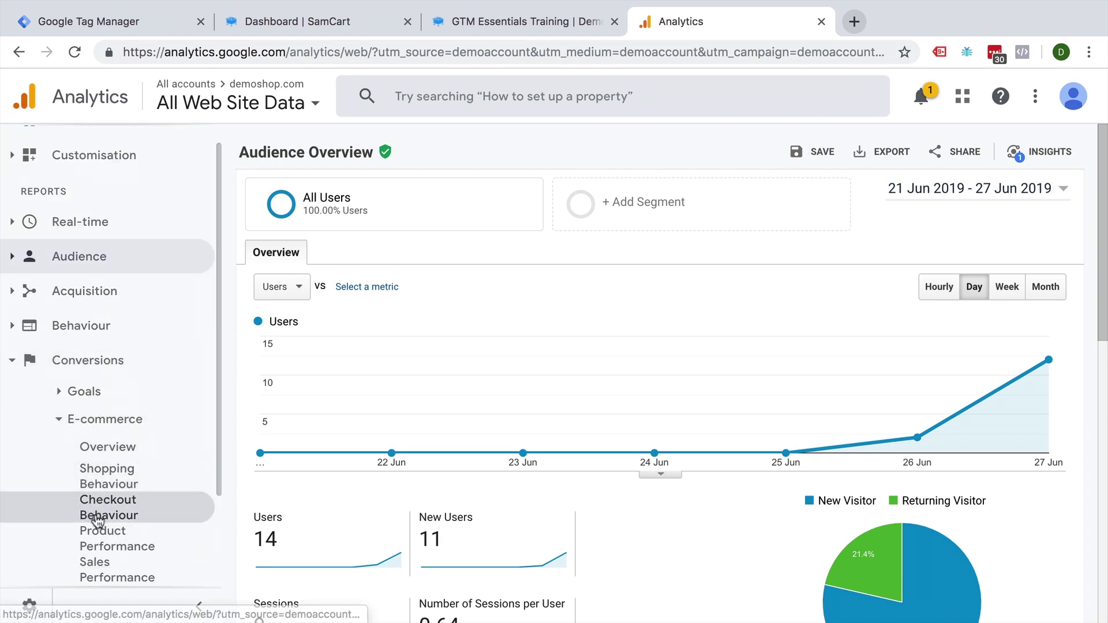
pyautogui.scroll(-2, 104, 528)
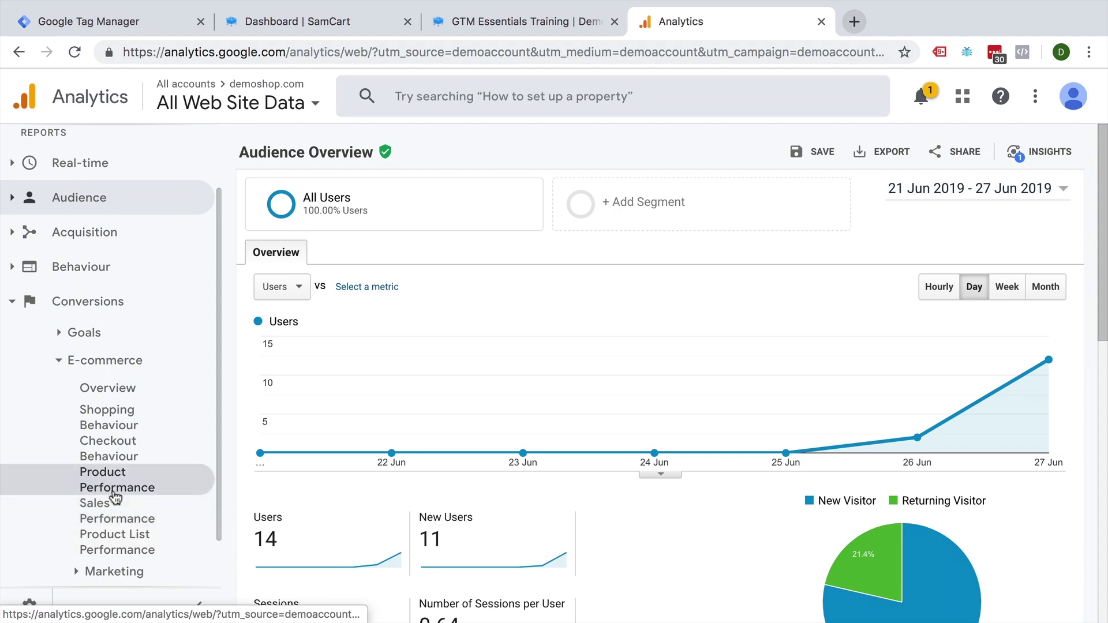
pyautogui.click(115, 488)
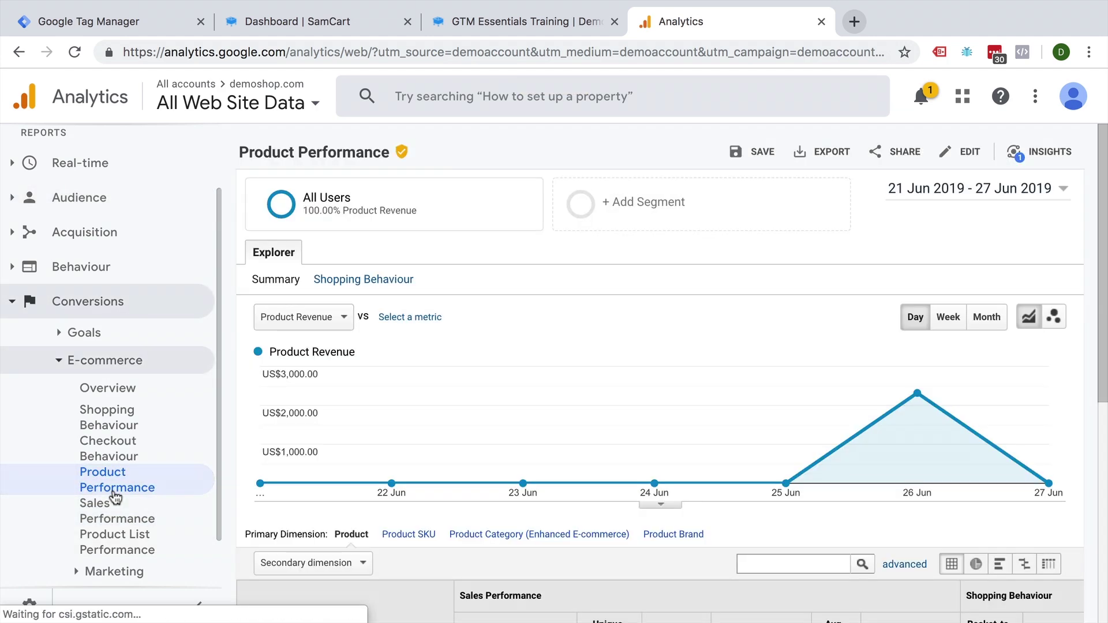
pyautogui.scroll(-5, 557, 433)
# - Select the $399.00 price on the GTM Essentials Training checkout page
pyautogui.click(525, 21)
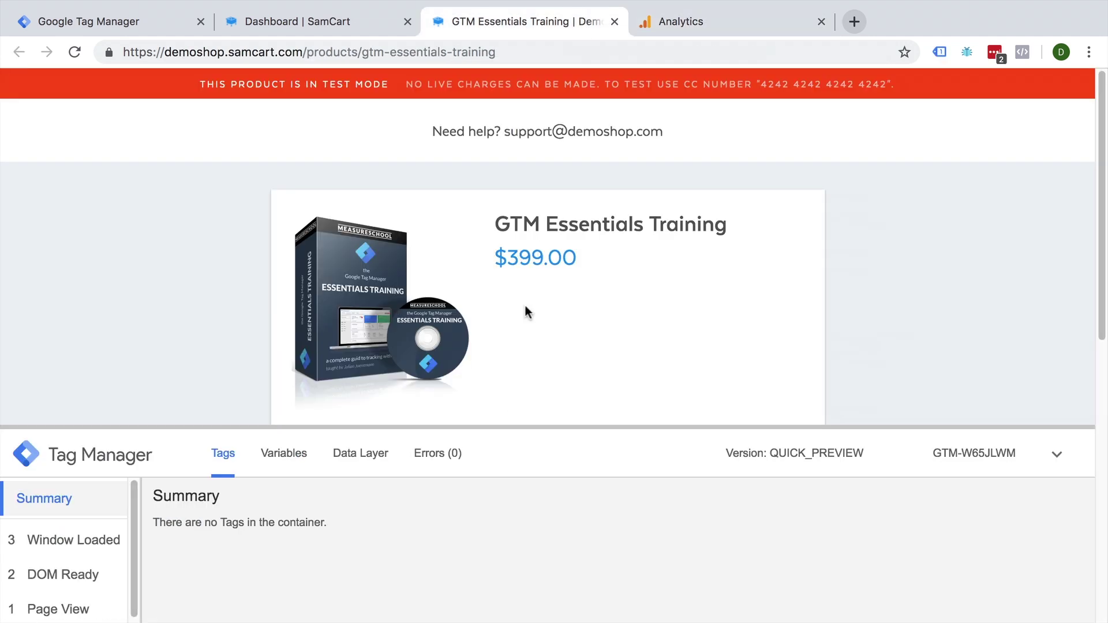
pyautogui.doubleClick(525, 248)
pyautogui.scroll(-5, 541, 332)
pyautogui.scroll(-3, 541, 332)
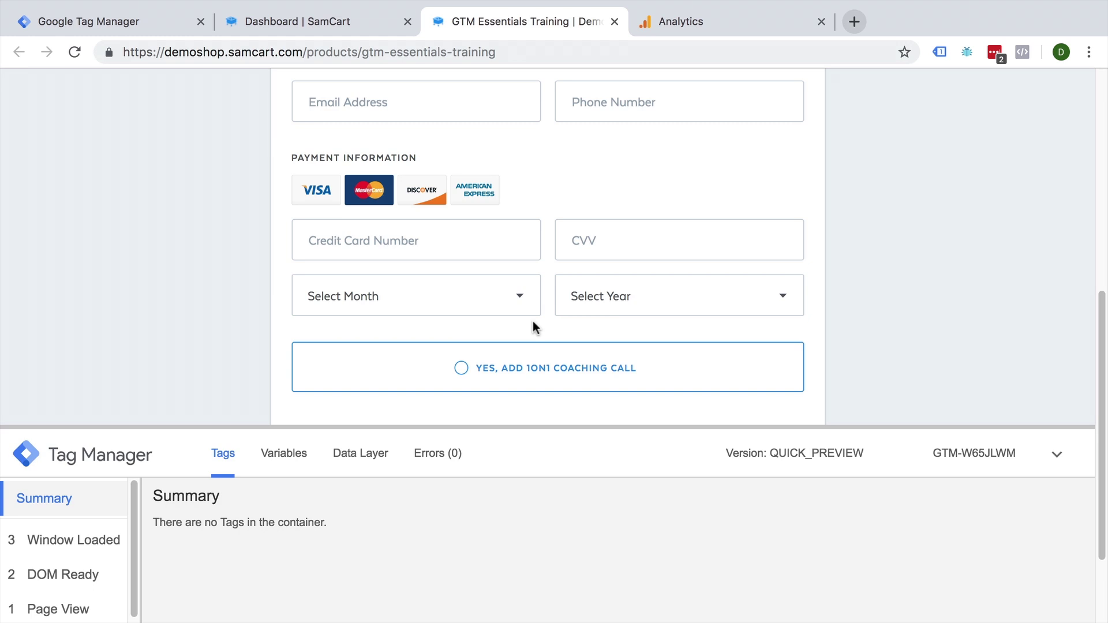
pyautogui.scroll(4, 532, 327)
pyautogui.scroll(4, 532, 335)
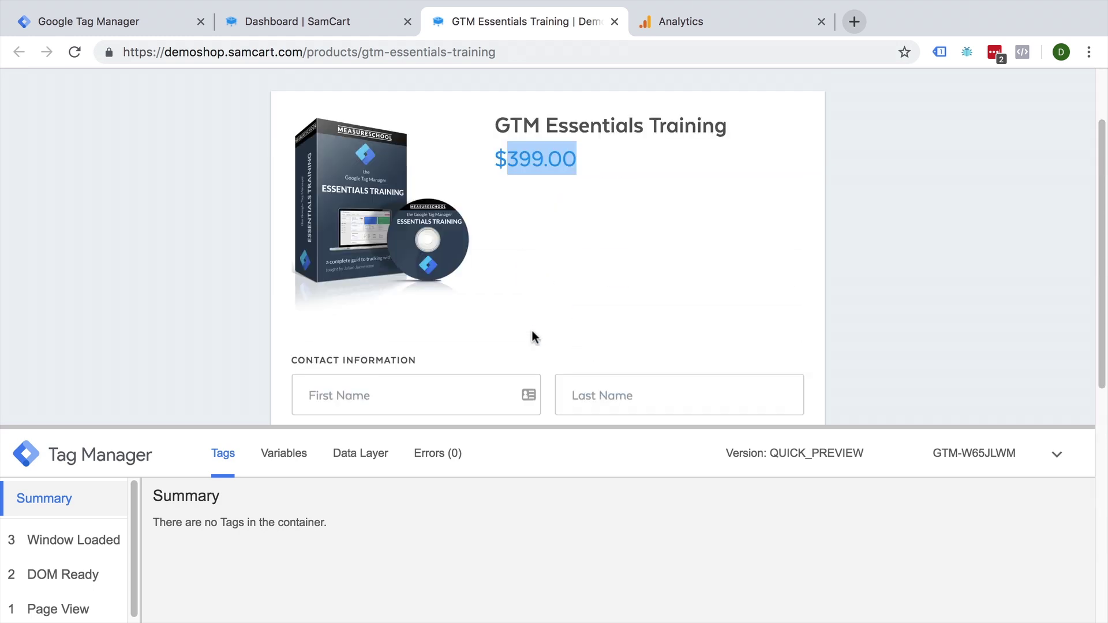
pyautogui.scroll(3, 532, 329)
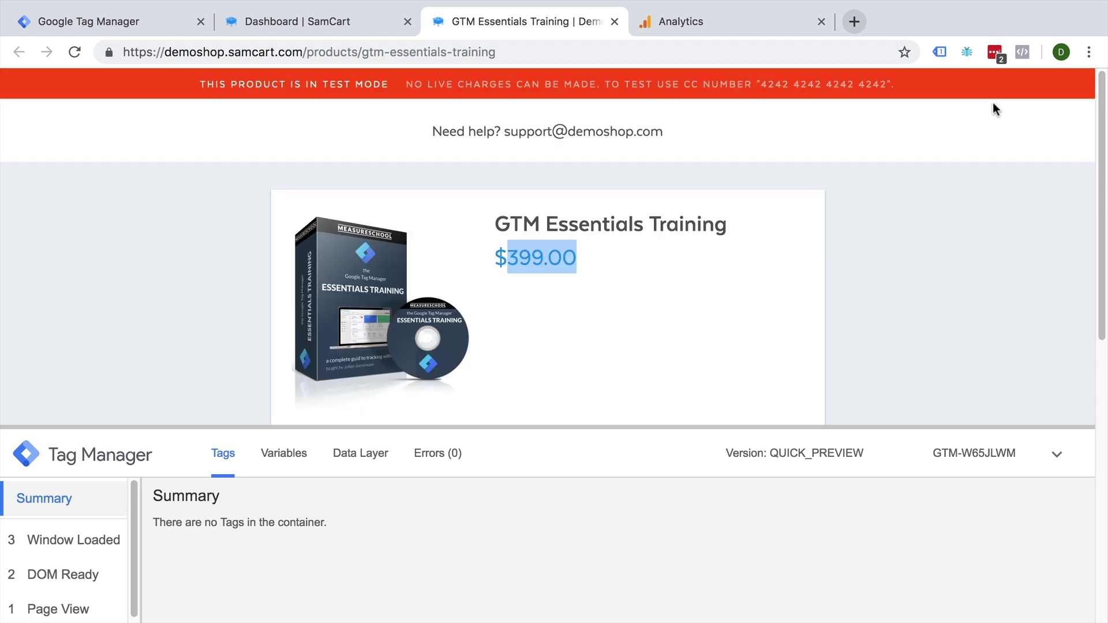
pyautogui.click(1089, 52)
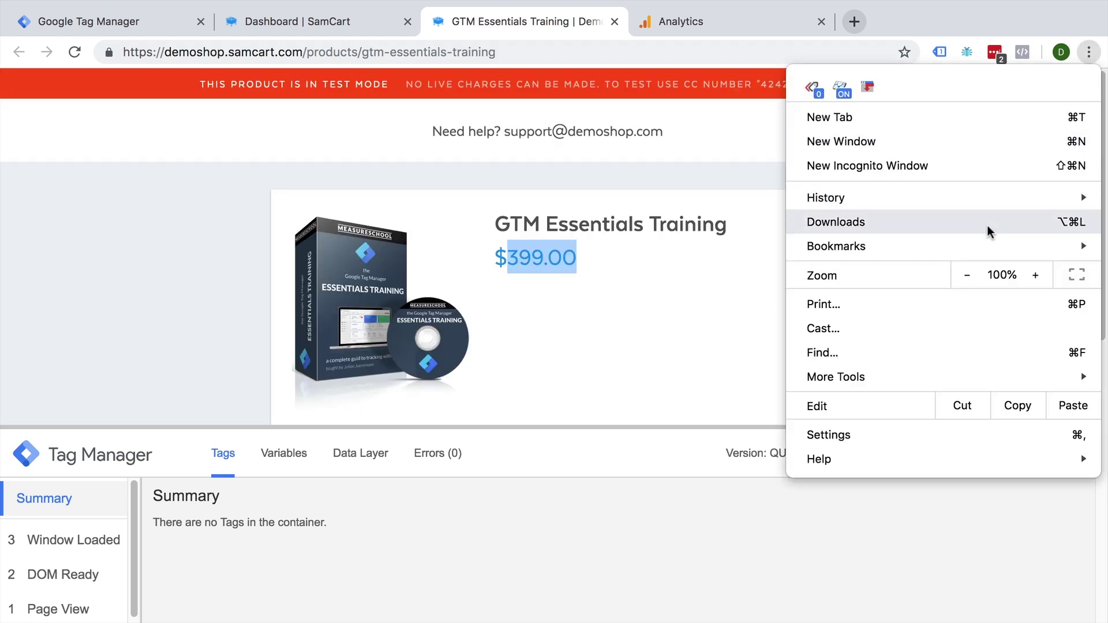
pyautogui.moveTo(836, 376)
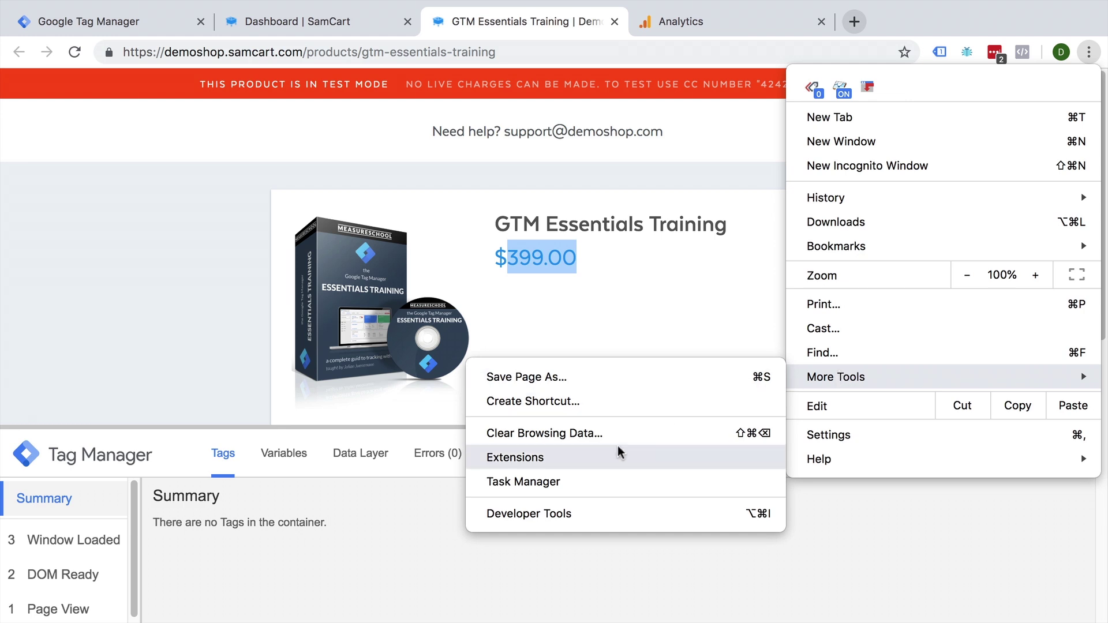
# - Run 'product' in the DevTools console and expand the returned object
pyautogui.click(593, 514)
pyautogui.click(190, 214)
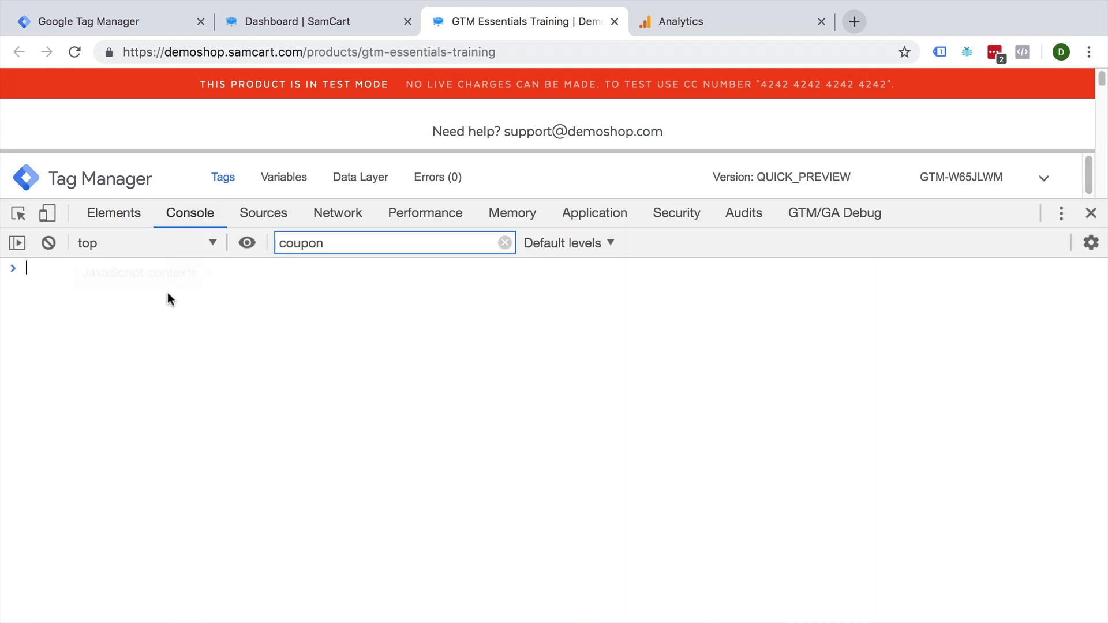
pyautogui.write('p')
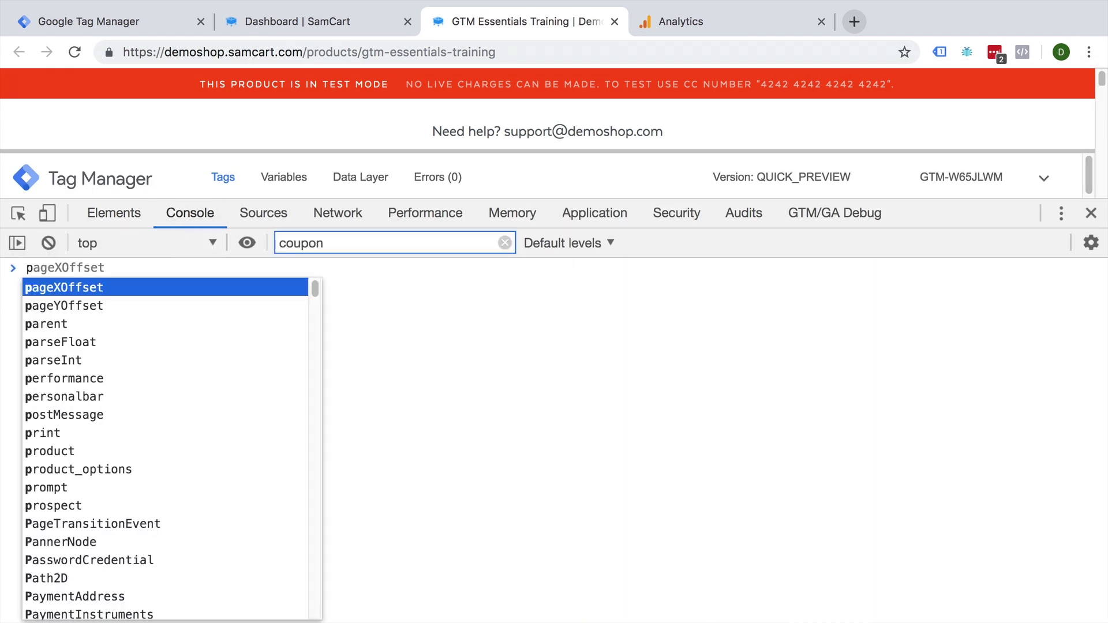
pyautogui.write('roduct')
pyautogui.press('Return')
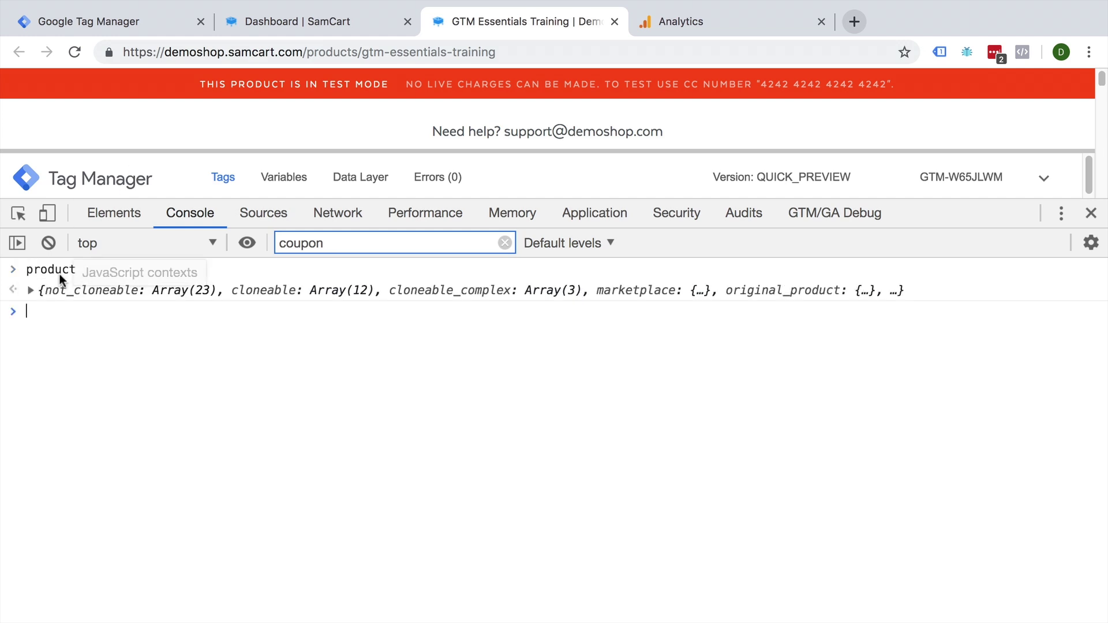
pyautogui.click(28, 290)
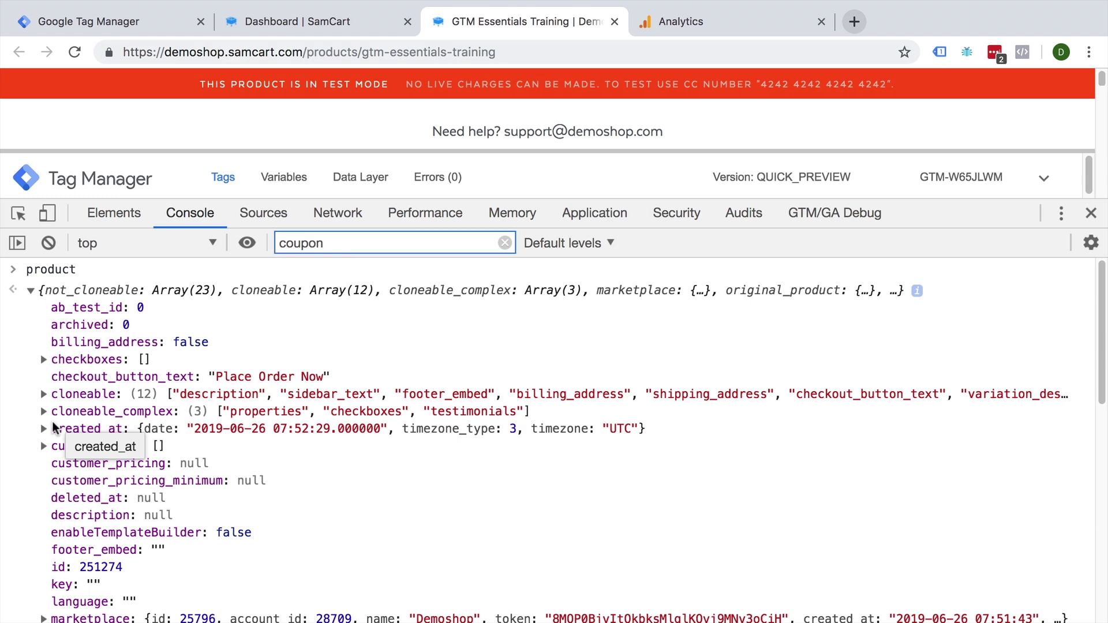
pyautogui.scroll(-1, 53, 427)
# - Pick out the object's id 251274, price 39900 and name GTM Essentials Training
pyautogui.doubleClick(100, 557)
pyautogui.scroll(-2, 101, 554)
pyautogui.scroll(-2, 100, 521)
pyautogui.doubleClick(116, 547)
pyautogui.scroll(-5, 143, 504)
pyautogui.scroll(3, 130, 450)
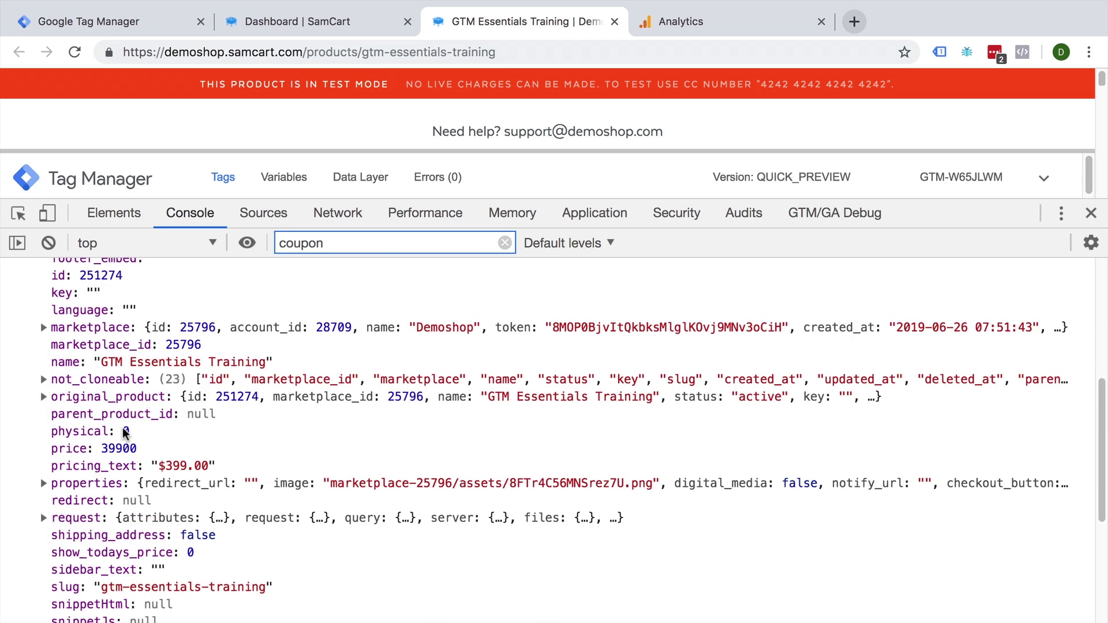
pyautogui.scroll(1, 124, 431)
pyautogui.scroll(2, 124, 430)
pyautogui.scroll(-1, 123, 430)
pyautogui.doubleClick(173, 439)
pyautogui.click(431, 420)
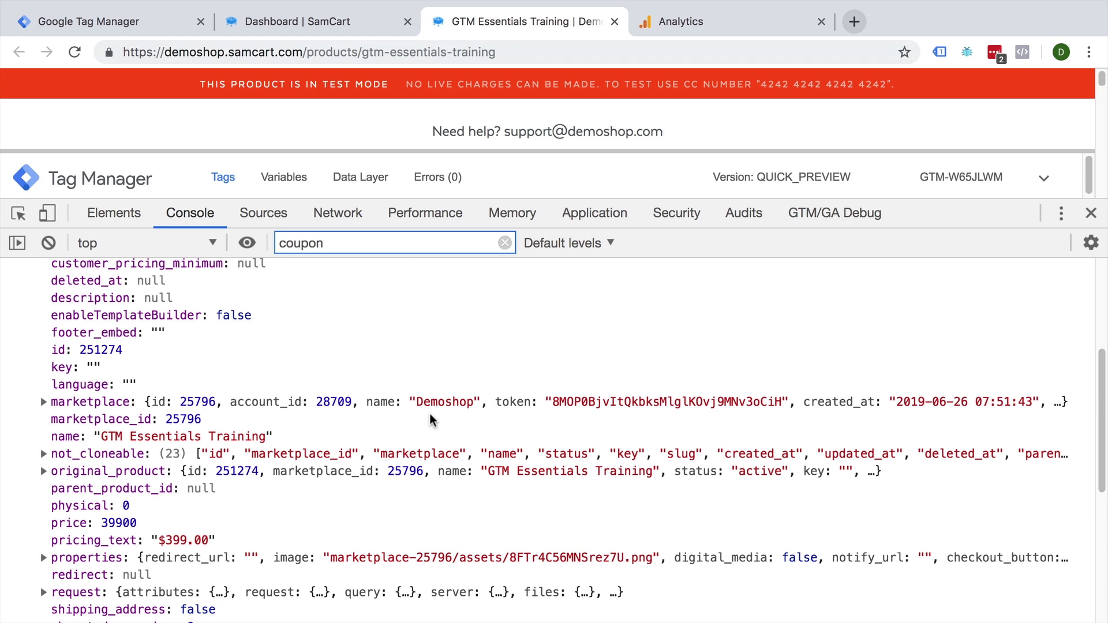
# - Close DevTools and add the $127.00 1on1 Coaching Call bump to the order
pyautogui.click(1092, 213)
pyautogui.scroll(-5, 559, 293)
pyautogui.scroll(-2, 528, 329)
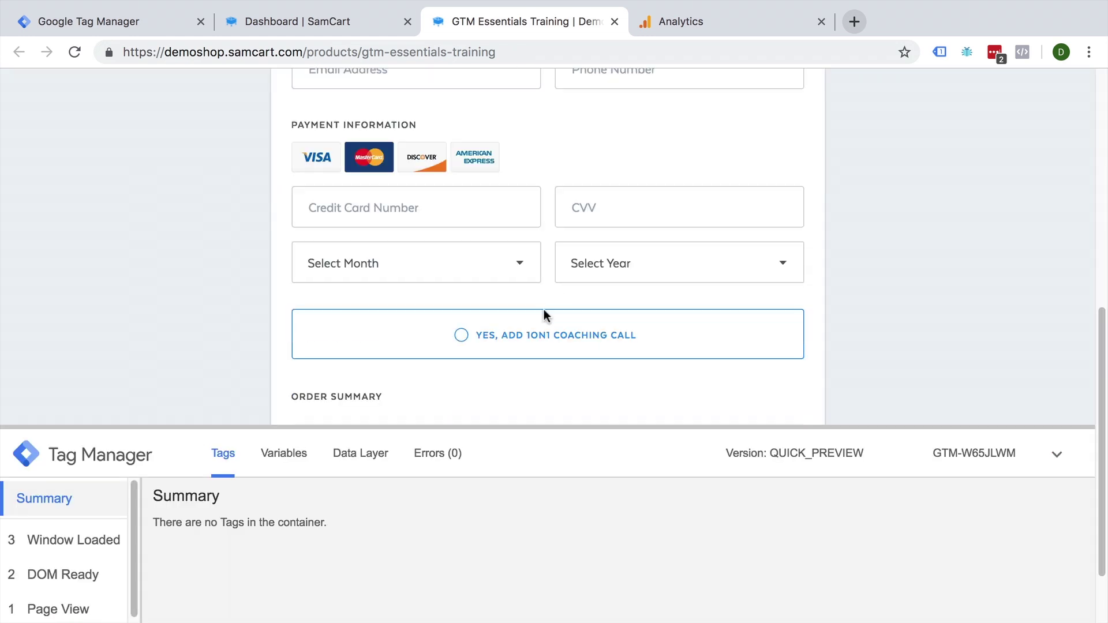
pyautogui.scroll(-2, 490, 345)
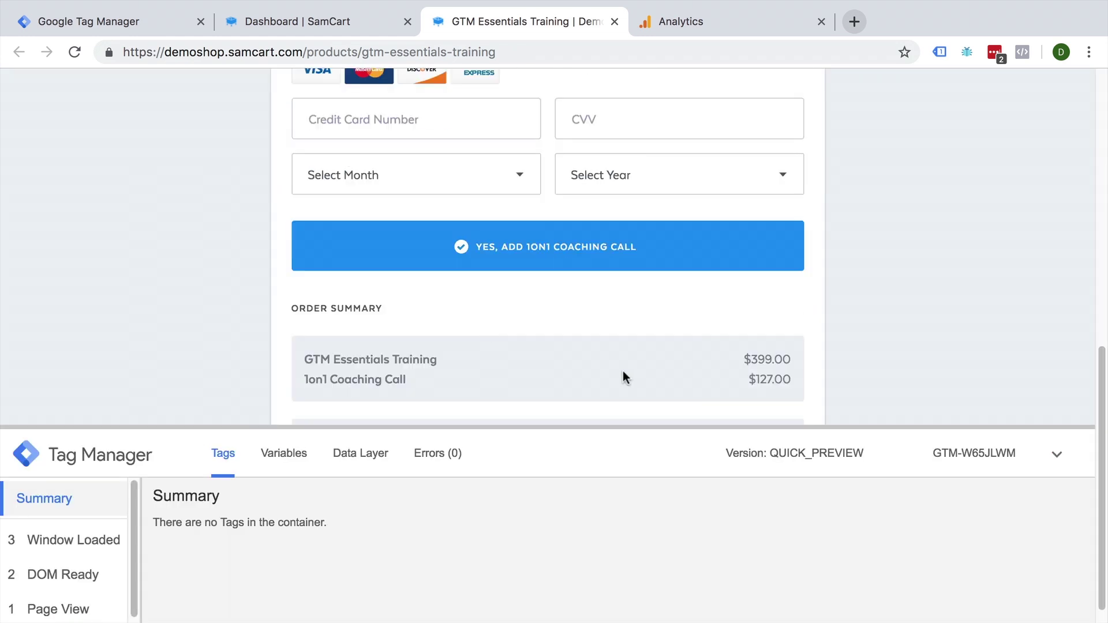
pyautogui.scroll(3, 640, 371)
pyautogui.scroll(-1, 762, 376)
pyautogui.scroll(-2, 762, 375)
pyautogui.doubleClick(762, 381)
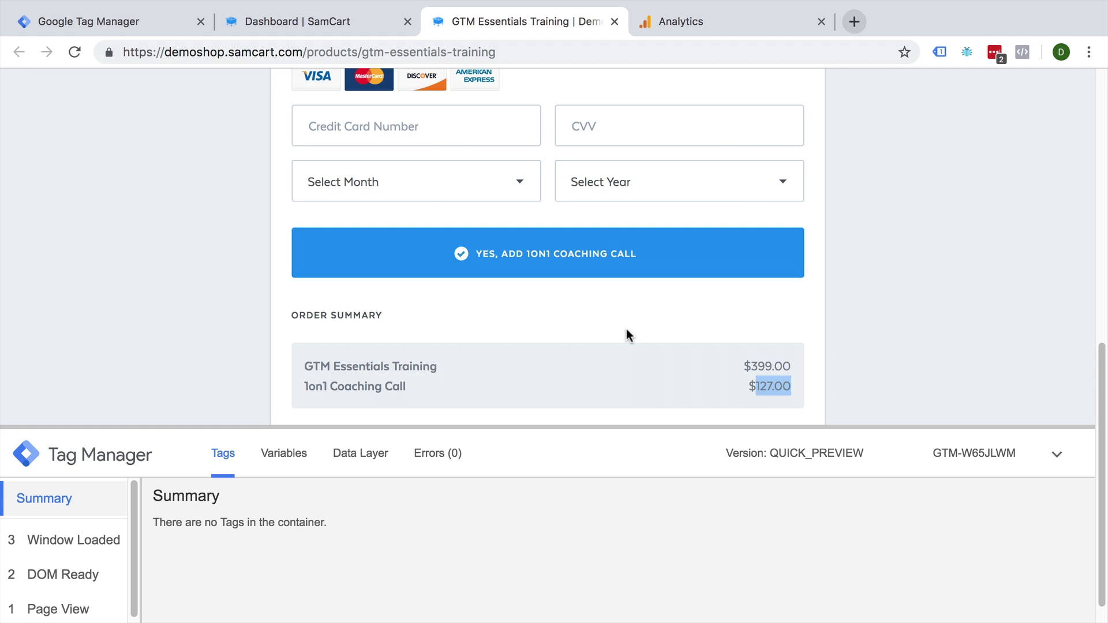
# - Review the cjs - Ecomm Product View custom JavaScript variable's code in Tag Manager
pyautogui.click(103, 21)
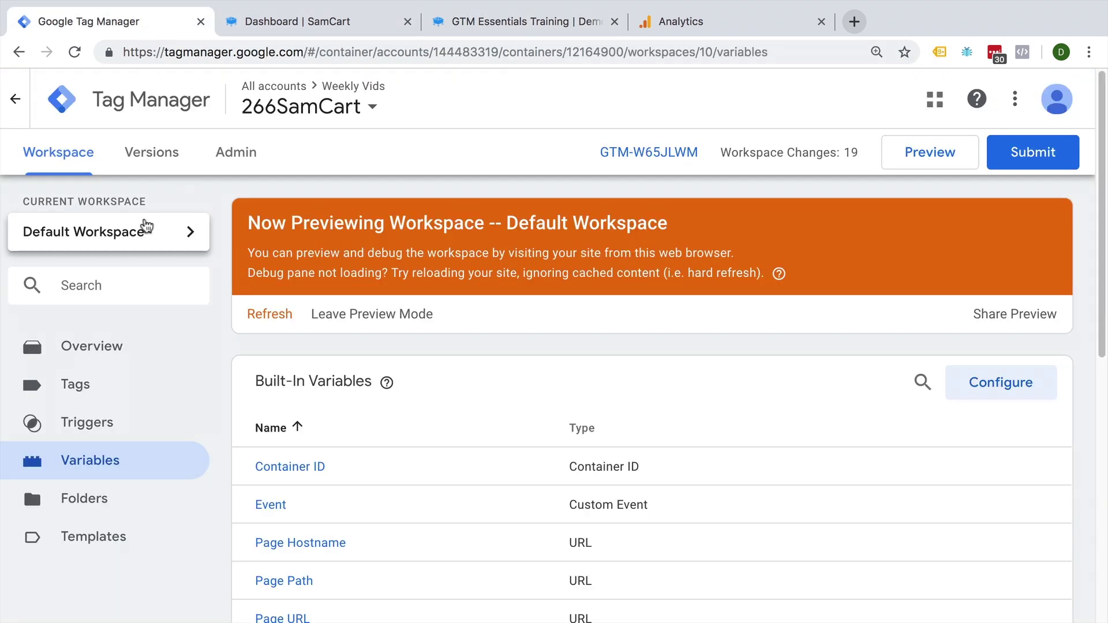
pyautogui.scroll(-5, 223, 390)
pyautogui.scroll(-5, 223, 390)
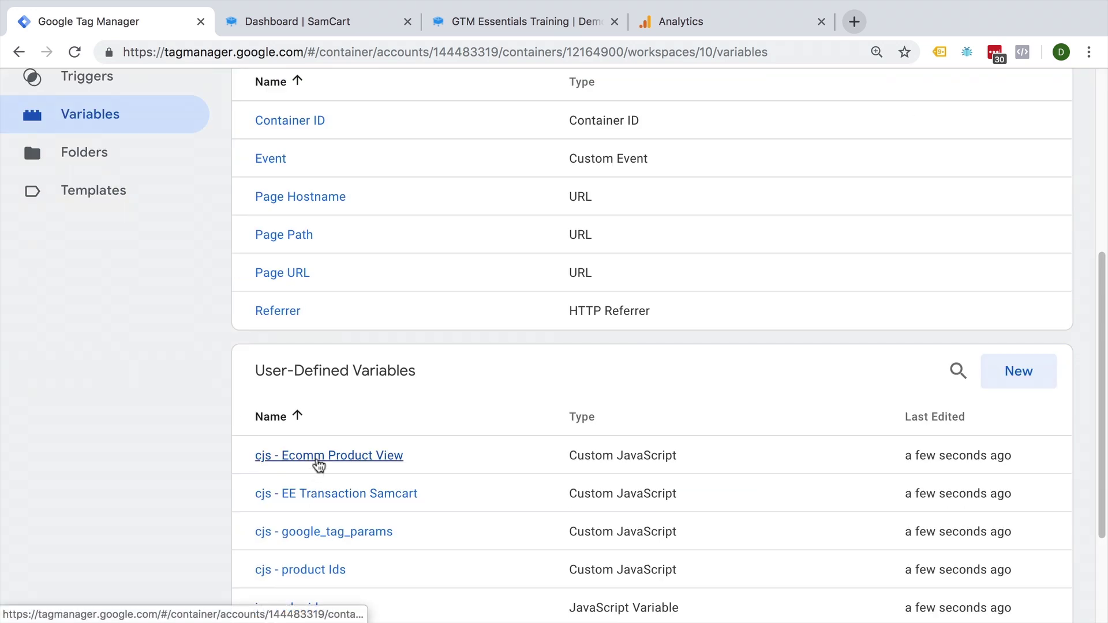
pyautogui.click(319, 461)
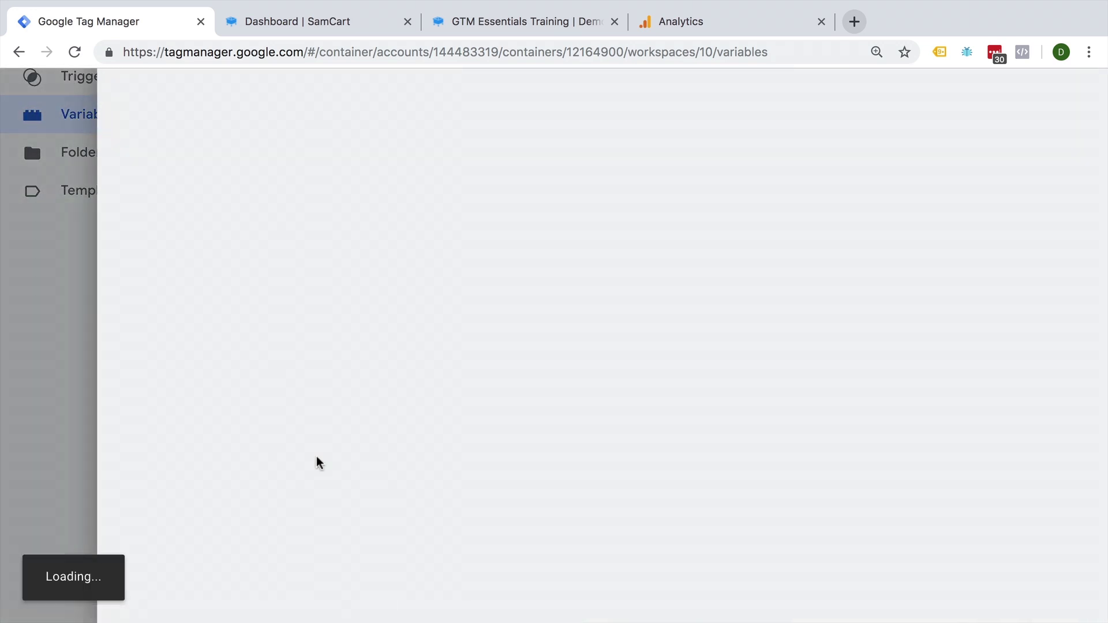
pyautogui.scroll(-1, 318, 465)
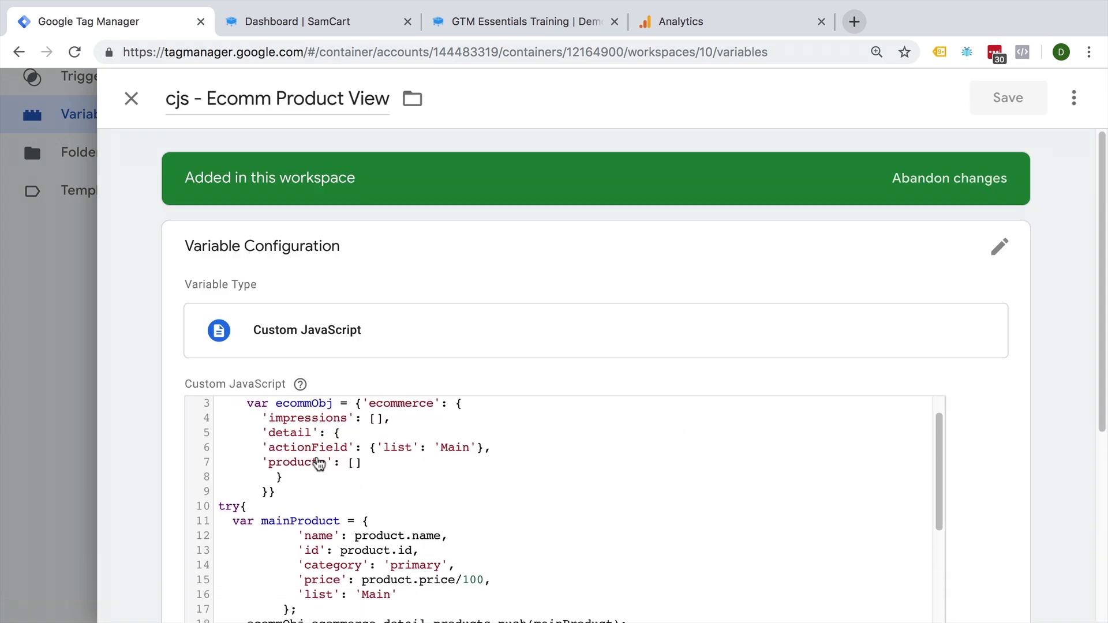
pyautogui.scroll(1, 354, 473)
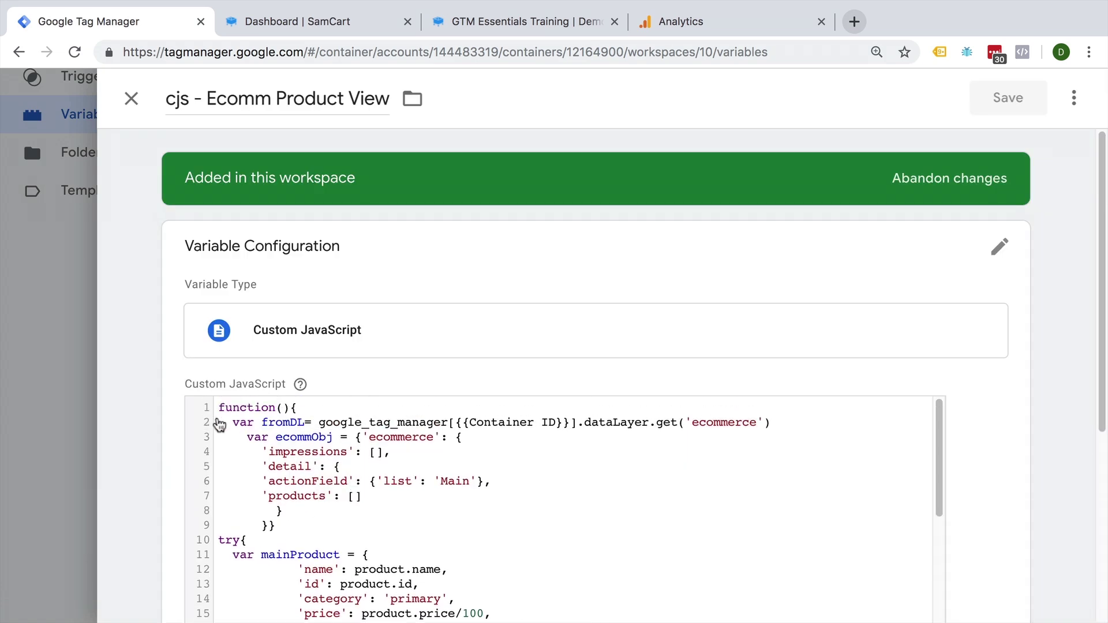
pyautogui.scroll(-4, 346, 485)
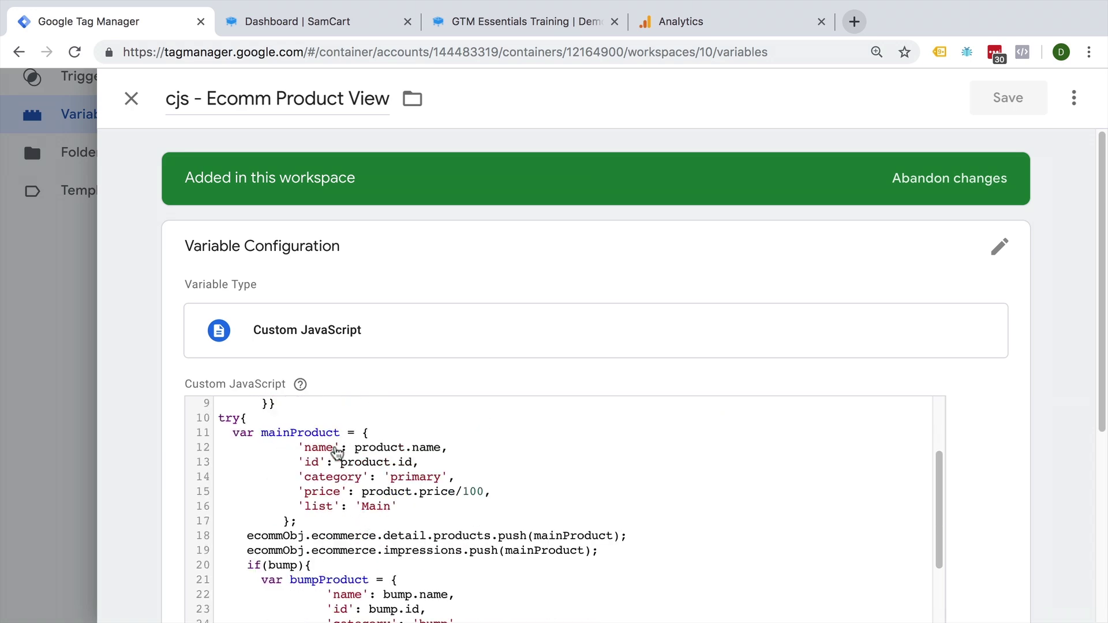
pyautogui.scroll(-3, 342, 485)
pyautogui.scroll(-2, 338, 481)
pyautogui.scroll(-2, 312, 495)
pyautogui.scroll(3, 312, 494)
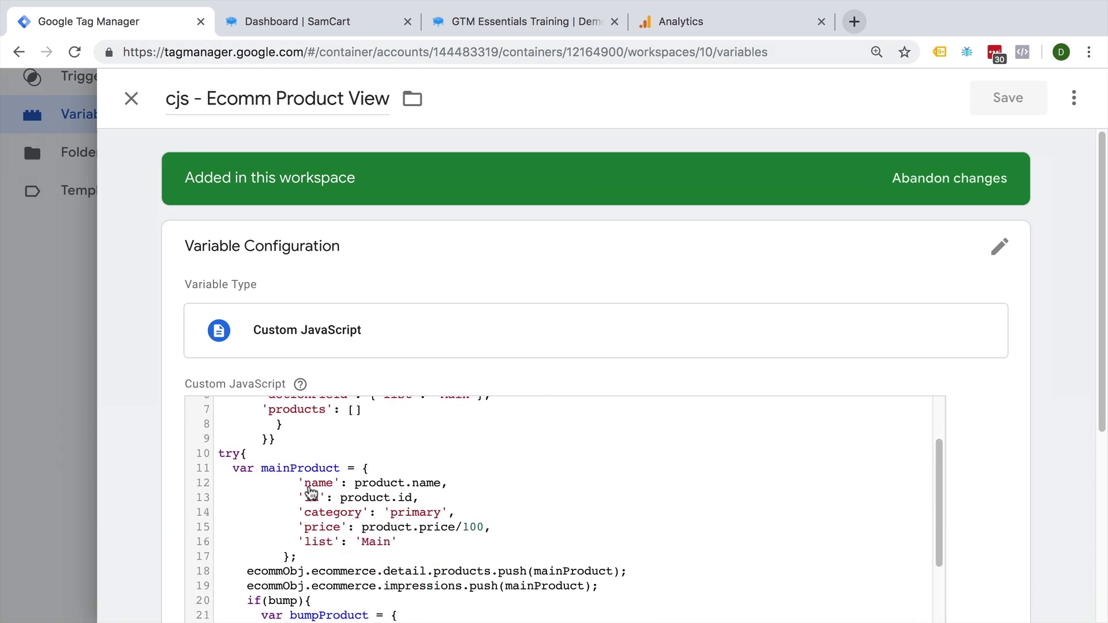
pyautogui.scroll(3, 311, 495)
pyautogui.click(132, 103)
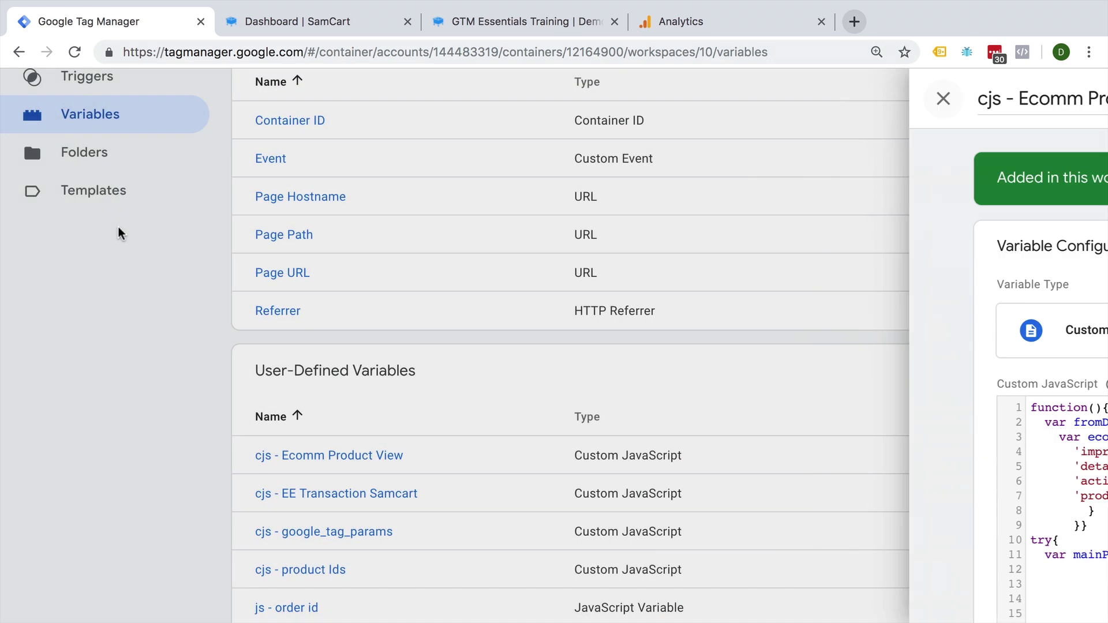
# - Review the GA - Event - EE View tag's Ecommerce settings reading cjs - Ecomm Product View, then close it unsaved
pyautogui.click(75, 372)
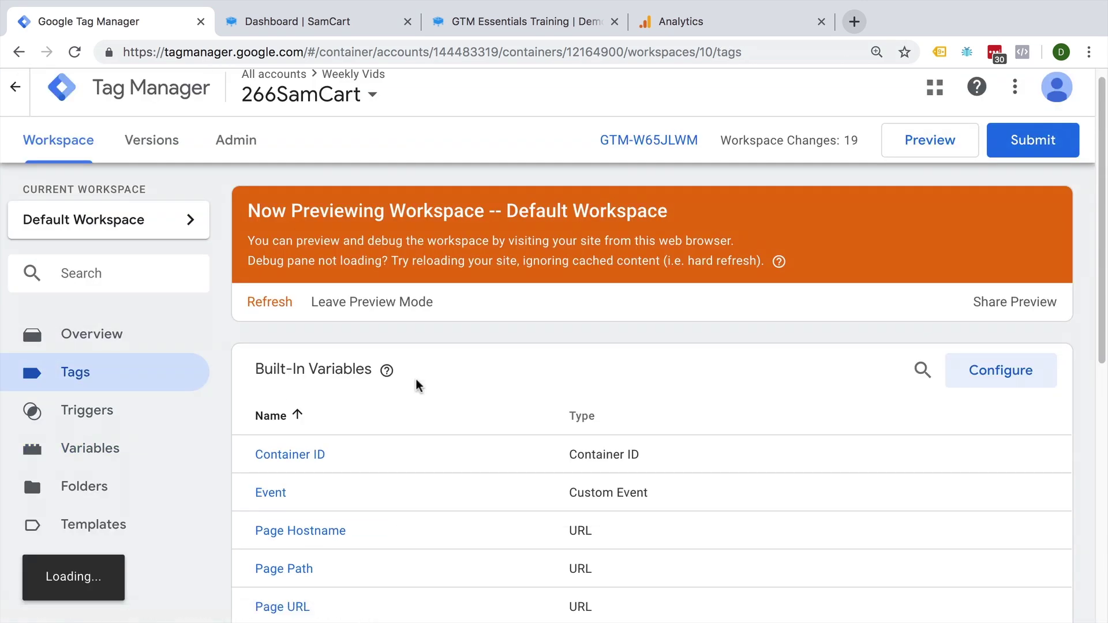
pyautogui.scroll(-4, 417, 384)
pyautogui.scroll(-4, 424, 389)
pyautogui.scroll(1, 433, 446)
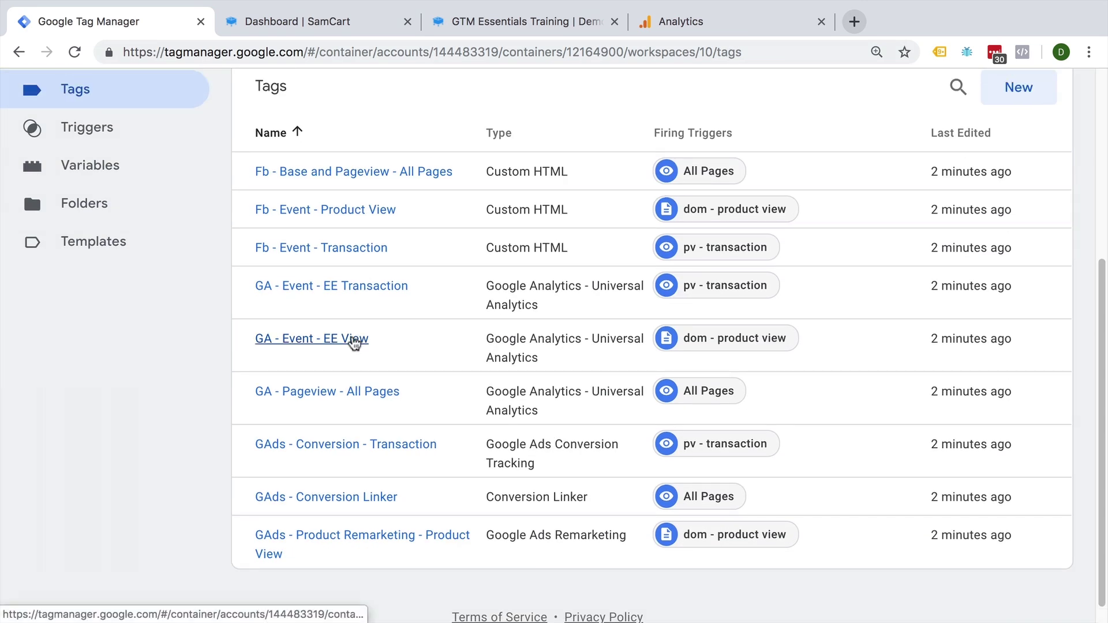
pyautogui.click(353, 342)
pyautogui.scroll(-3, 355, 387)
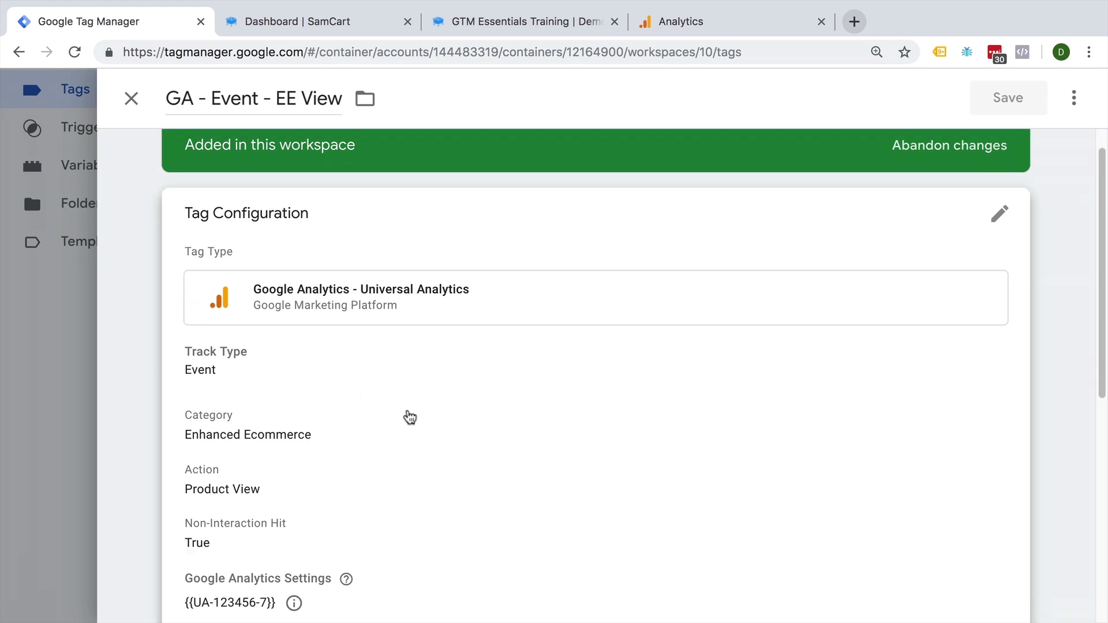
pyautogui.scroll(-3, 450, 433)
pyautogui.scroll(-3, 463, 439)
pyautogui.scroll(-1, 466, 439)
pyautogui.click(465, 439)
pyautogui.scroll(-3, 465, 439)
pyautogui.scroll(-3, 466, 439)
pyautogui.scroll(-2, 466, 439)
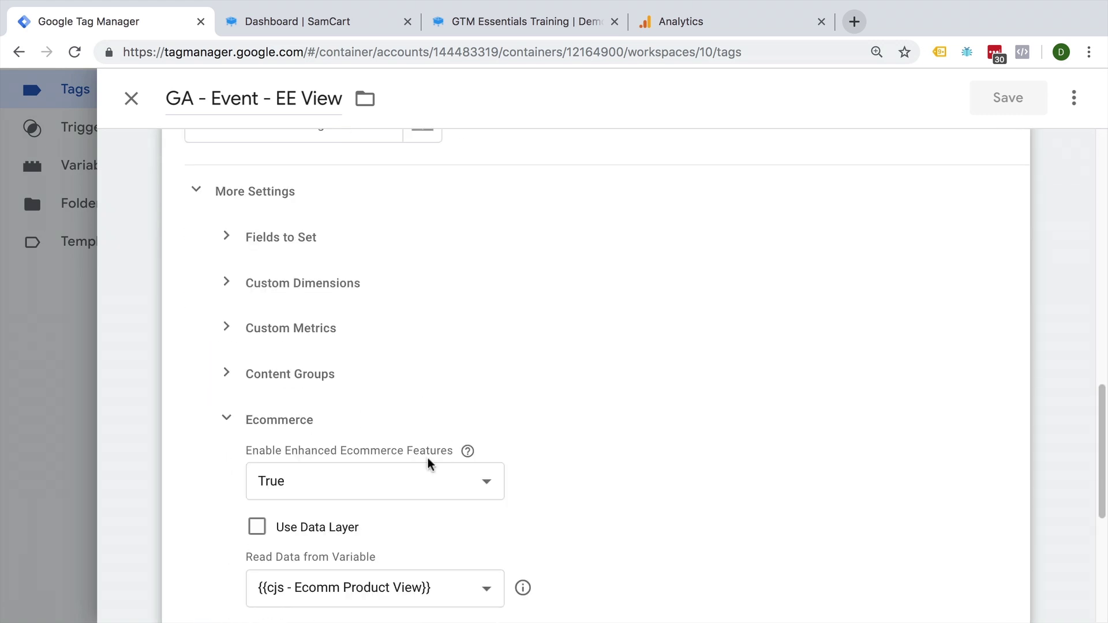
pyautogui.scroll(-1, 350, 468)
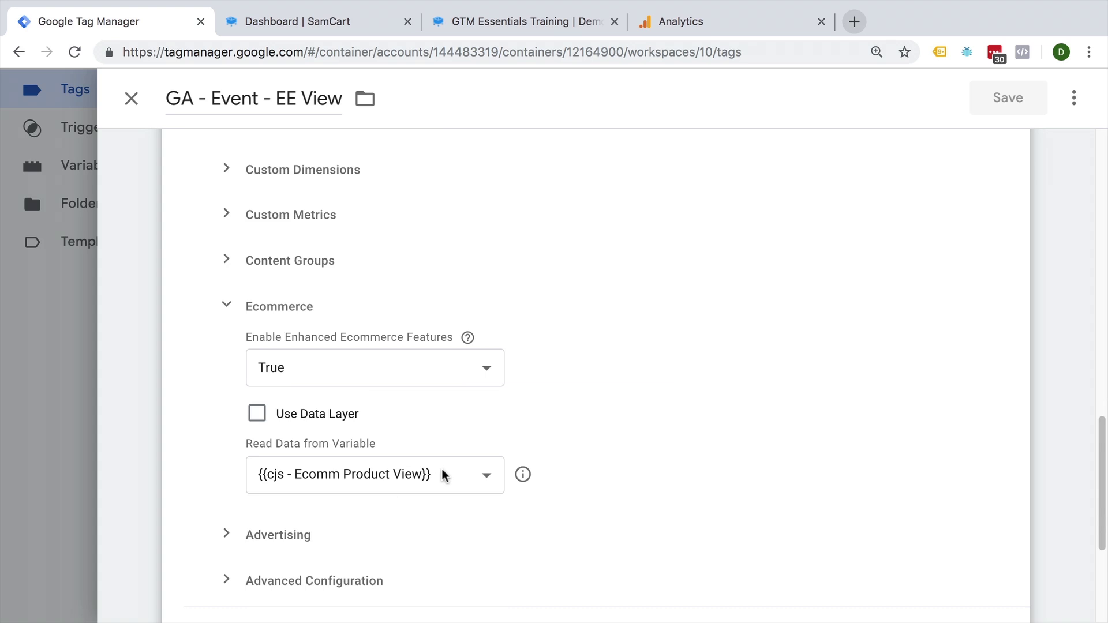
pyautogui.click(131, 98)
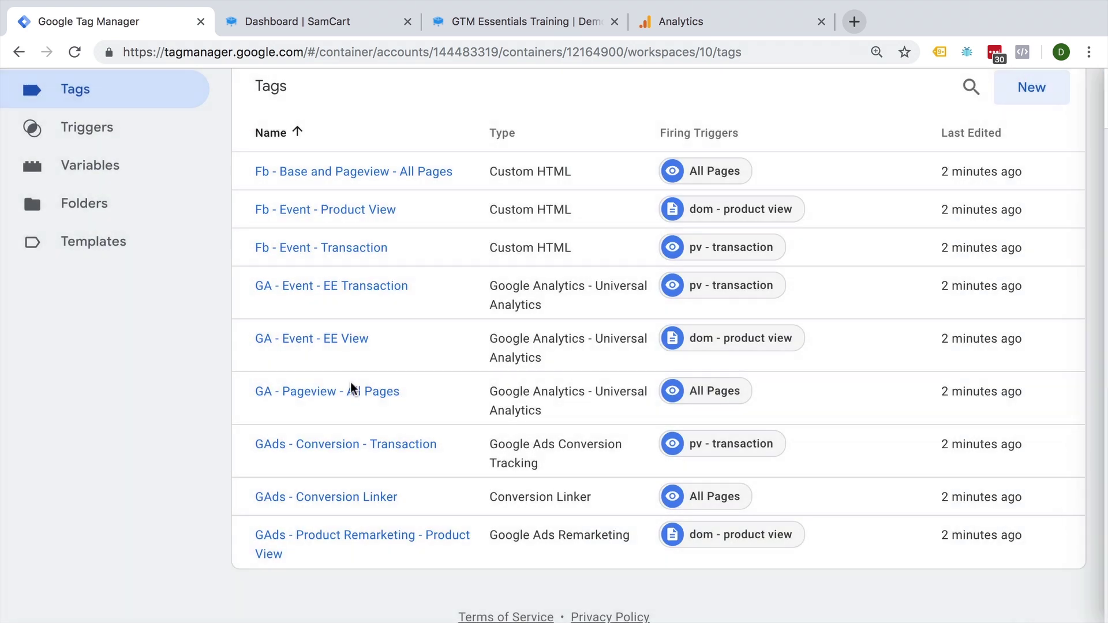
pyautogui.scroll(5, 149, 346)
# - Refresh the preview, reload the GTM Essentials Training checkout and bring up the developer console
pyautogui.click(270, 314)
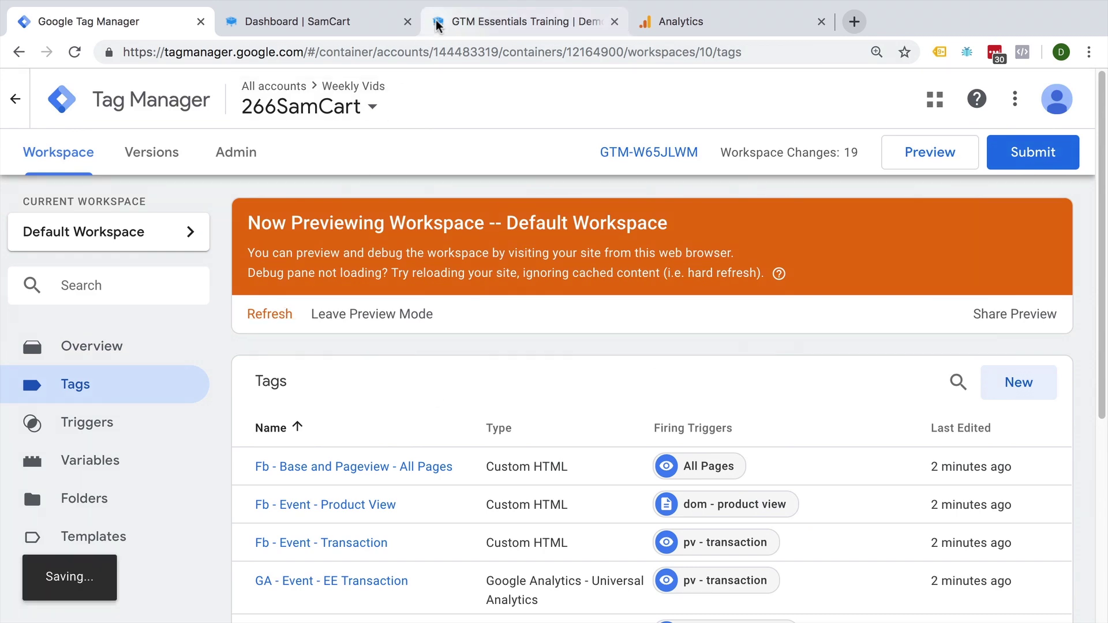
pyautogui.click(525, 20)
pyautogui.click(75, 51)
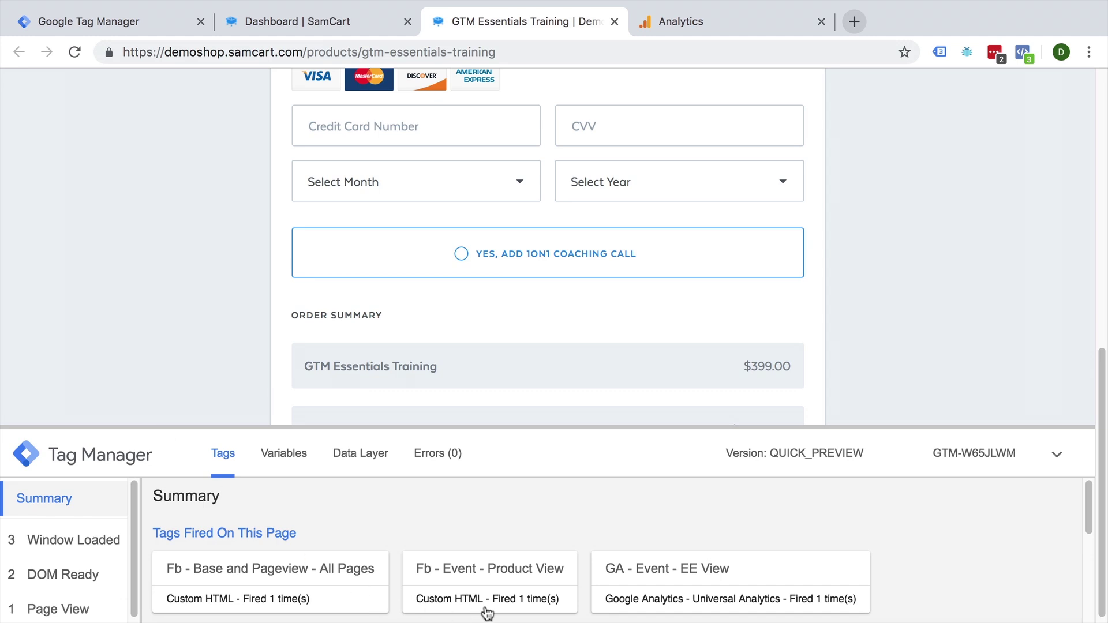
pyautogui.scroll(-3, 488, 606)
pyautogui.scroll(3, 526, 585)
pyautogui.hotkey('ctrl', 'shift', 'j')
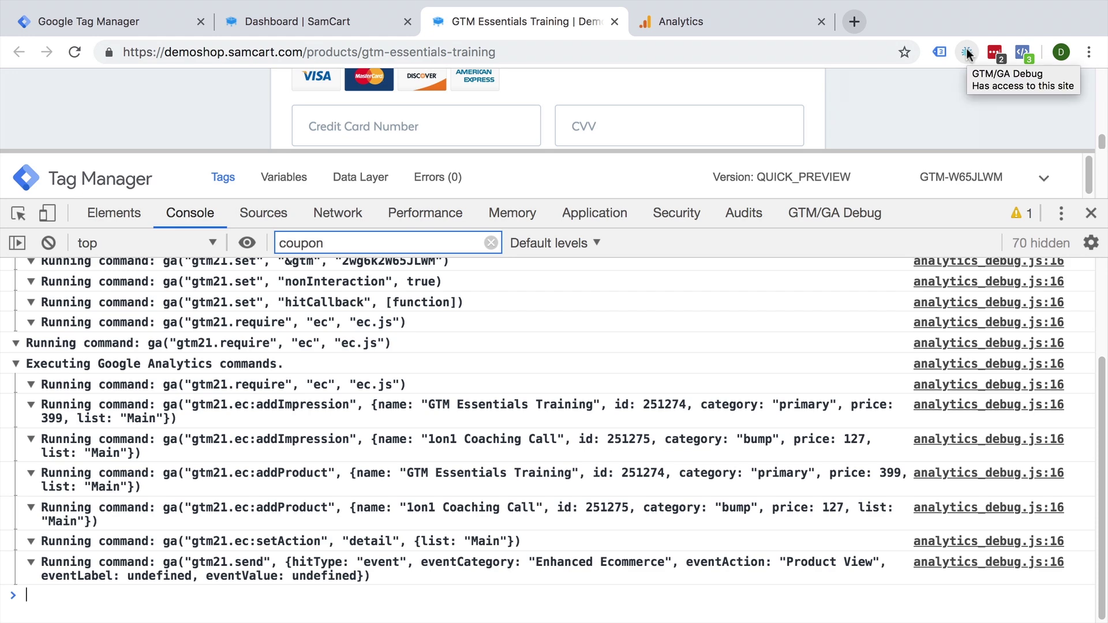
# - Reload with the GTM/GA debugger and view Enhanced Ecommerce data sent to UA-12345-6
pyautogui.click(849, 213)
pyautogui.click(75, 51)
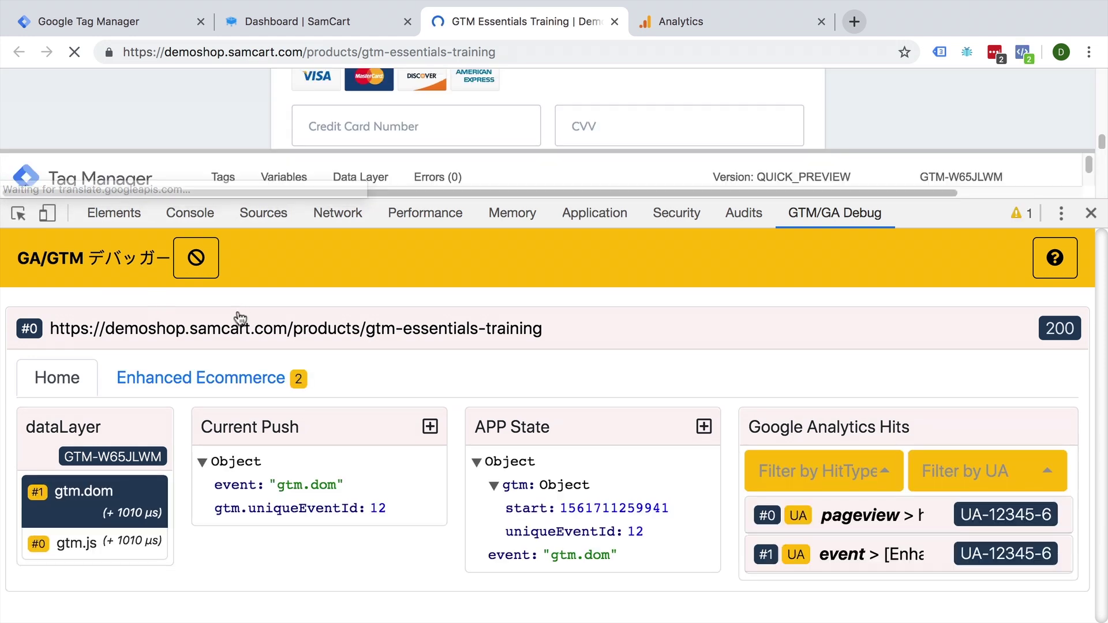
pyautogui.click(185, 380)
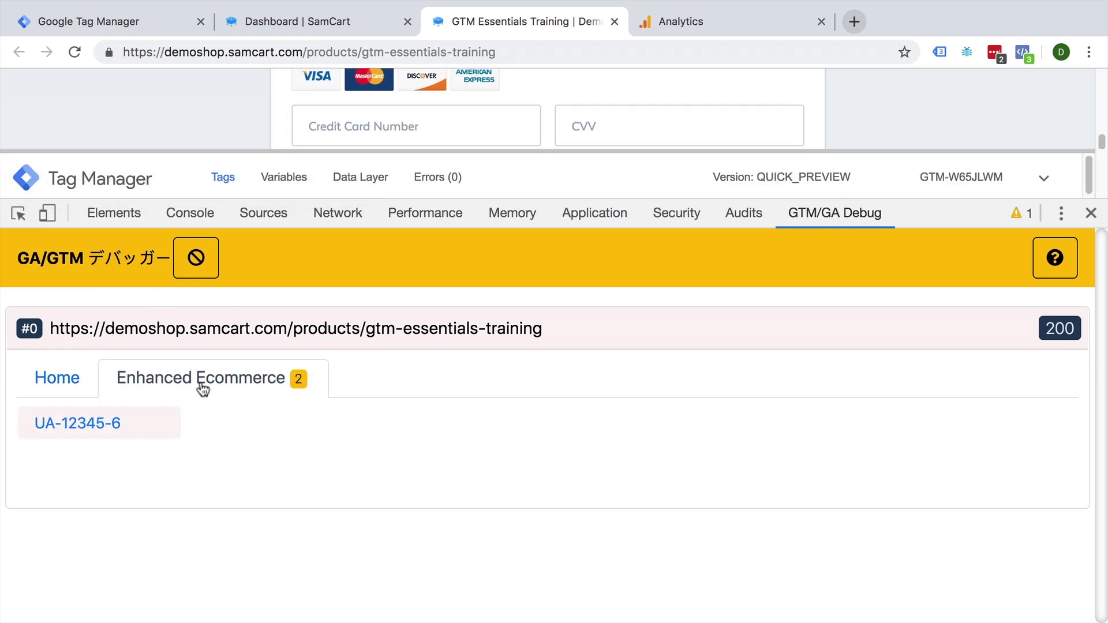
pyautogui.click(131, 425)
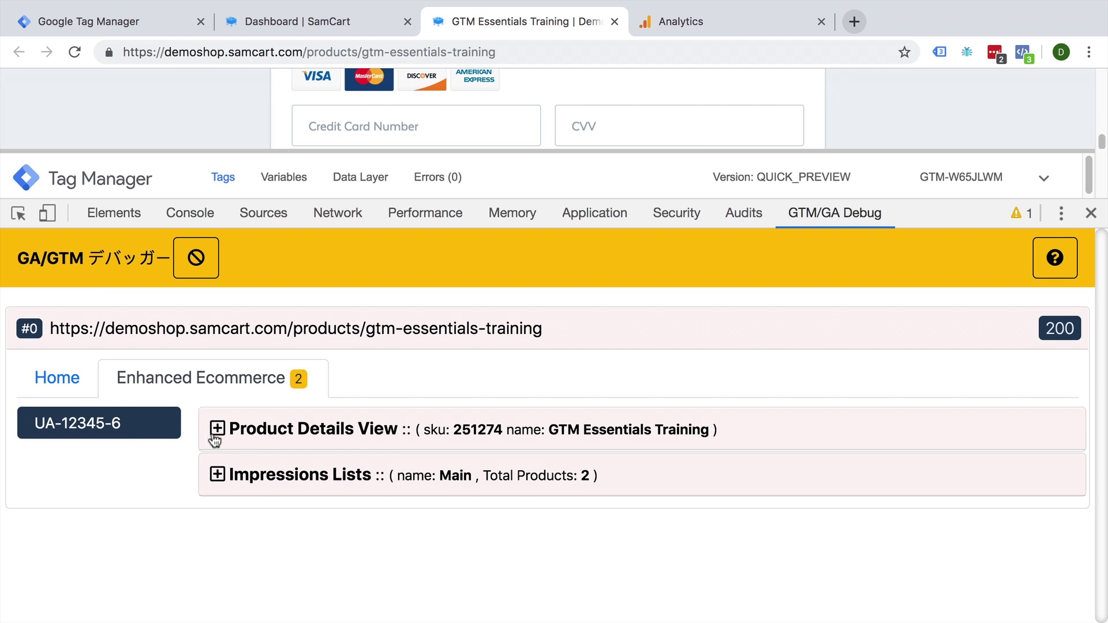
# - Expand Product Details View and Impressions Lists for both products, then return to the SamCart dashboard
pyautogui.click(217, 429)
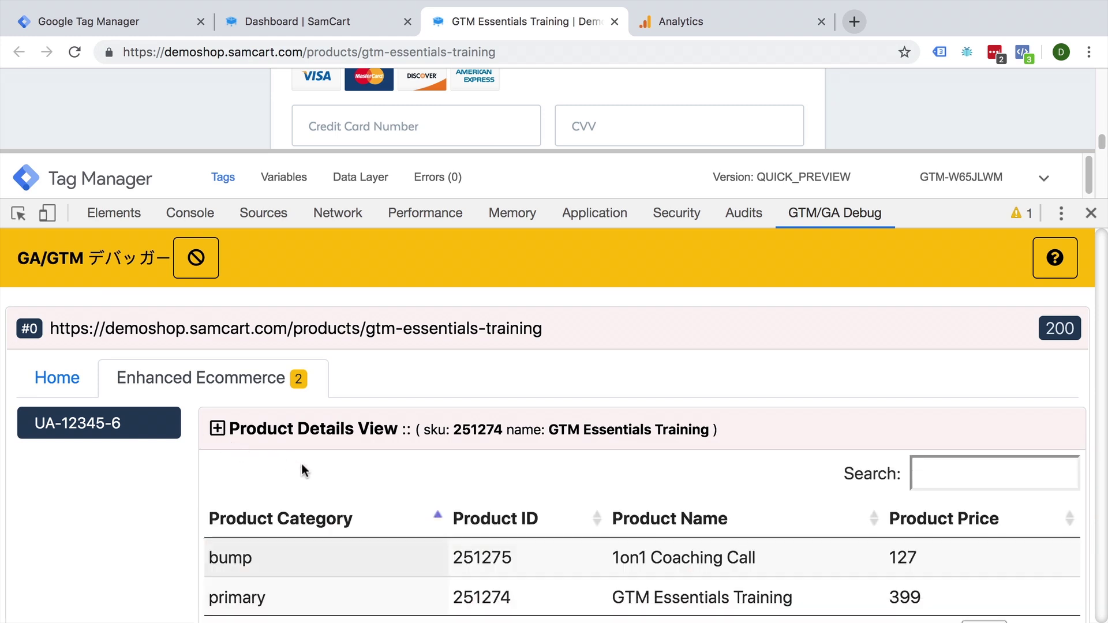
pyautogui.scroll(-1, 301, 464)
pyautogui.scroll(-1, 252, 546)
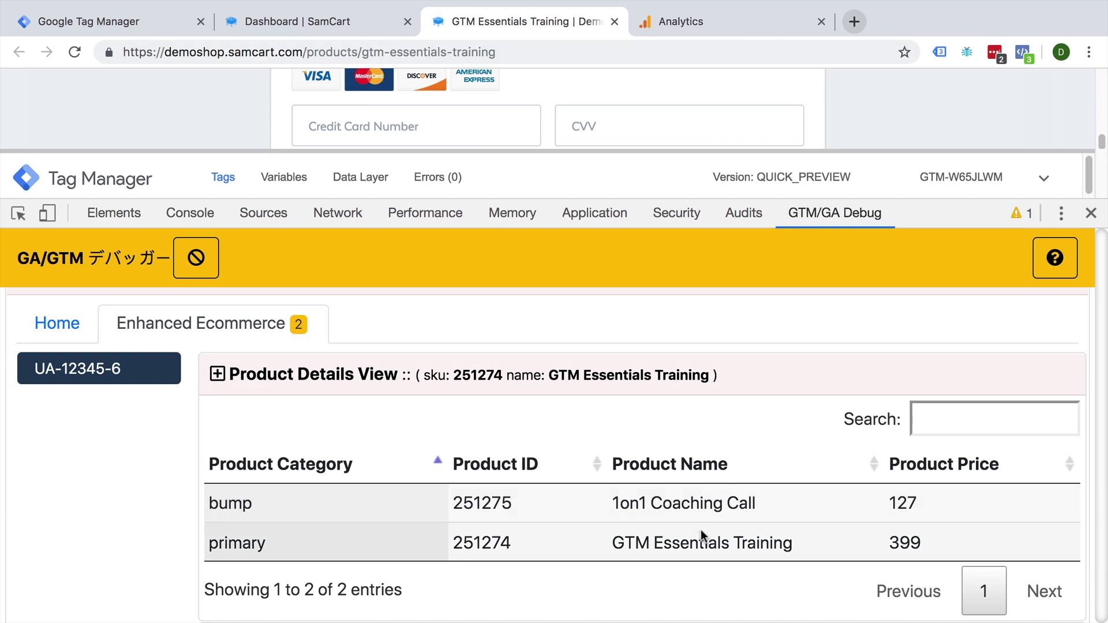
pyautogui.scroll(-2, 691, 545)
pyautogui.scroll(-3, 691, 545)
pyautogui.scroll(-3, 691, 545)
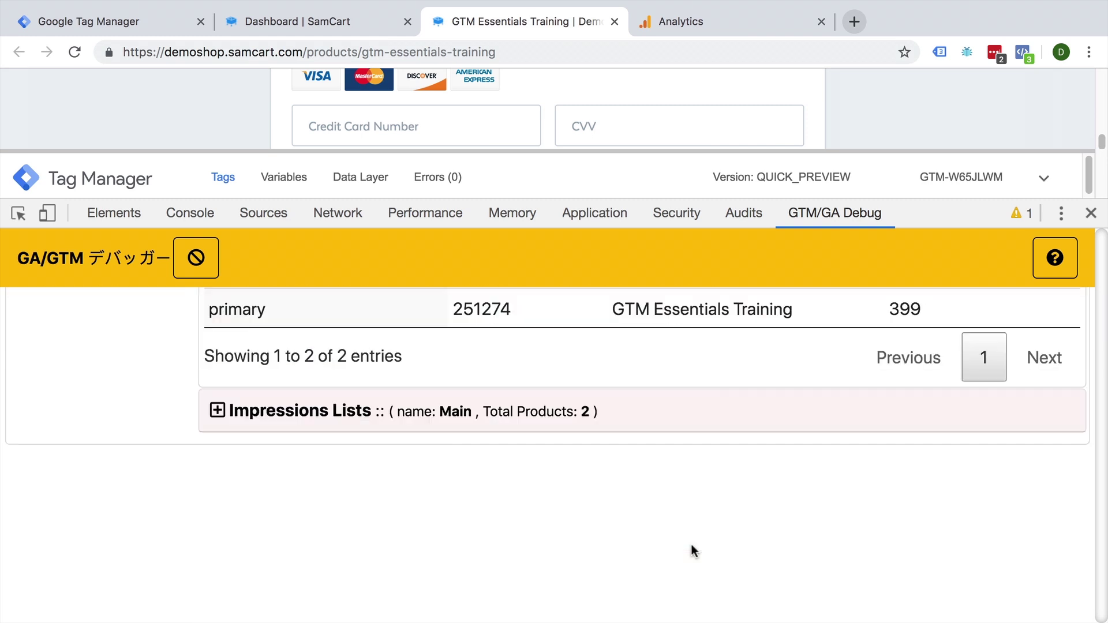
pyautogui.click(209, 412)
pyautogui.scroll(-2, 568, 468)
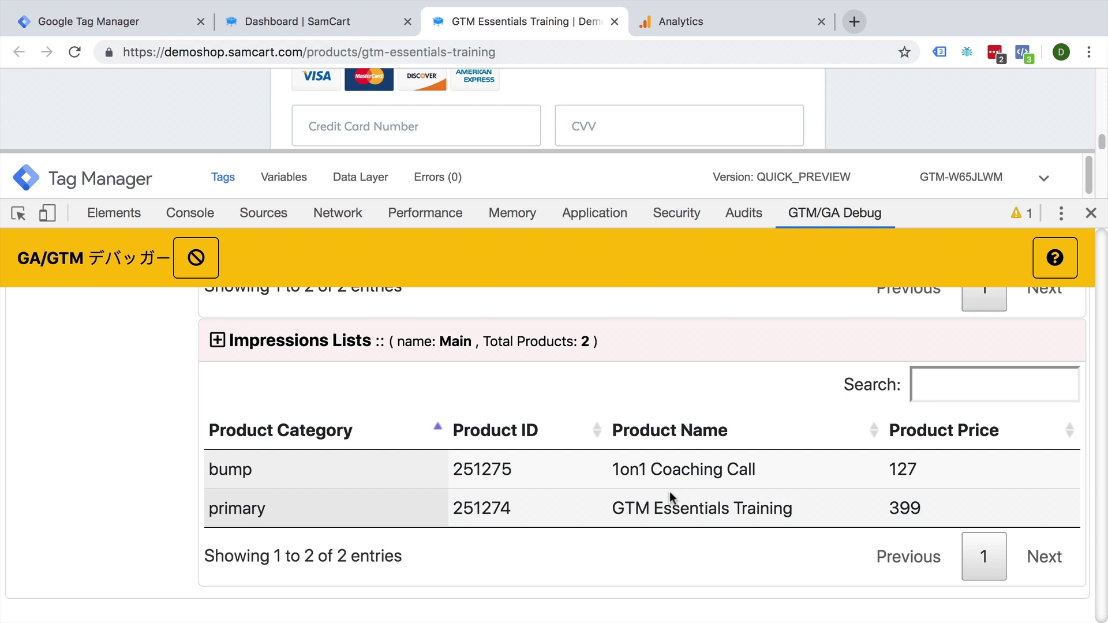
pyautogui.click(318, 31)
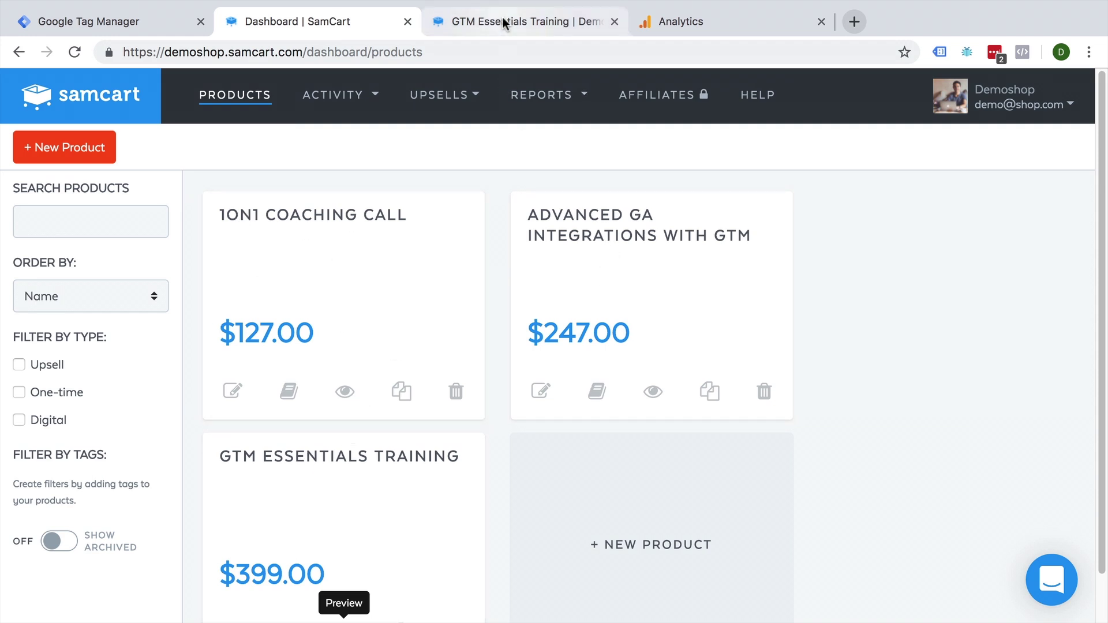
# - Show Google Analytics' Real-time Events report, currently with no active users
pyautogui.click(701, 20)
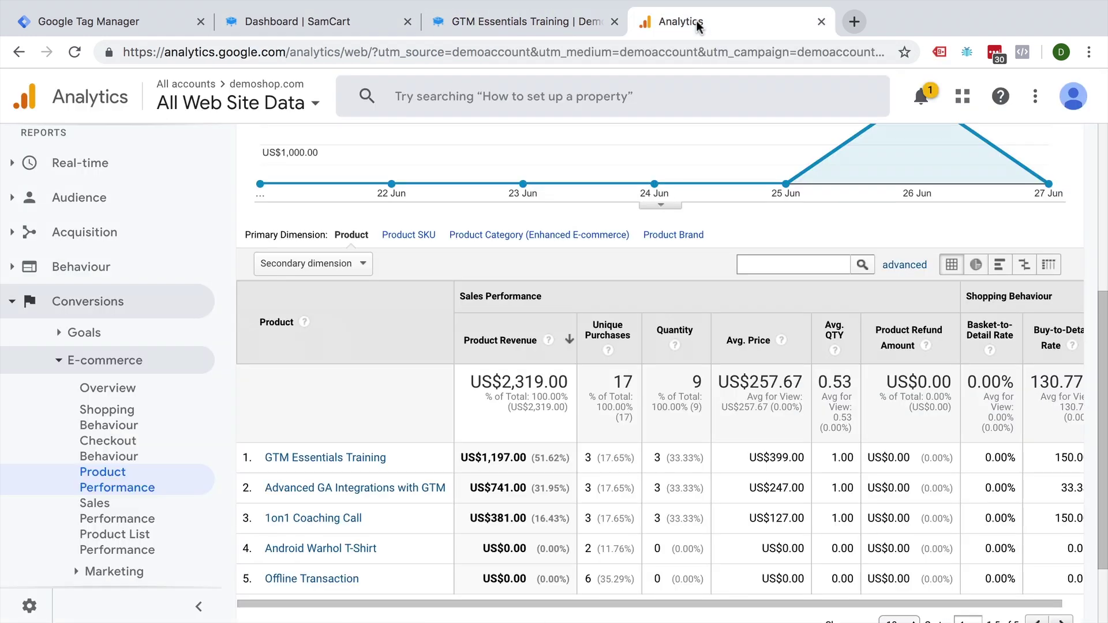
pyautogui.scroll(3, 76, 442)
pyautogui.click(53, 243)
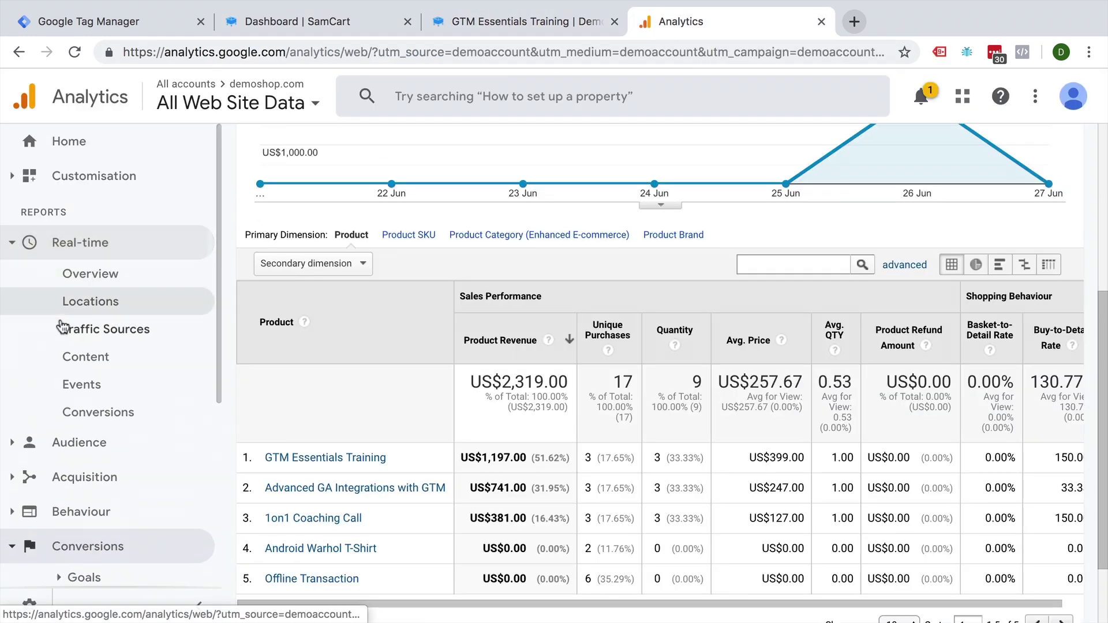
pyautogui.click(82, 385)
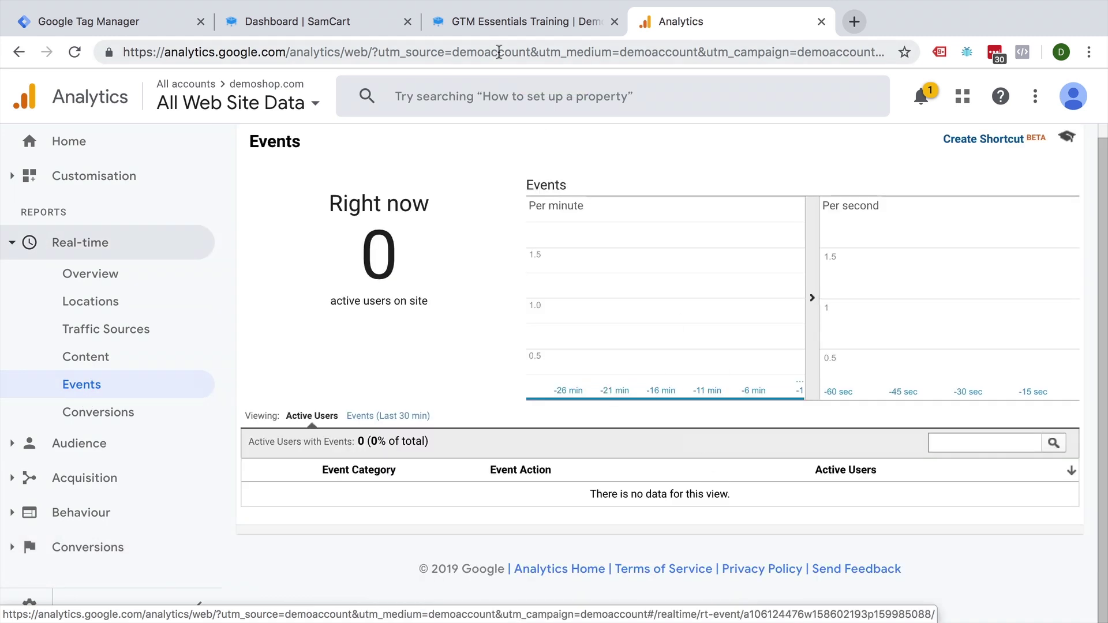
# - Go to the GTM variables list and edit the UA-123456-7 Google Analytics Settings variable
pyautogui.click(131, 21)
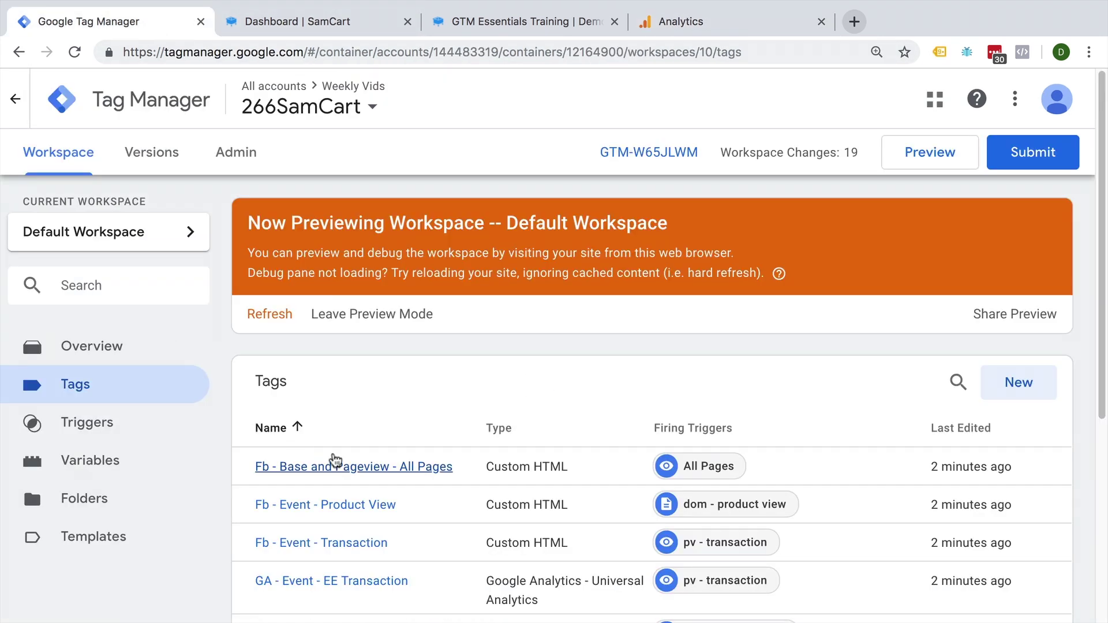
pyautogui.scroll(-3, 329, 460)
pyautogui.click(90, 151)
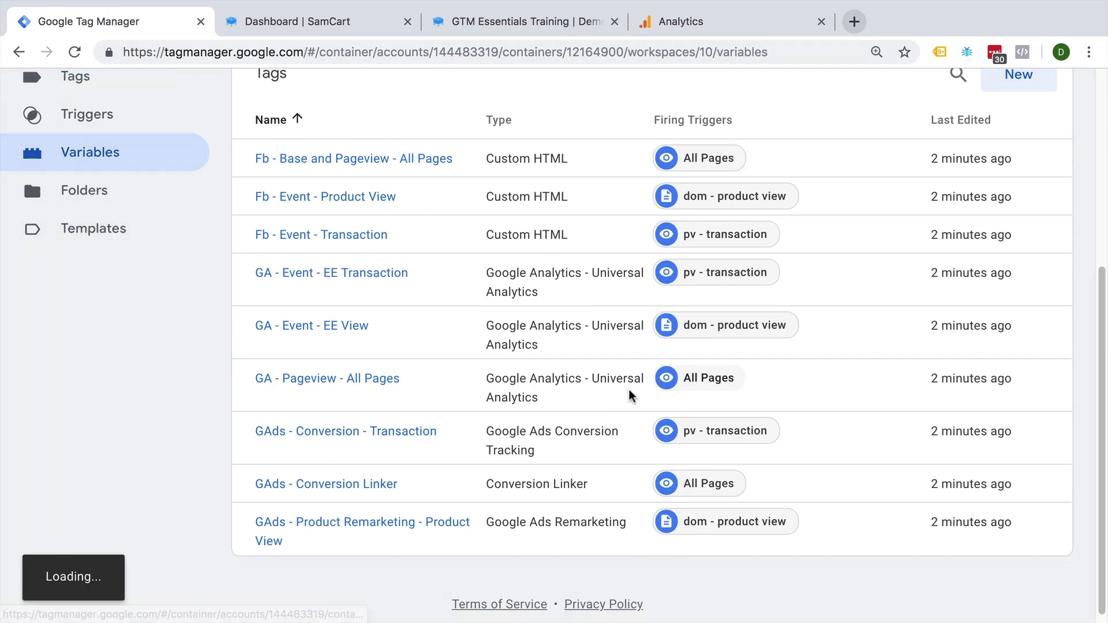
pyautogui.scroll(-5, 617, 386)
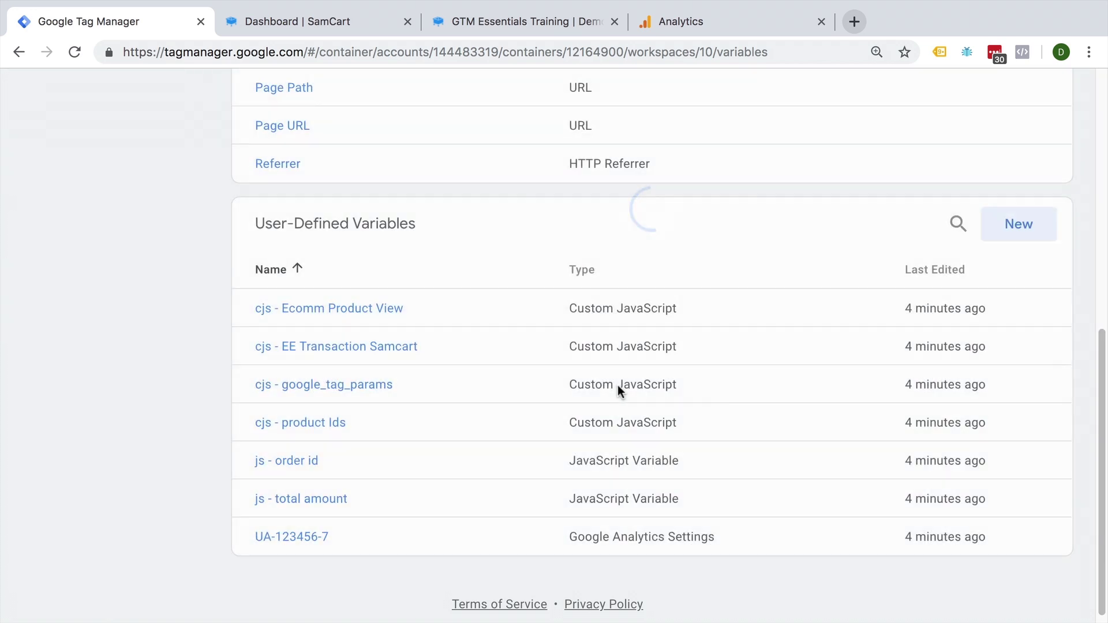
pyautogui.click(292, 537)
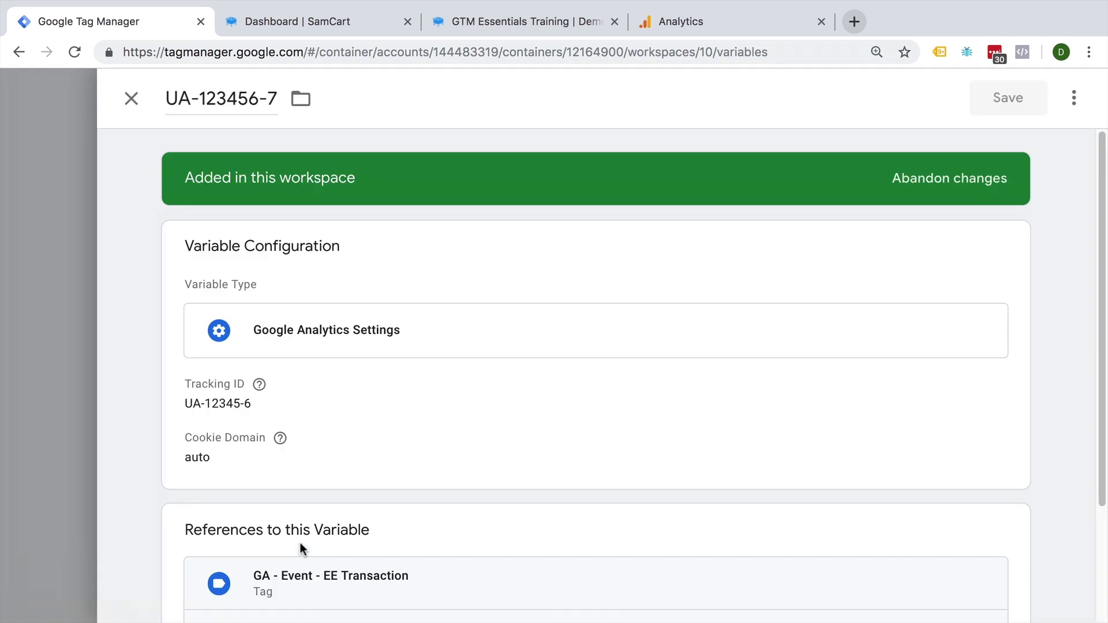
pyautogui.doubleClick(219, 98)
pyautogui.click(770, 13)
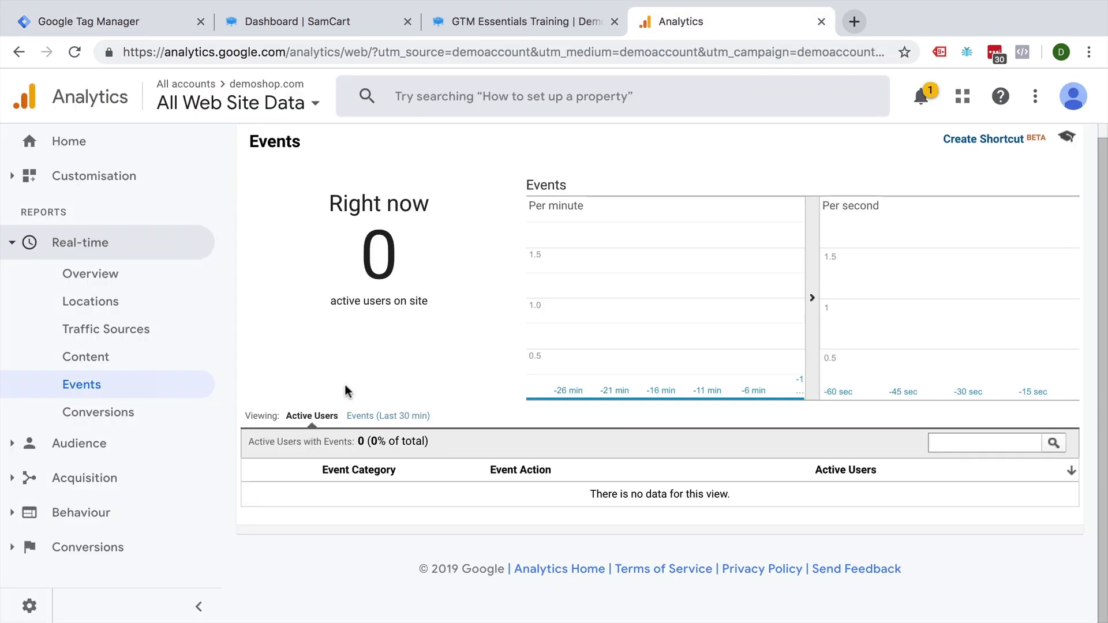
pyautogui.click(30, 606)
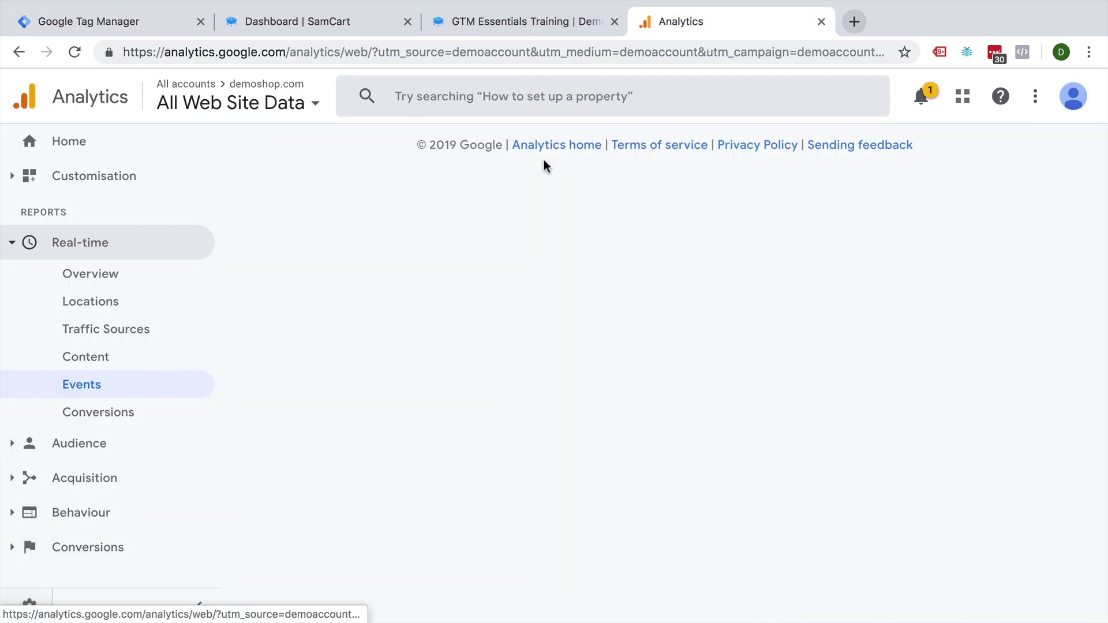
pyautogui.click(528, 341)
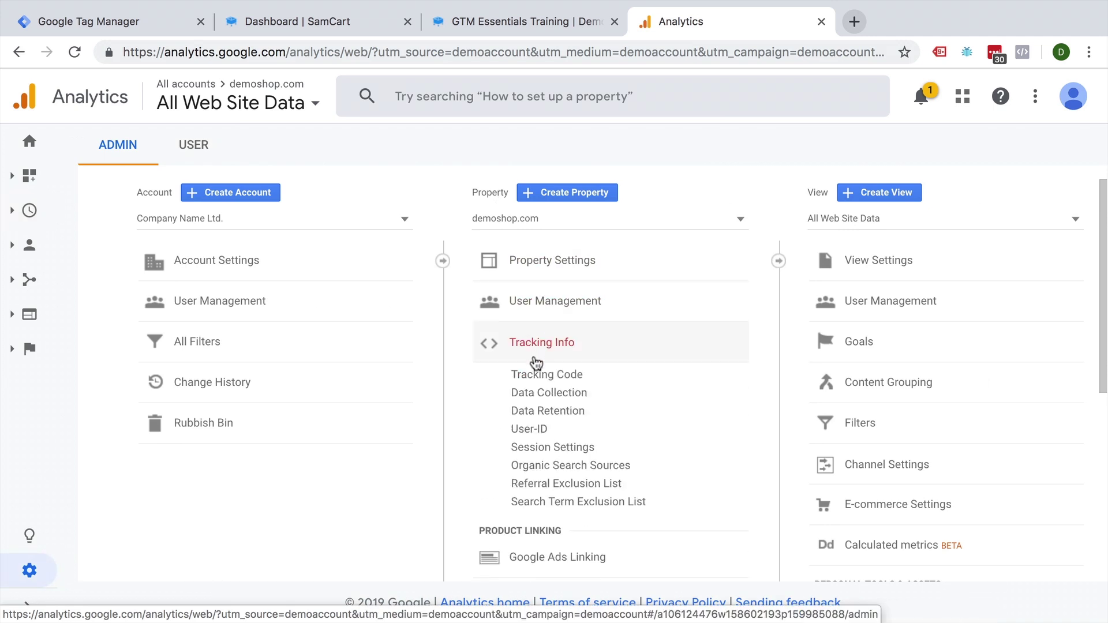
pyautogui.click(546, 374)
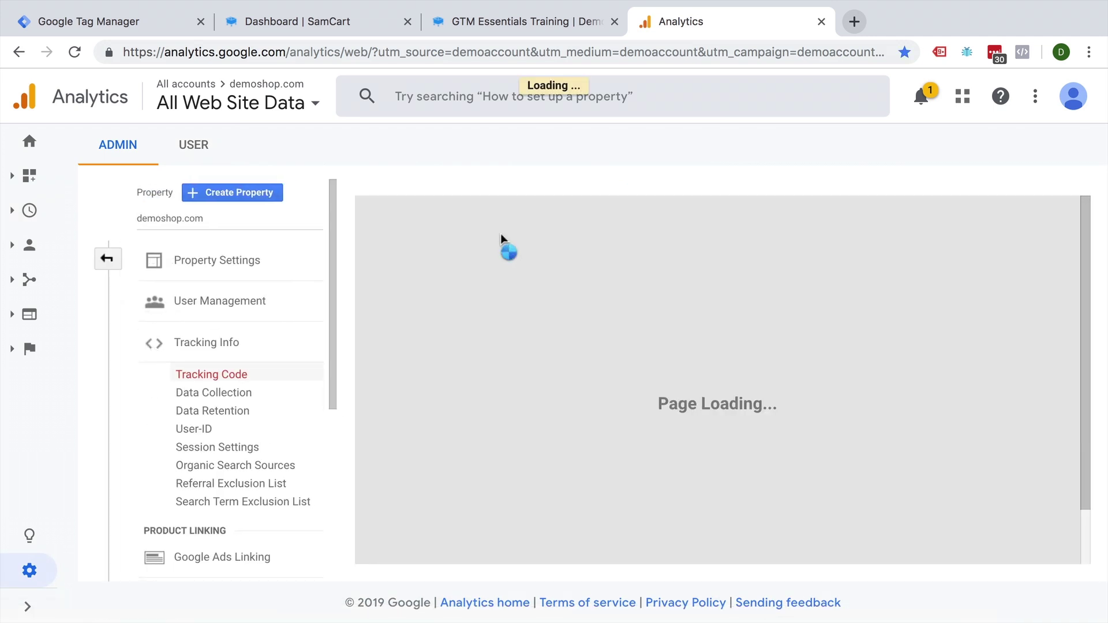
pyautogui.tripleClick(439, 234)
pyautogui.hotkey('ctrl', 'c')
pyautogui.click(527, 21)
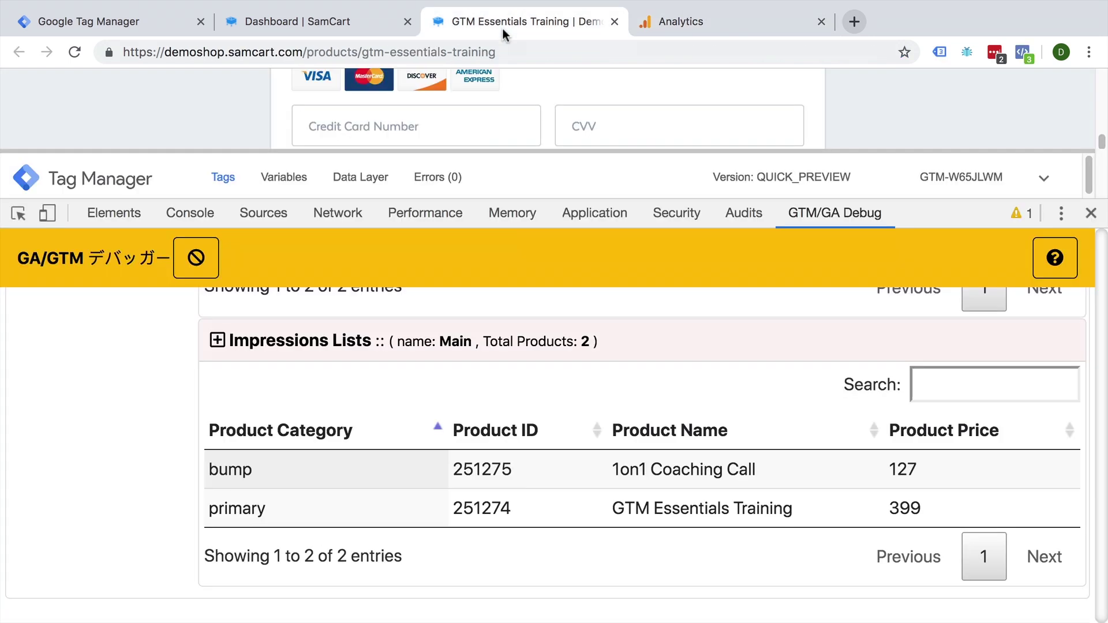
pyautogui.click(113, 21)
pyautogui.click(247, 405)
pyautogui.moveTo(272, 169); pyautogui.dragTo(259, 168)
pyautogui.hotkey('ctrl', 'a')
pyautogui.hotkey('ctrl', 'v')
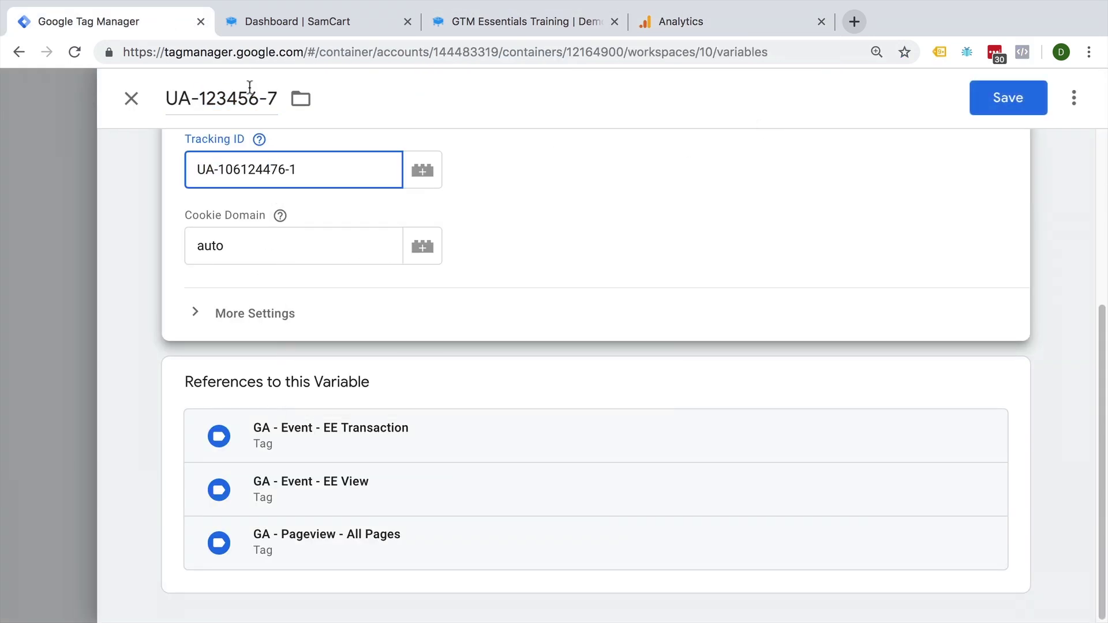
pyautogui.tripleClick(221, 98)
pyautogui.hotkey('ctrl', 'v')
pyautogui.click(978, 93)
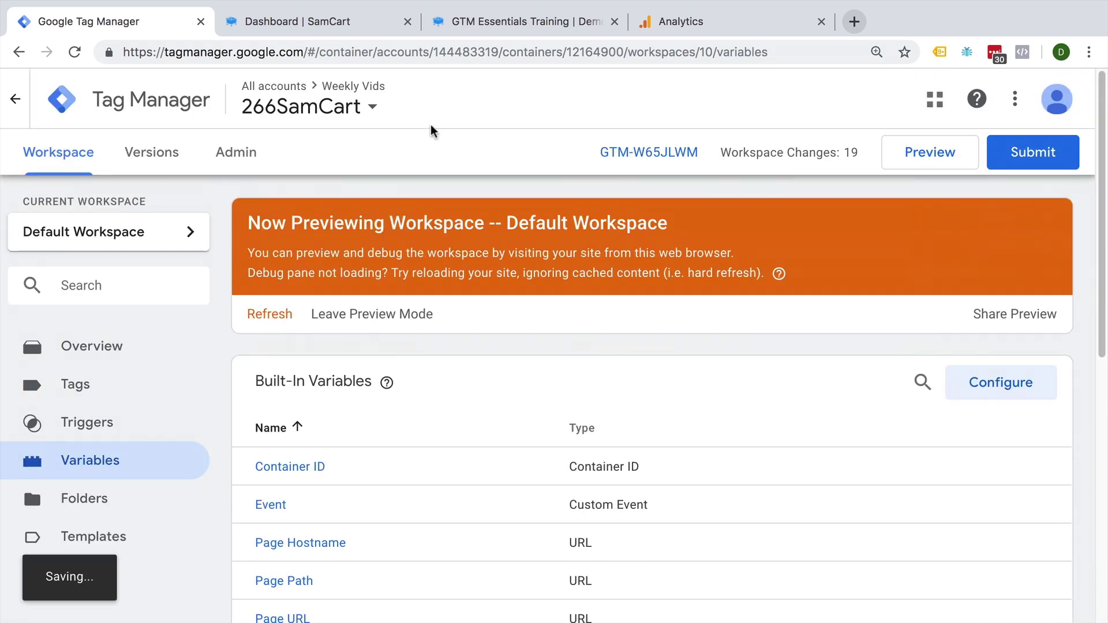
# - Reload the checkout, then view real-time Events (last 30 min) showing the Enhanced Ecommerce Product View
pyautogui.click(520, 20)
pyautogui.hotkey('ctrl', 'shift', 'r')
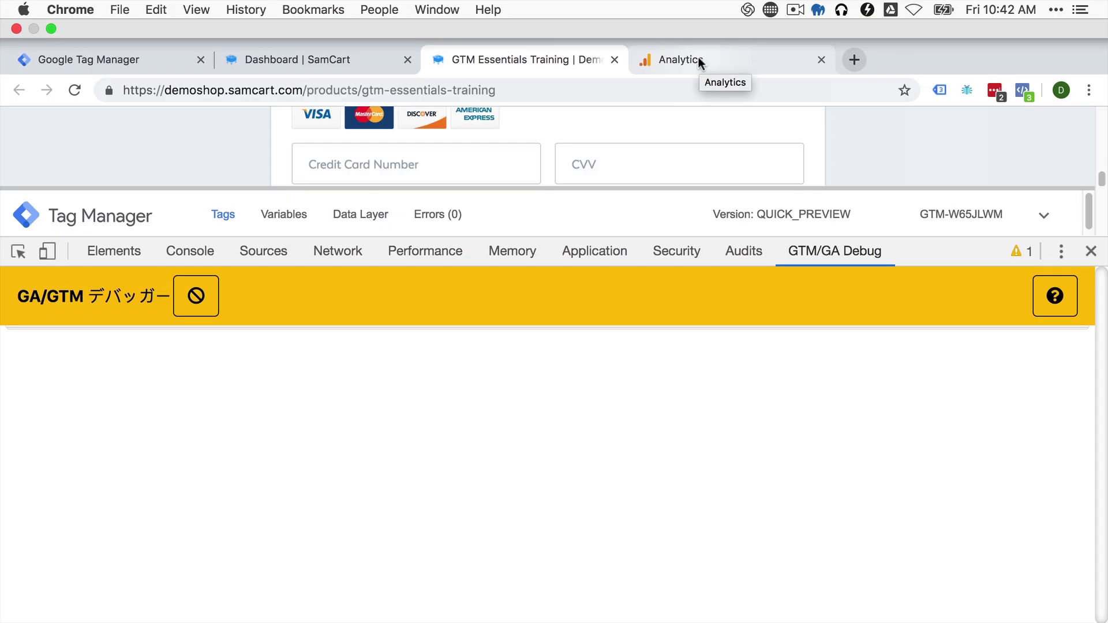
pyautogui.click(699, 60)
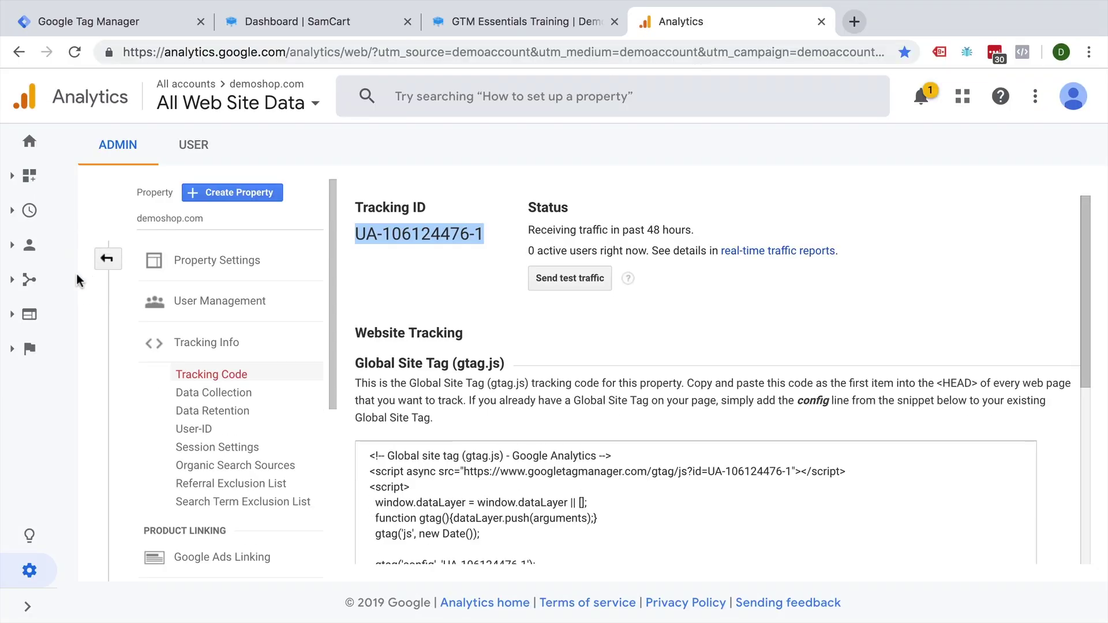
pyautogui.click(30, 210)
pyautogui.click(82, 385)
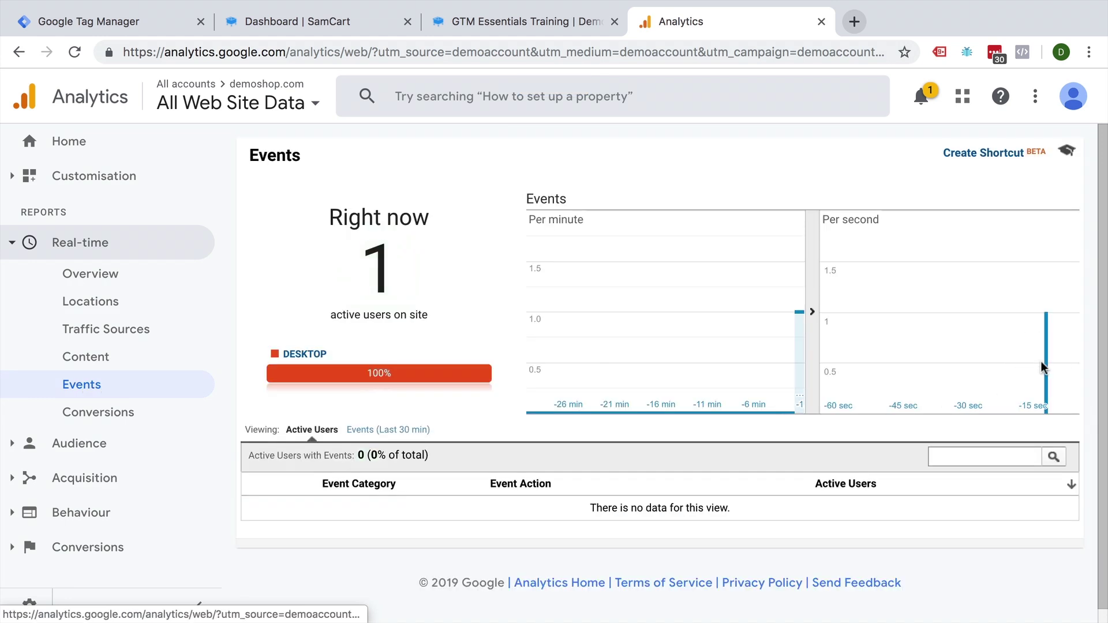
pyautogui.click(388, 429)
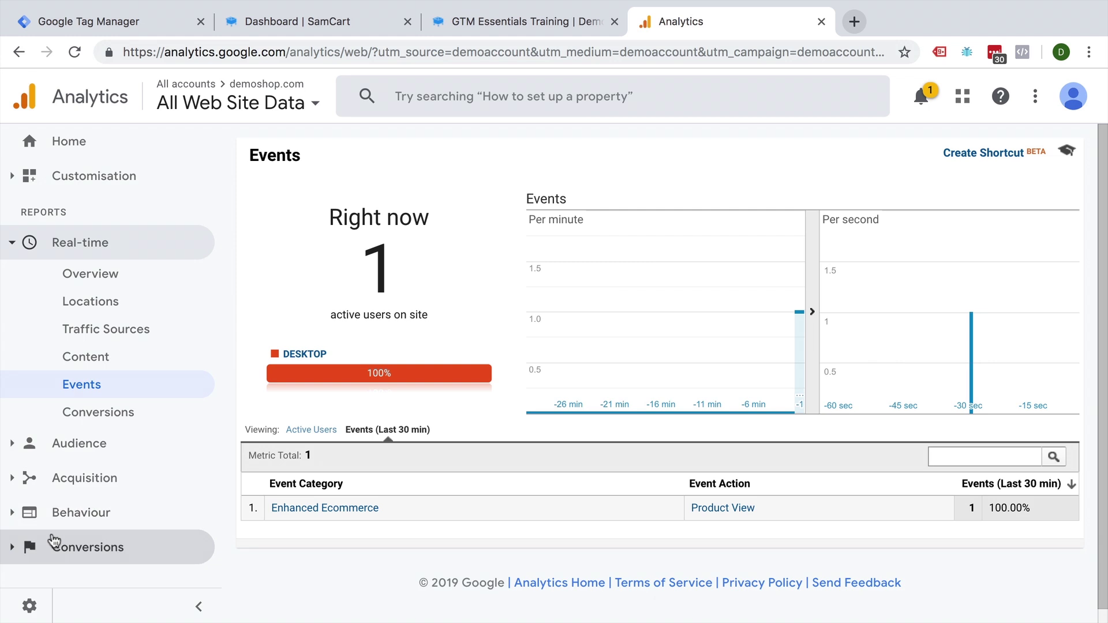
# - Bring up the Conversions > E-commerce > Sales Performance report
pyautogui.click(27, 548)
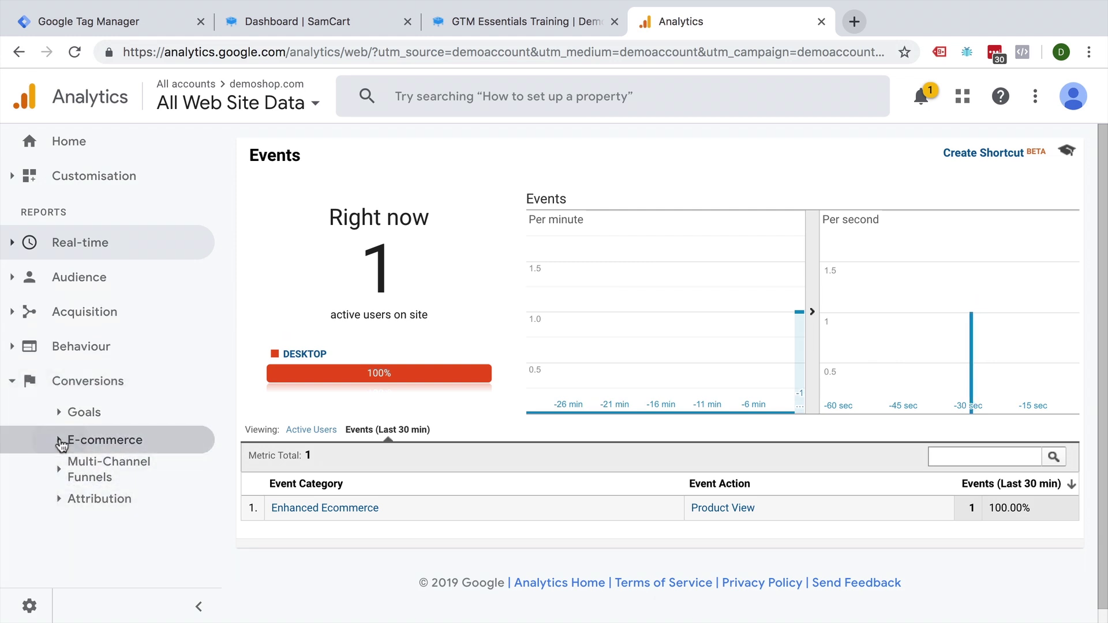
pyautogui.click(62, 443)
pyautogui.scroll(-3, 62, 450)
pyautogui.click(111, 468)
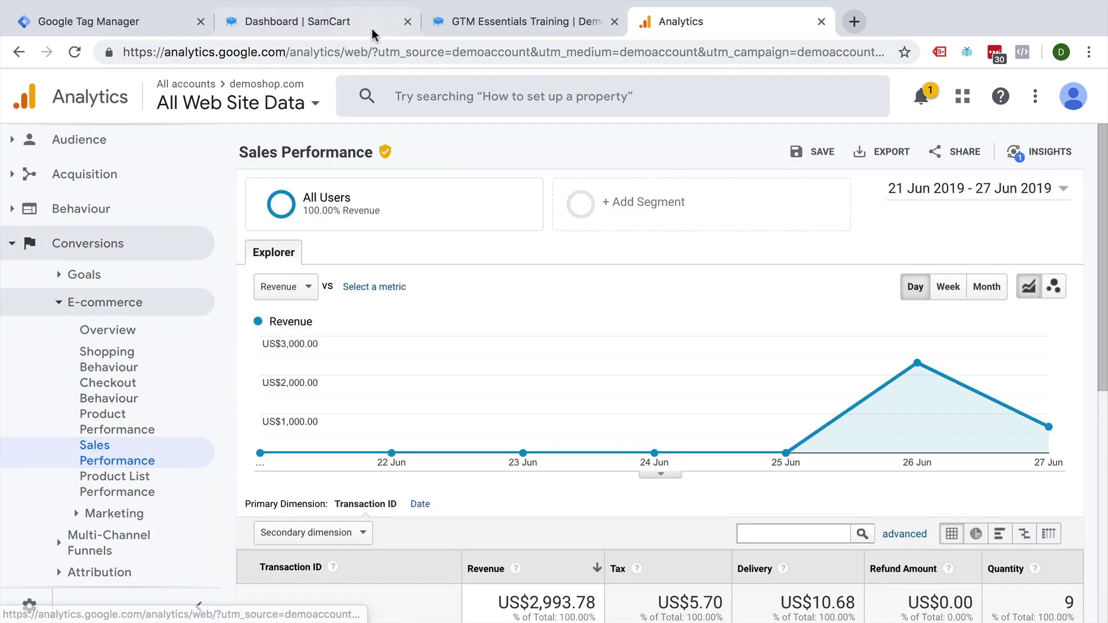
# - Return to the checkout page and close DevTools and the Tag Manager debug panel
pyautogui.click(297, 21)
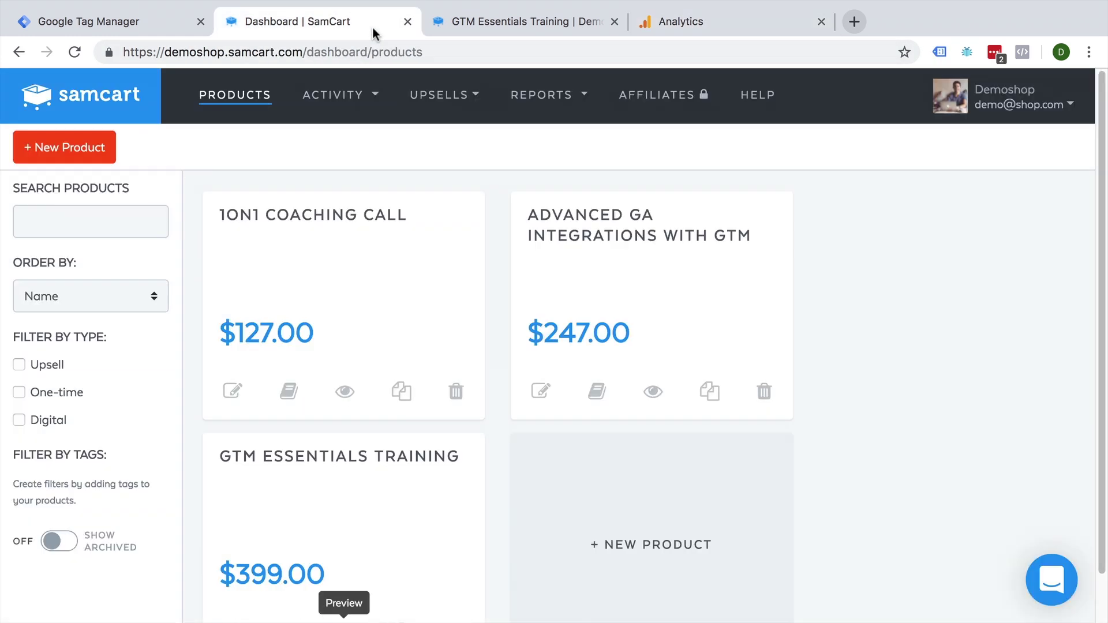
pyautogui.click(470, 23)
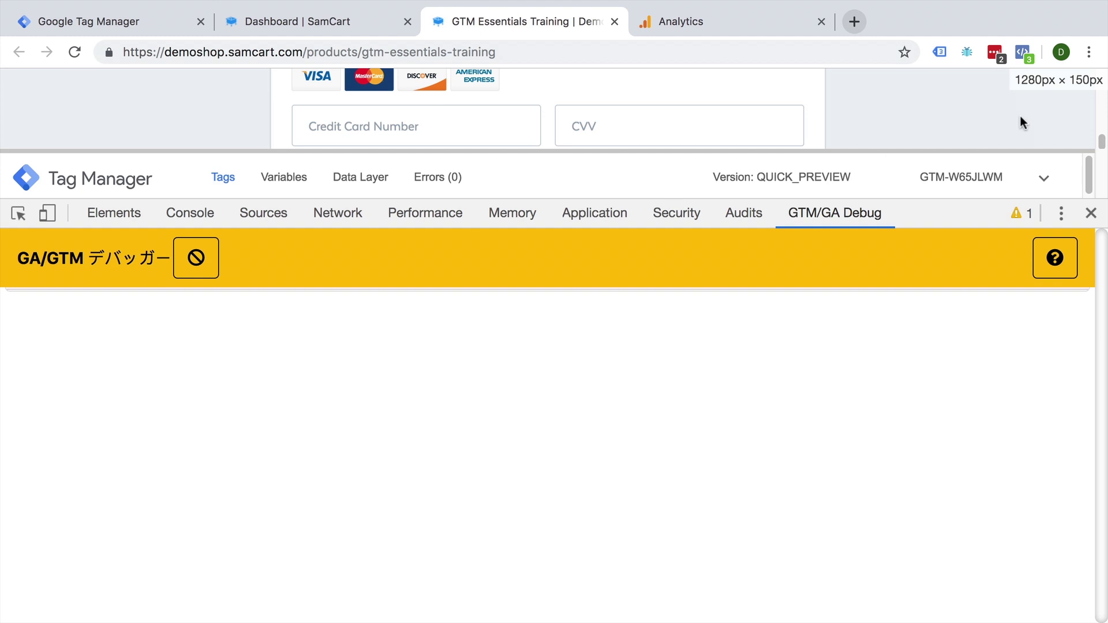
pyautogui.click(1090, 213)
pyautogui.scroll(10, 906, 292)
pyautogui.scroll(10, 906, 292)
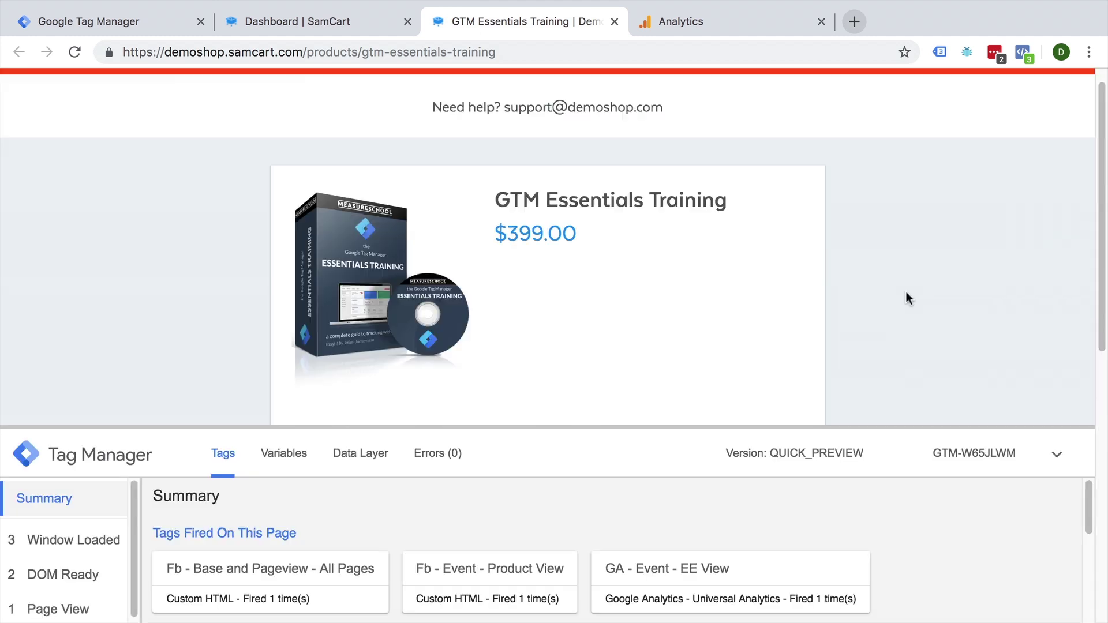
pyautogui.scroll(1, 907, 292)
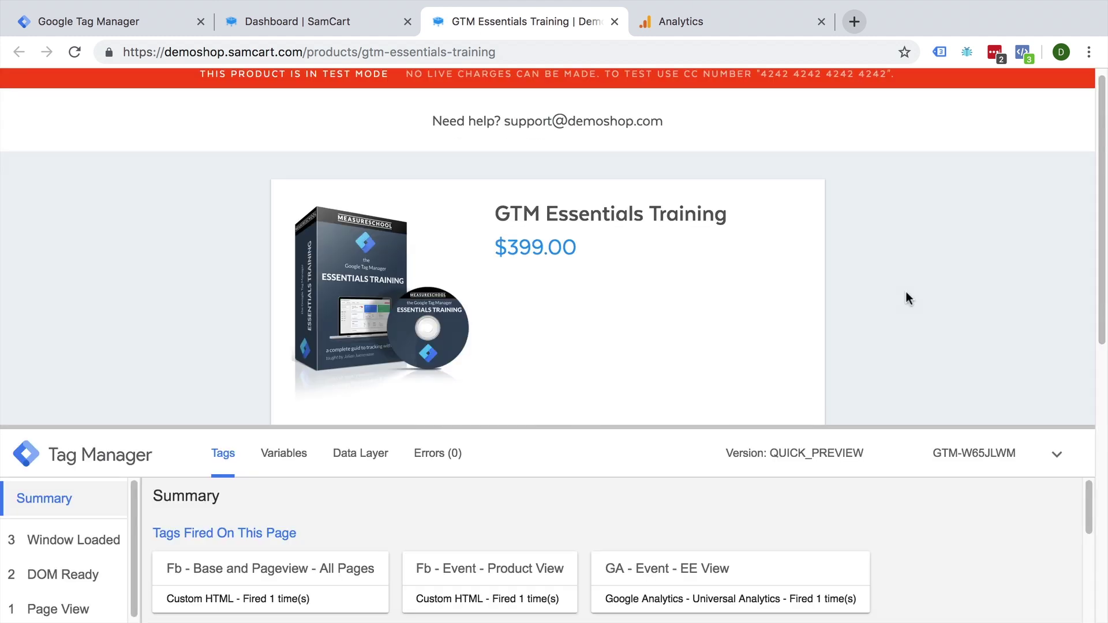
pyautogui.scroll(-5, 907, 291)
pyautogui.scroll(-3, 907, 292)
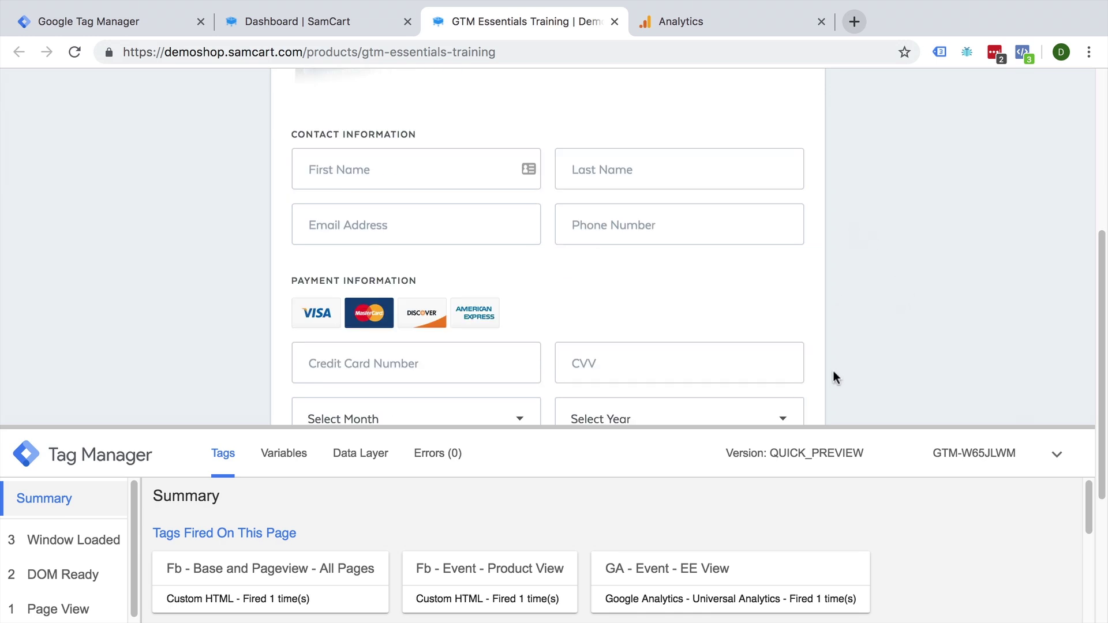
pyautogui.click(1057, 455)
pyautogui.scroll(5, 957, 451)
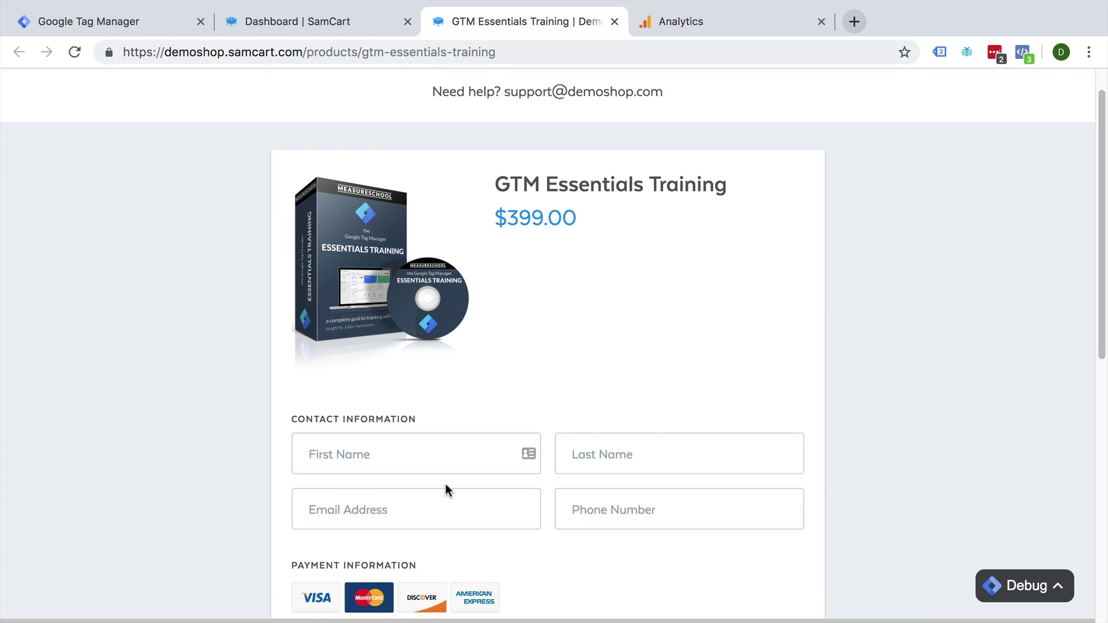
# - Autofill test contact and card details, add the 1on1 coaching call bump and place the $526.00 order
pyautogui.click(415, 454)
pyautogui.click(346, 502)
pyautogui.scroll(-1, 607, 476)
pyautogui.scroll(-1, 606, 476)
pyautogui.click(359, 457)
pyautogui.click(389, 511)
pyautogui.click(652, 446)
pyautogui.write('233')
pyautogui.scroll(-3, 651, 457)
pyautogui.click(488, 372)
pyautogui.scroll(-3, 535, 467)
pyautogui.click(606, 512)
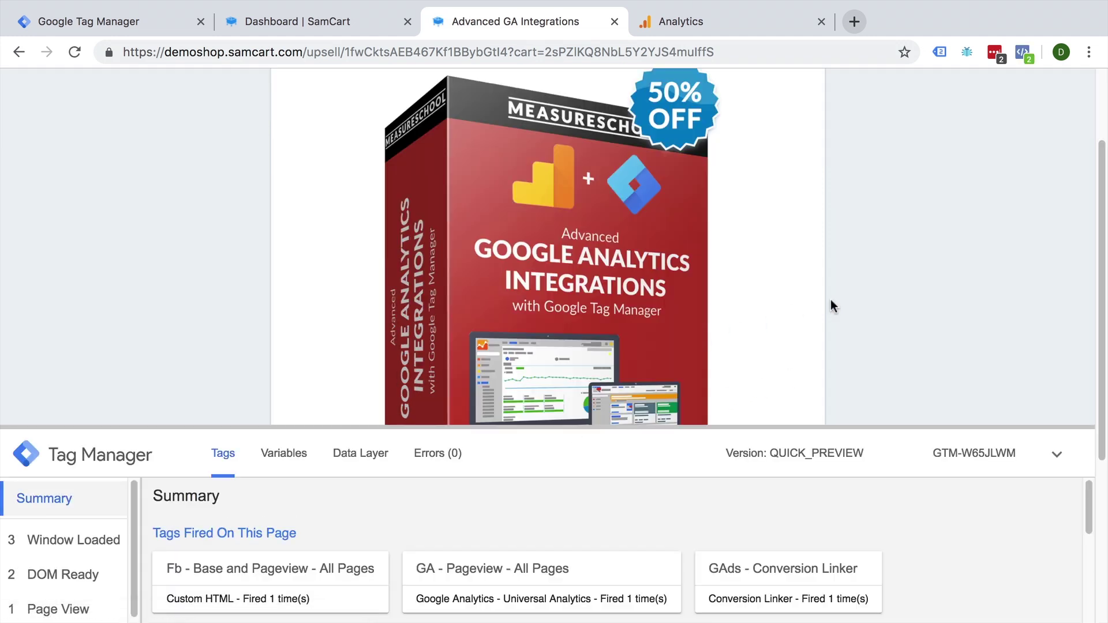
pyautogui.scroll(-3, 830, 299)
pyautogui.scroll(-2, 830, 303)
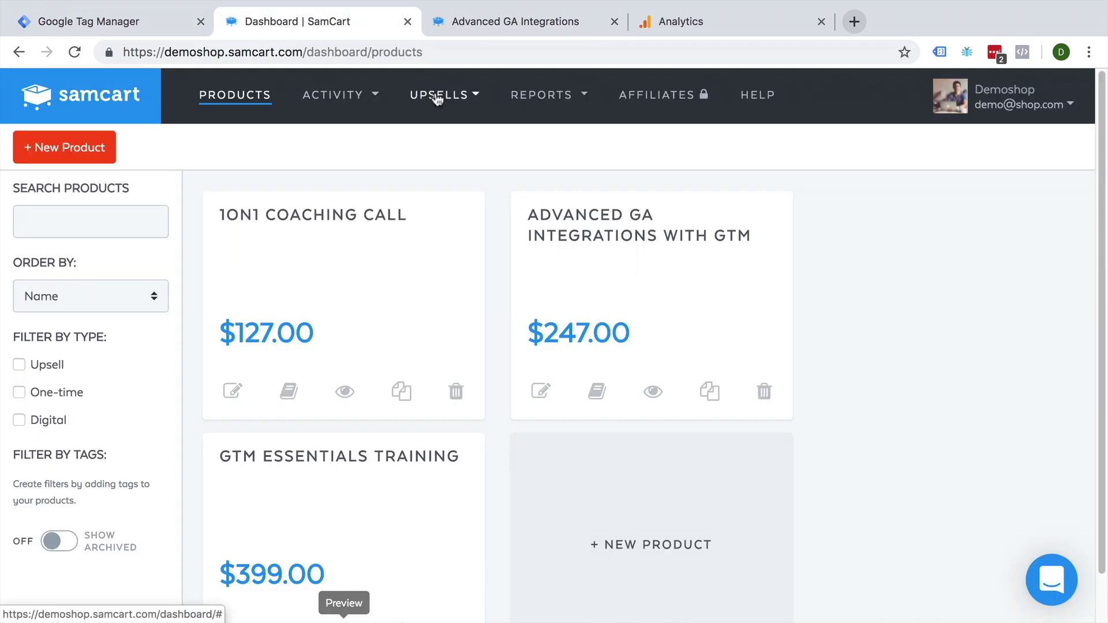
# - Review SamCart's Upsells list and Funnels list
pyautogui.click(439, 94)
pyautogui.click(445, 139)
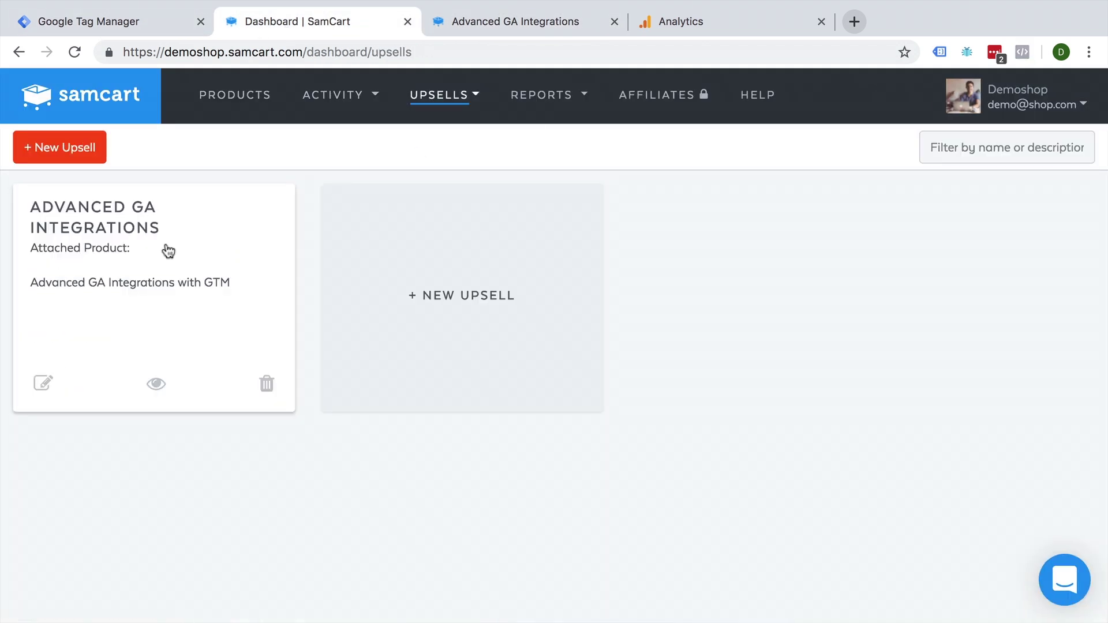
pyautogui.click(439, 95)
pyautogui.click(445, 170)
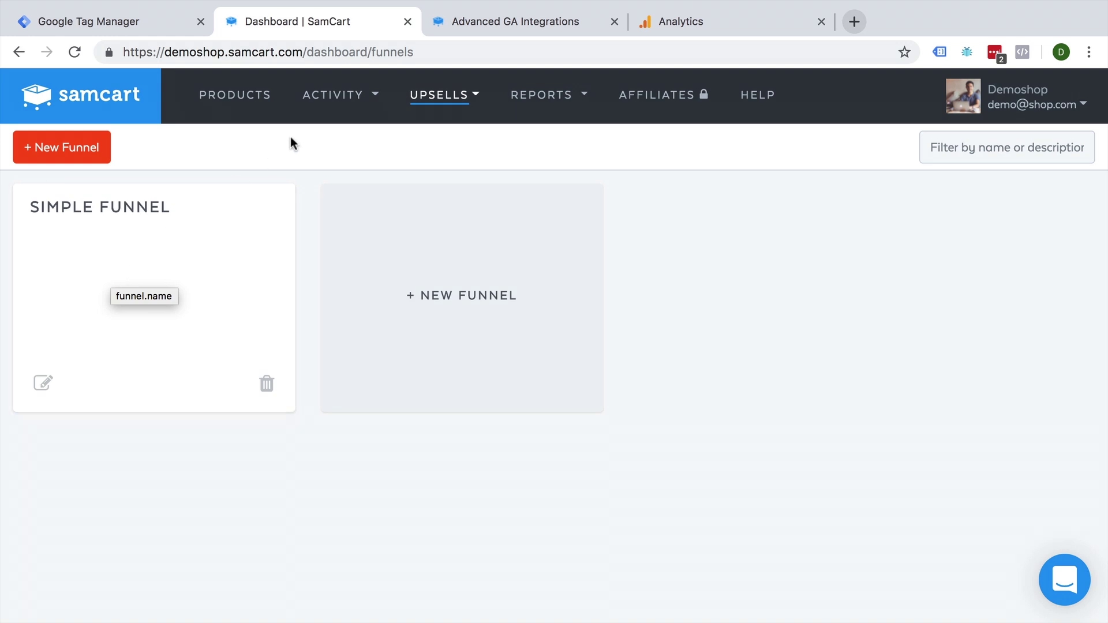
# - On the Advanced GA Integrations upsell page, run 'product' in the console, which reports it undefined
pyautogui.click(489, 21)
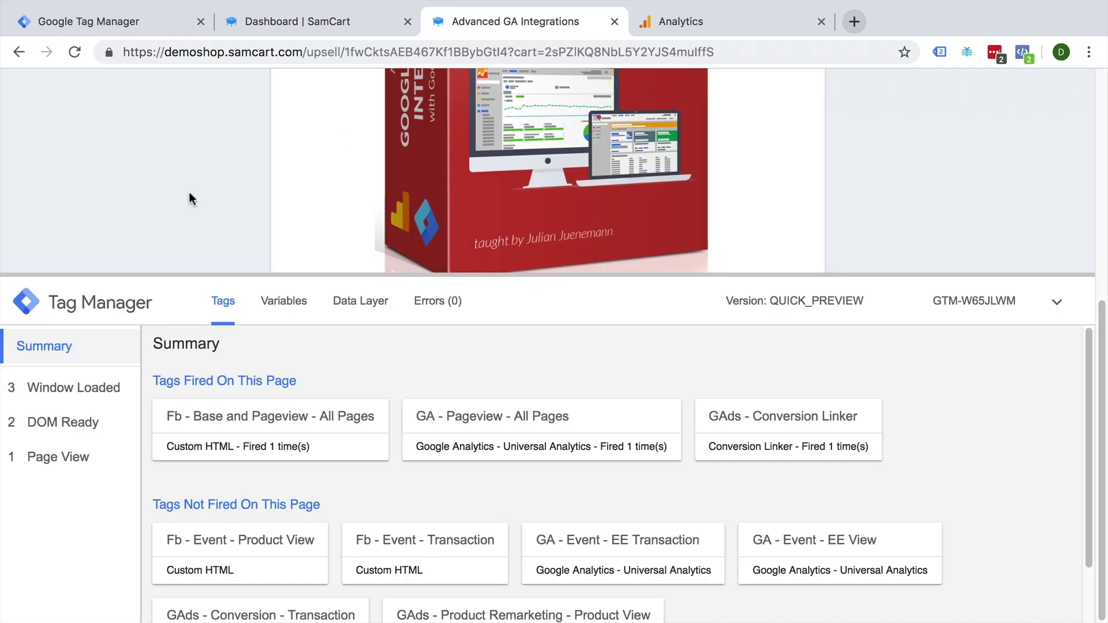
pyautogui.hotkey('ctrl', 'shift', 'j')
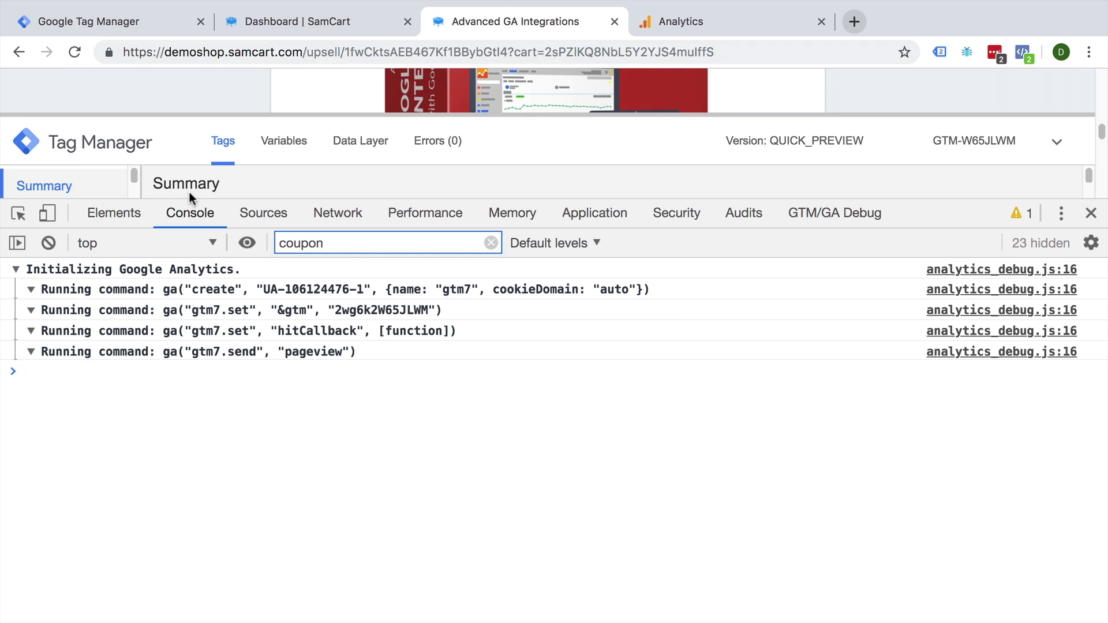
pyautogui.write('product')
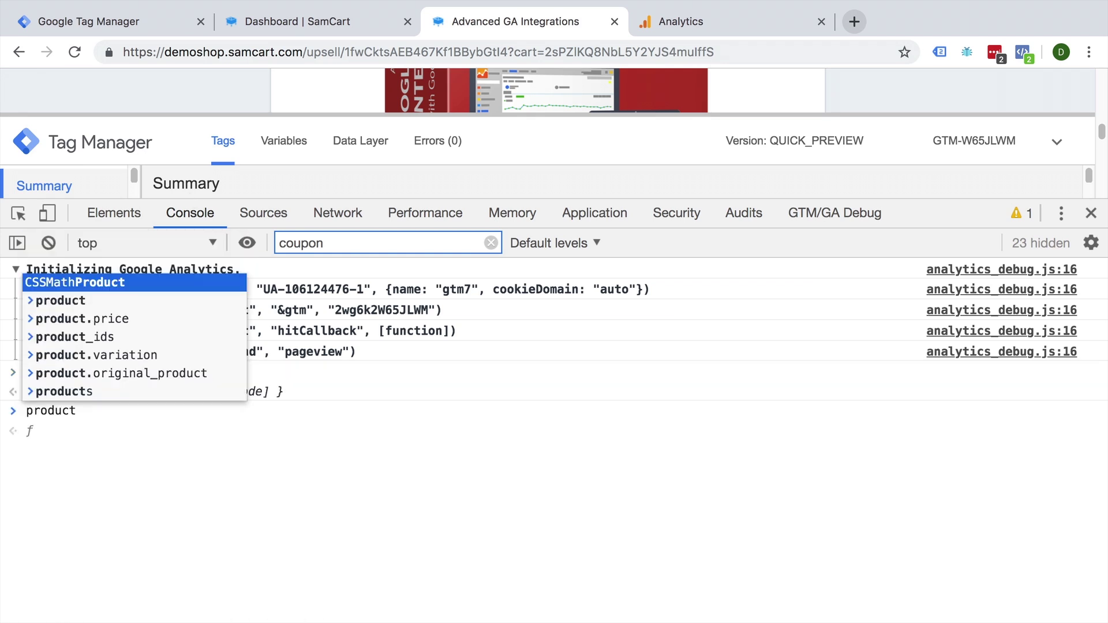
pyautogui.press('Return')
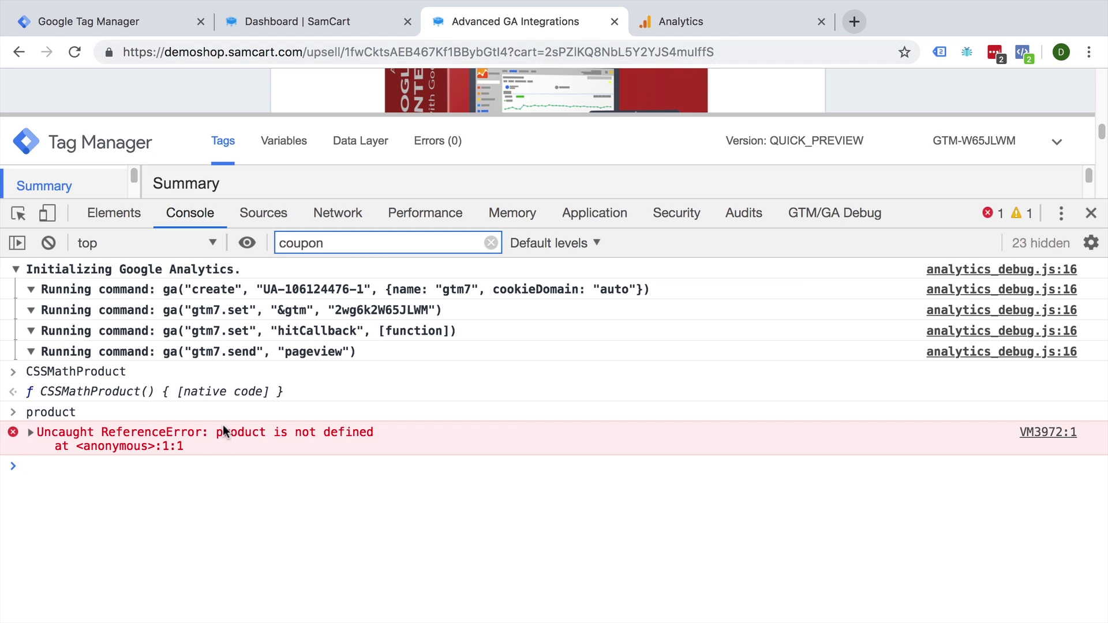
pyautogui.click(1089, 214)
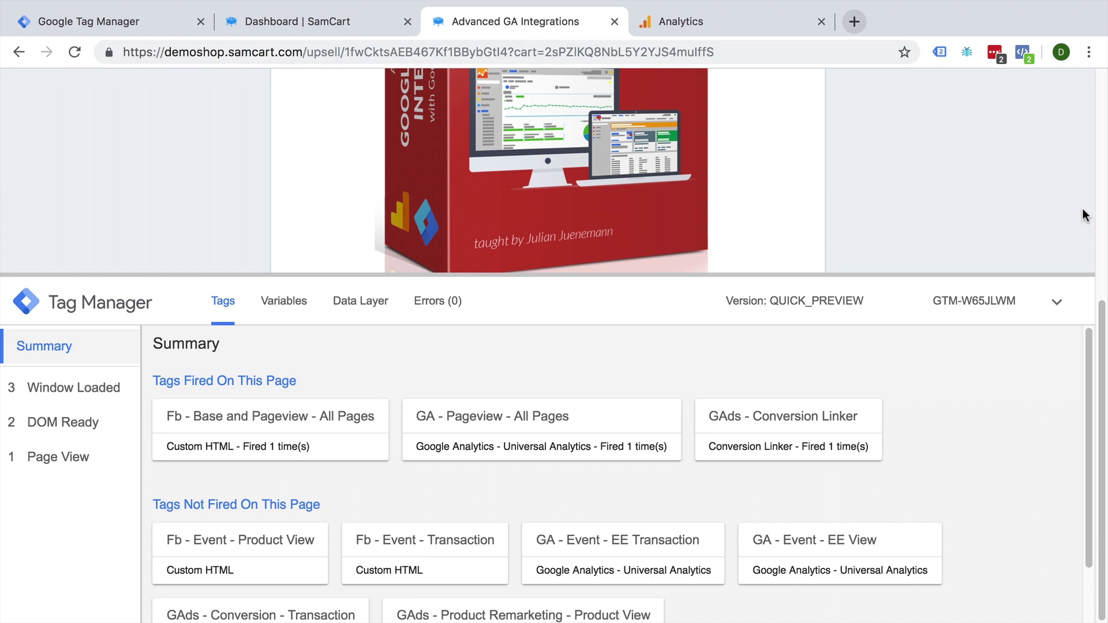
pyautogui.click(296, 21)
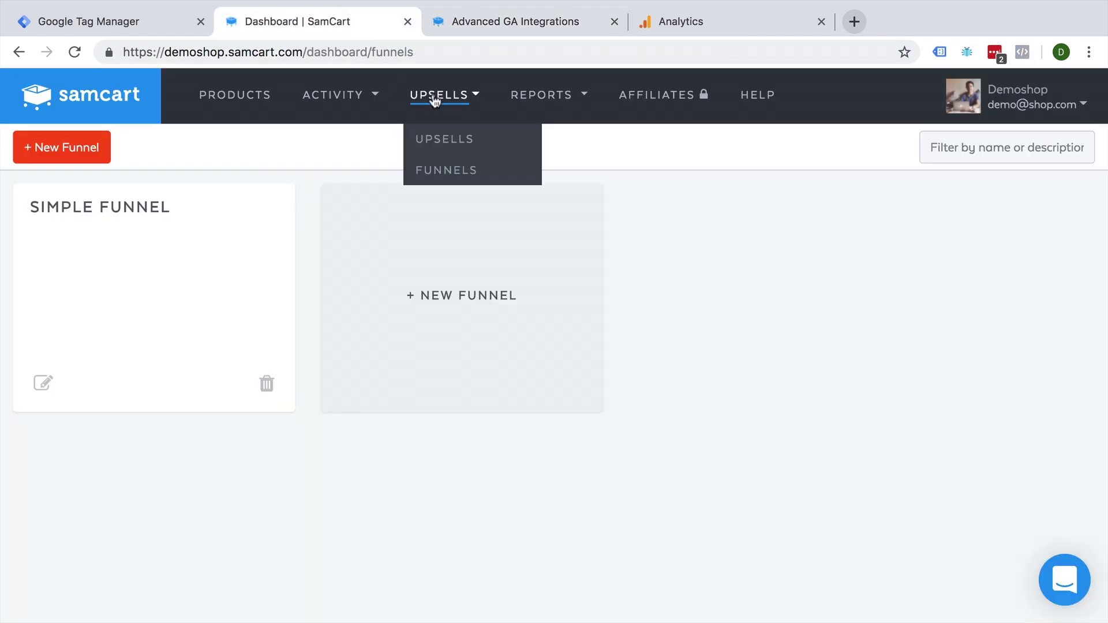
pyautogui.click(418, 140)
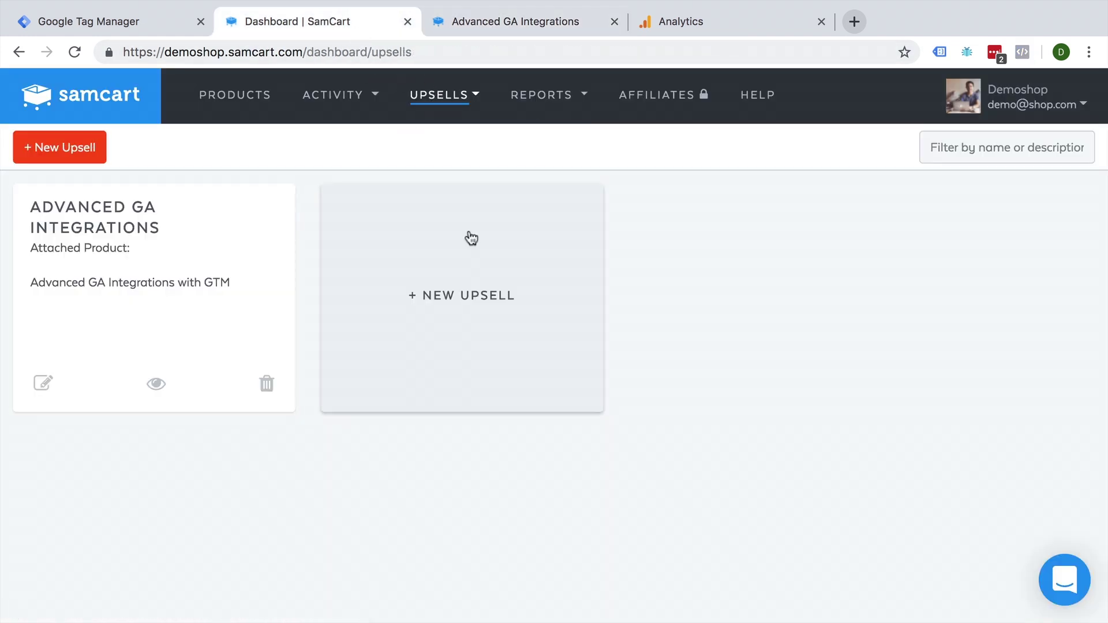
pyautogui.click(145, 386)
pyautogui.scroll(-1, 795, 377)
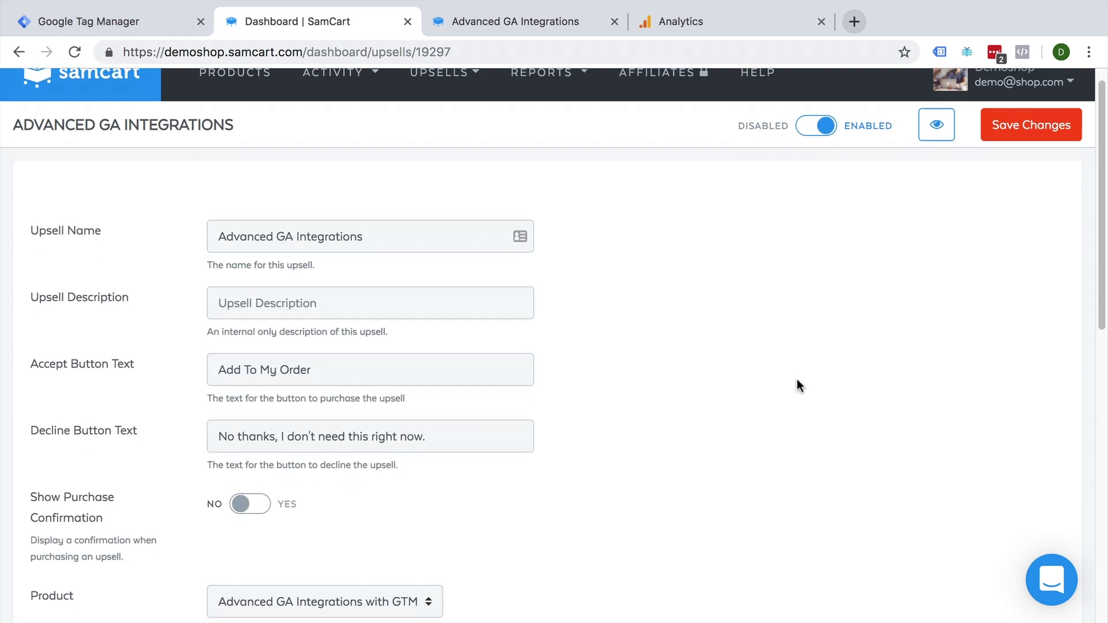
pyautogui.scroll(-4, 797, 377)
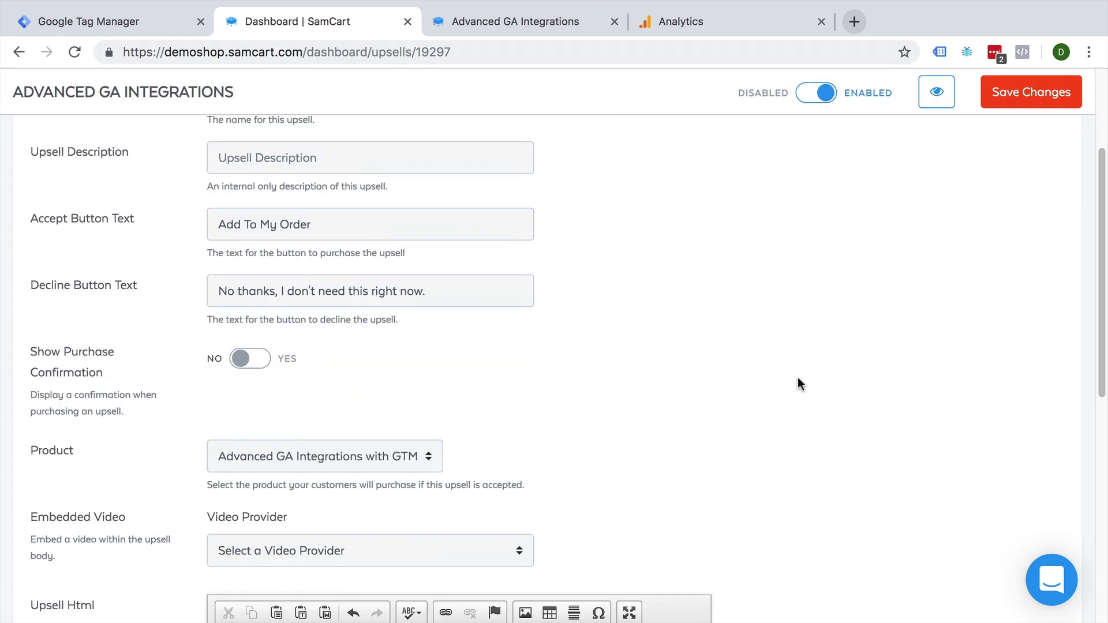
pyautogui.scroll(-5, 798, 376)
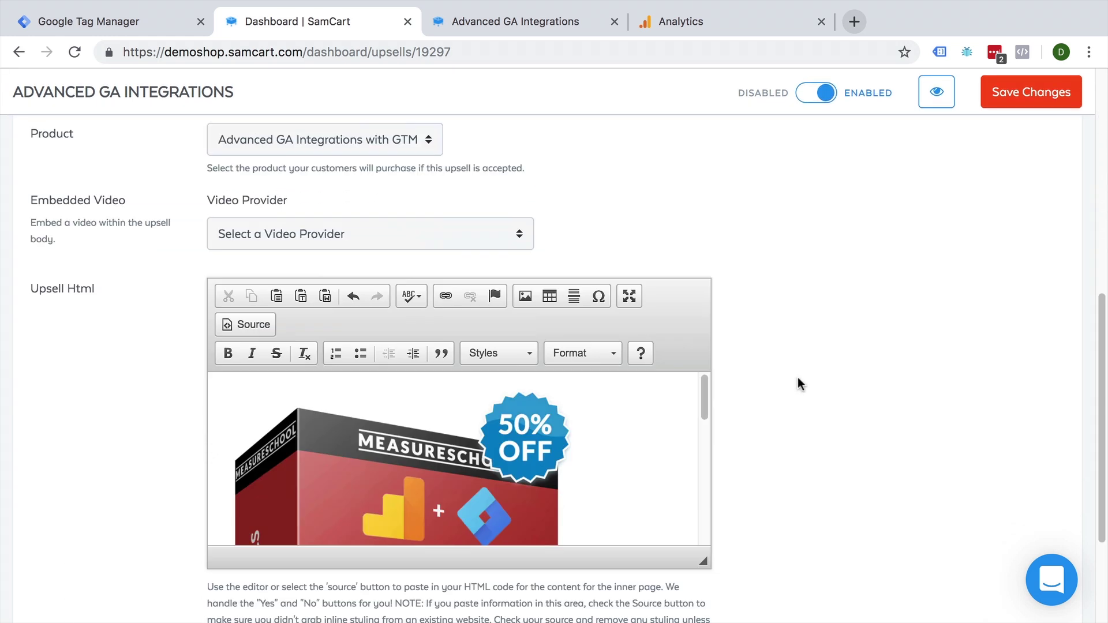
pyautogui.scroll(2, 799, 382)
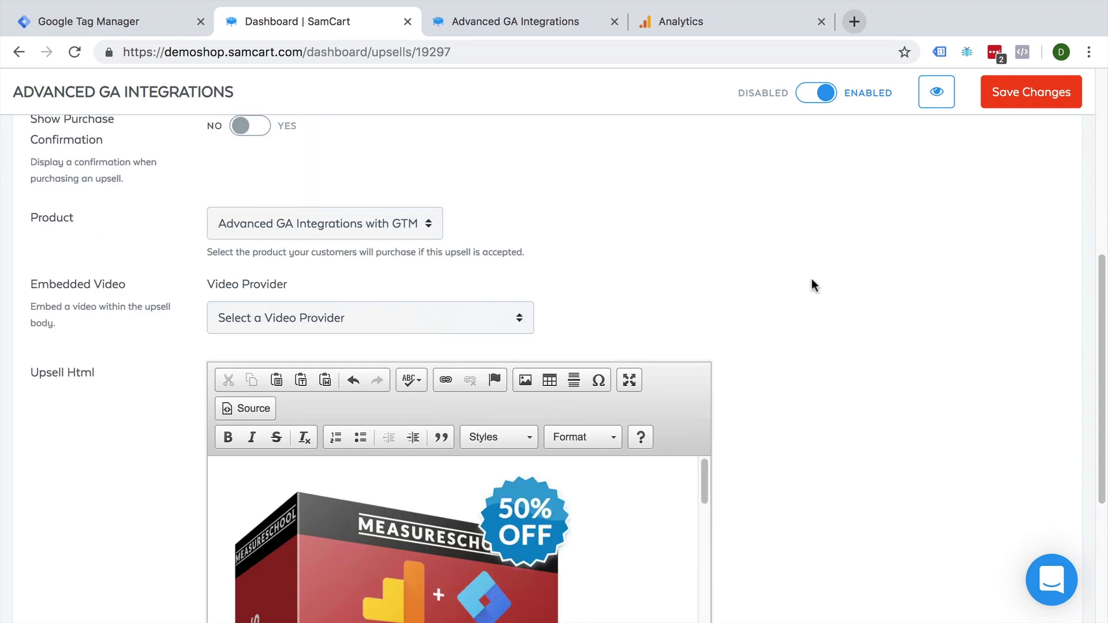
pyautogui.scroll(-5, 811, 278)
pyautogui.scroll(-1, 654, 343)
pyautogui.scroll(-3, 654, 342)
pyautogui.scroll(-2, 655, 343)
pyautogui.scroll(-1, 872, 359)
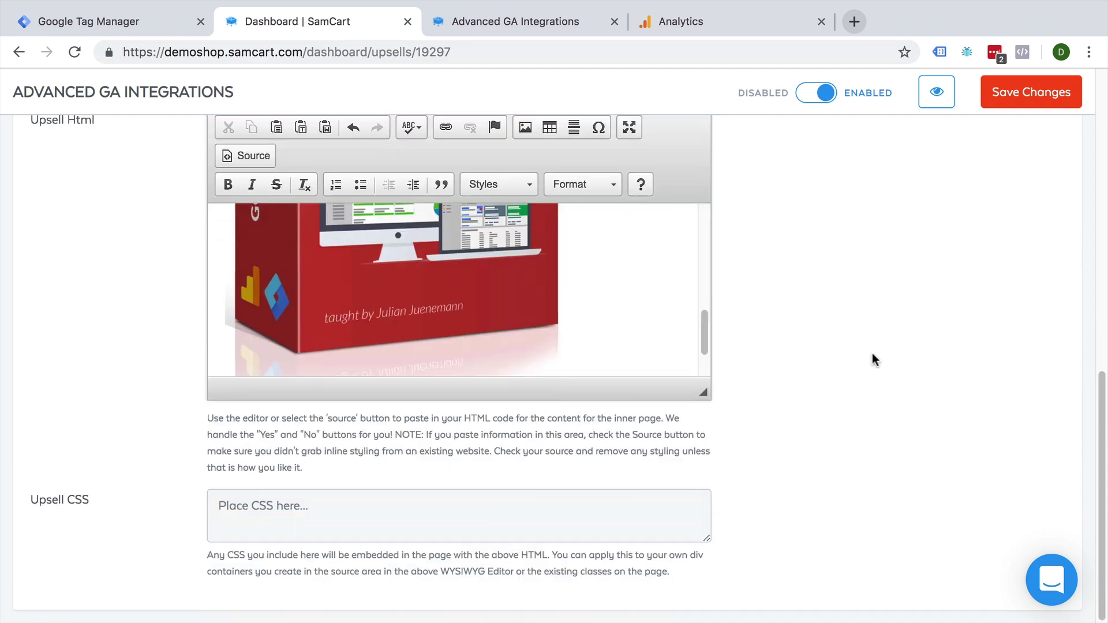
pyautogui.scroll(3, 872, 359)
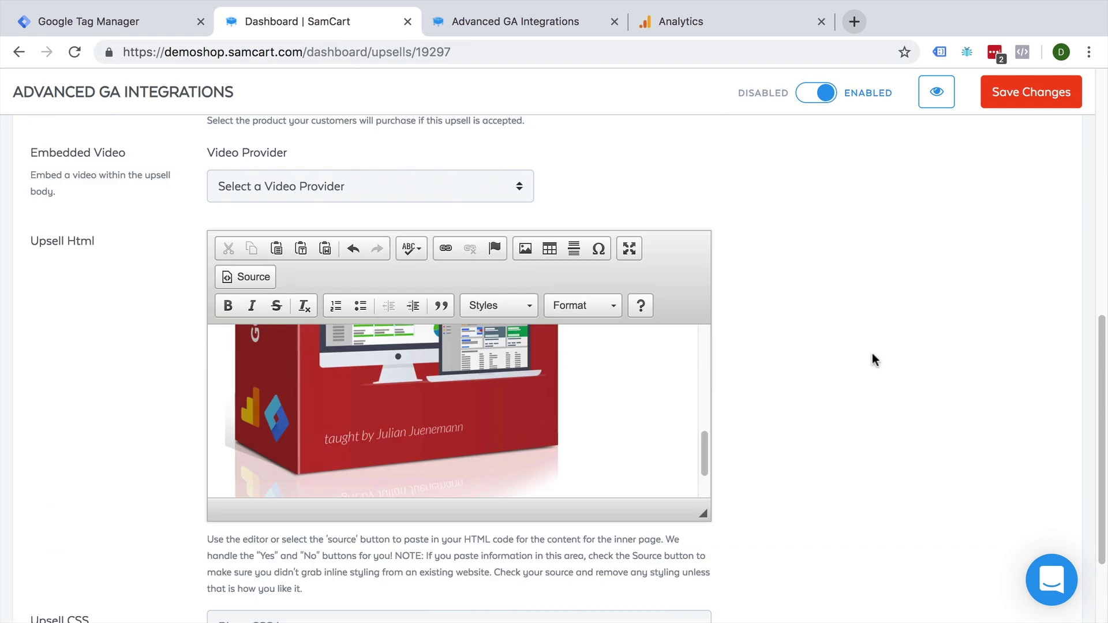
pyautogui.scroll(2, 538, 360)
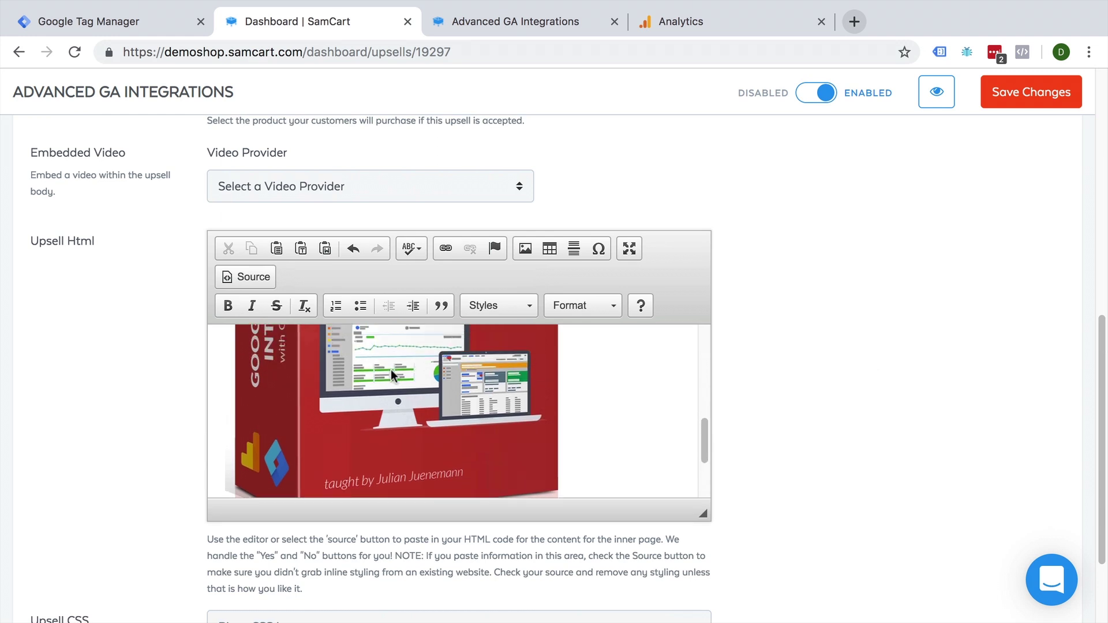
pyautogui.moveTo(703, 514); pyautogui.dragTo(706, 606)
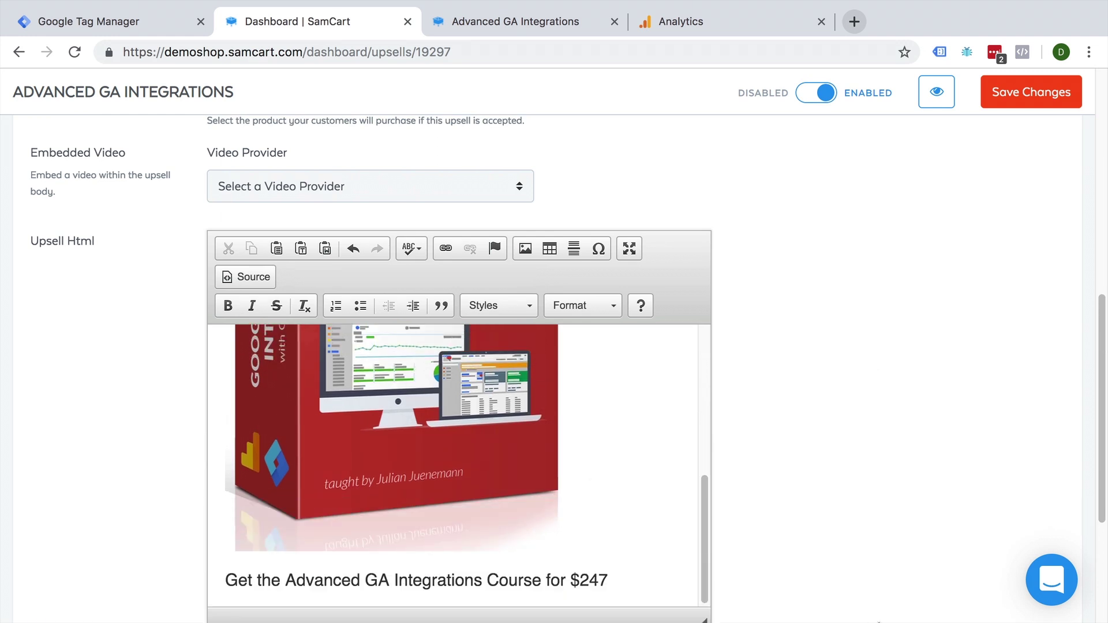
pyautogui.scroll(-3, 706, 407)
pyautogui.scroll(2, 726, 522)
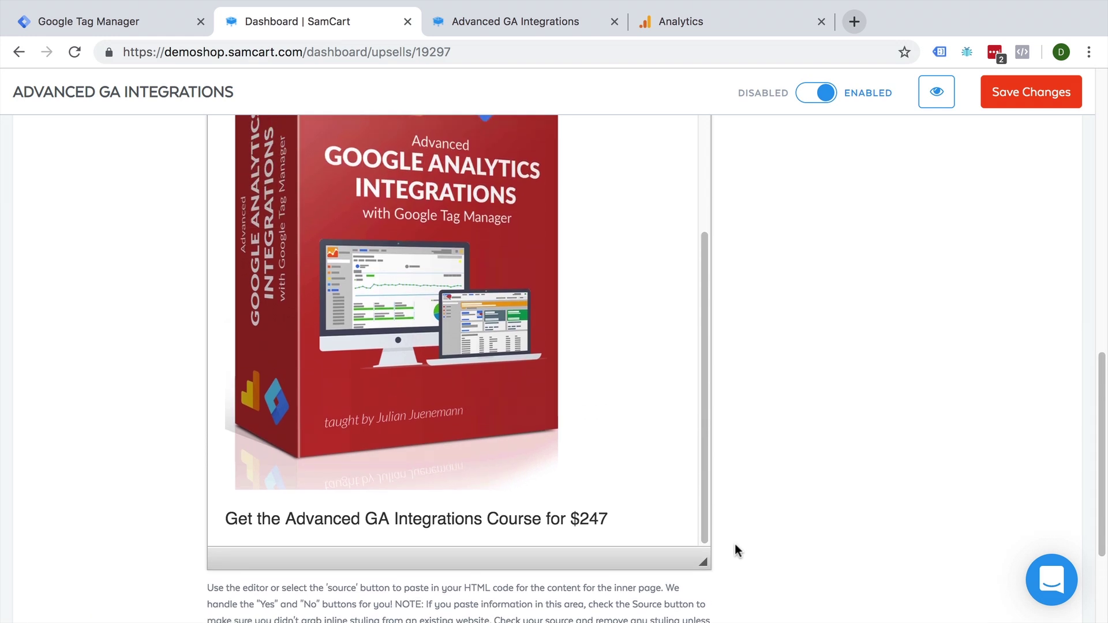
pyautogui.scroll(3, 740, 541)
pyautogui.scroll(3, 603, 504)
pyautogui.scroll(2, 603, 504)
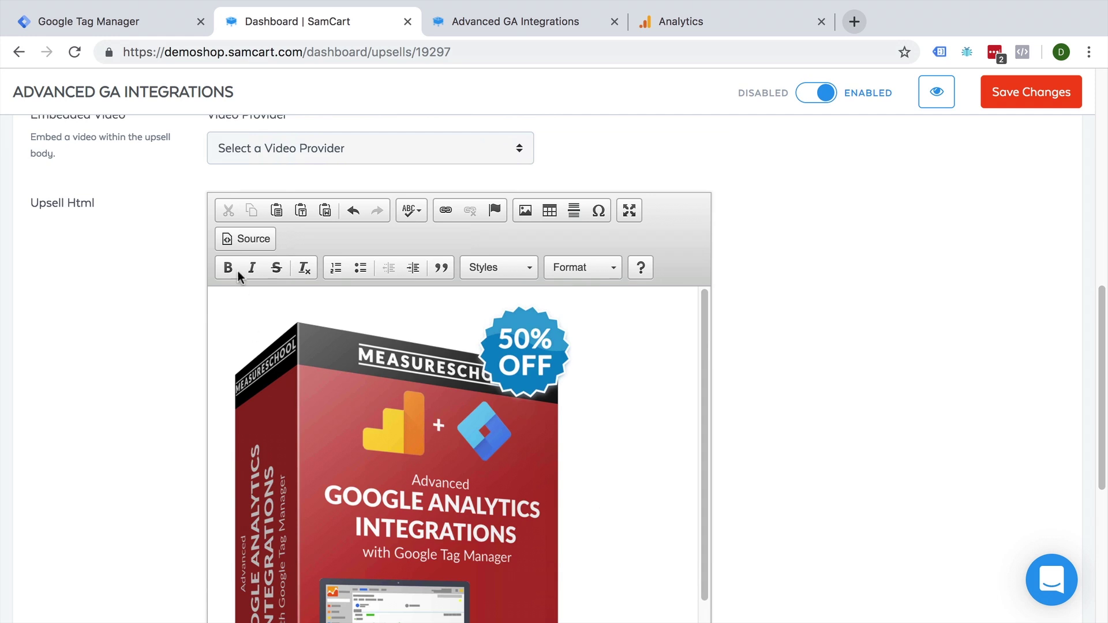
# - Paste the dataLayer upsell script into the Upsell Html source after the heading and save changes
pyautogui.click(241, 242)
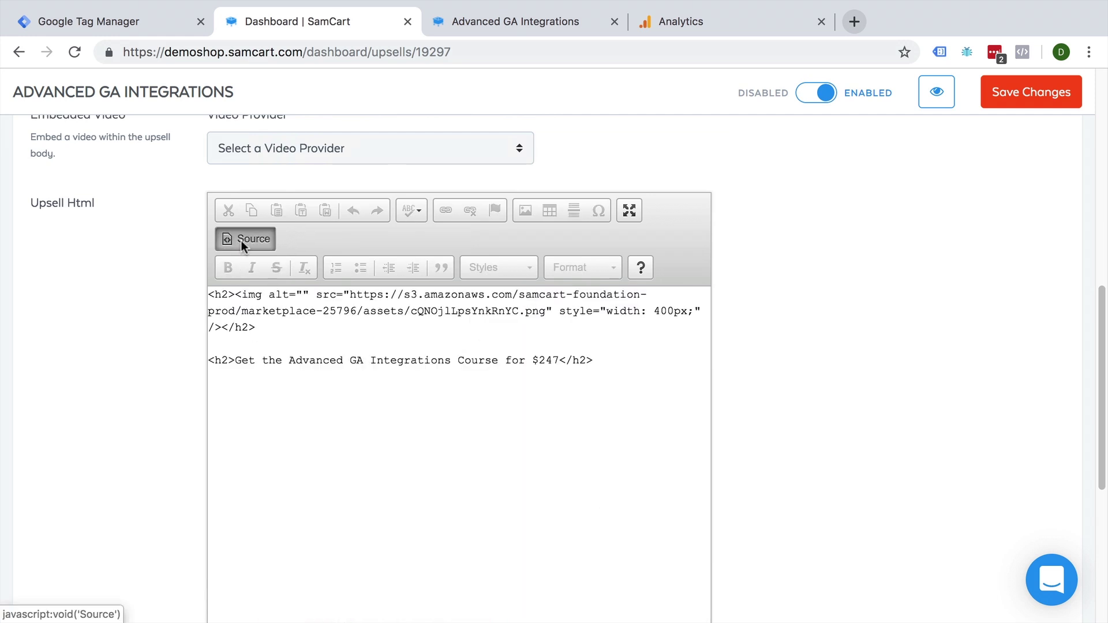
pyautogui.click(278, 374)
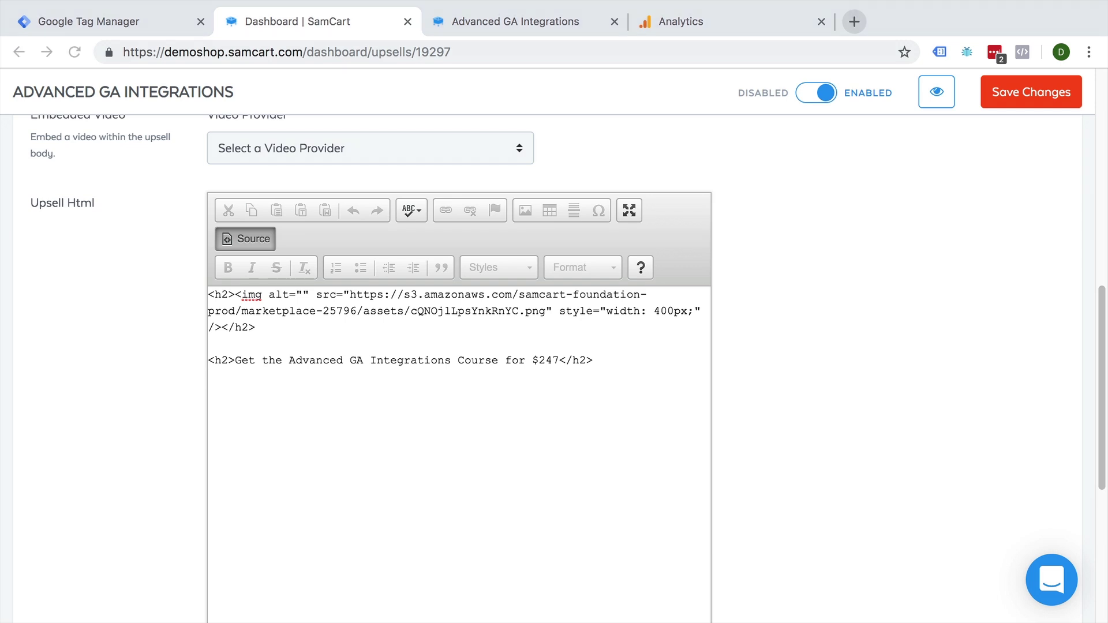
pyautogui.press('Return')
pyautogui.write("<script> var samcart_product = {         'name': '**PRODUCTNAME**',         'id': '**PRODUCTID**',         'price': '**PRODUCTPRICE**',         'category': 'Upsell',         'list': 'Upsell'        } var dataLayer  = window.dataLayer || []; dataLayer.push({   'event': 'upsell',   'ecommerce': {   'impressions': [samcart_product],     'detail': {         'actionField': {'list': 'Upsell'},         'products': [samcart_product]      }    } }); </script>")
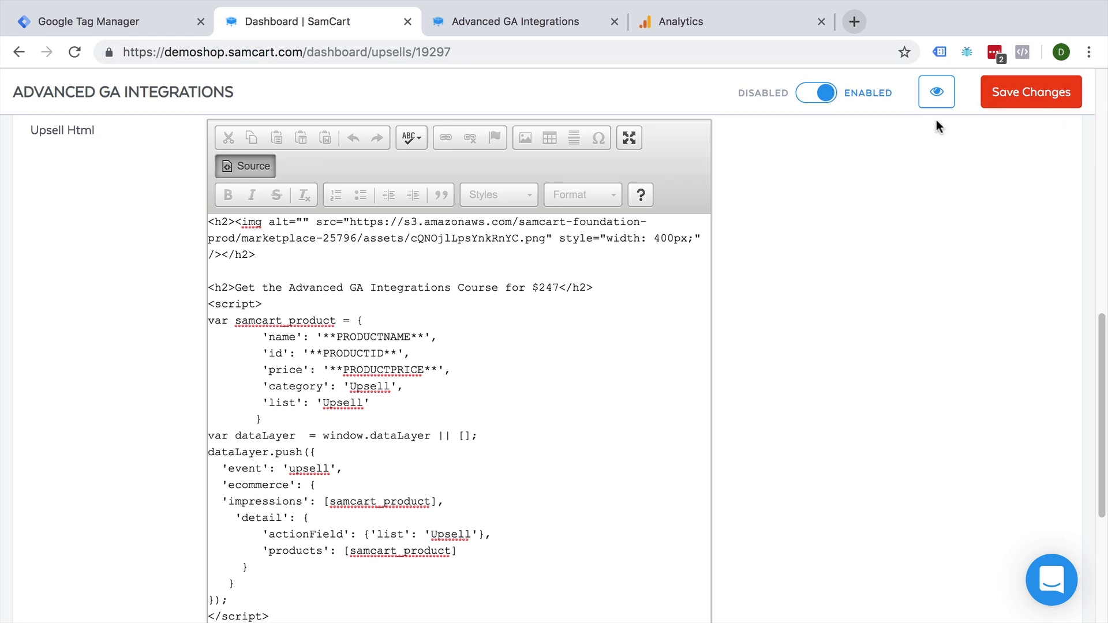
pyautogui.click(261, 169)
pyautogui.click(1030, 92)
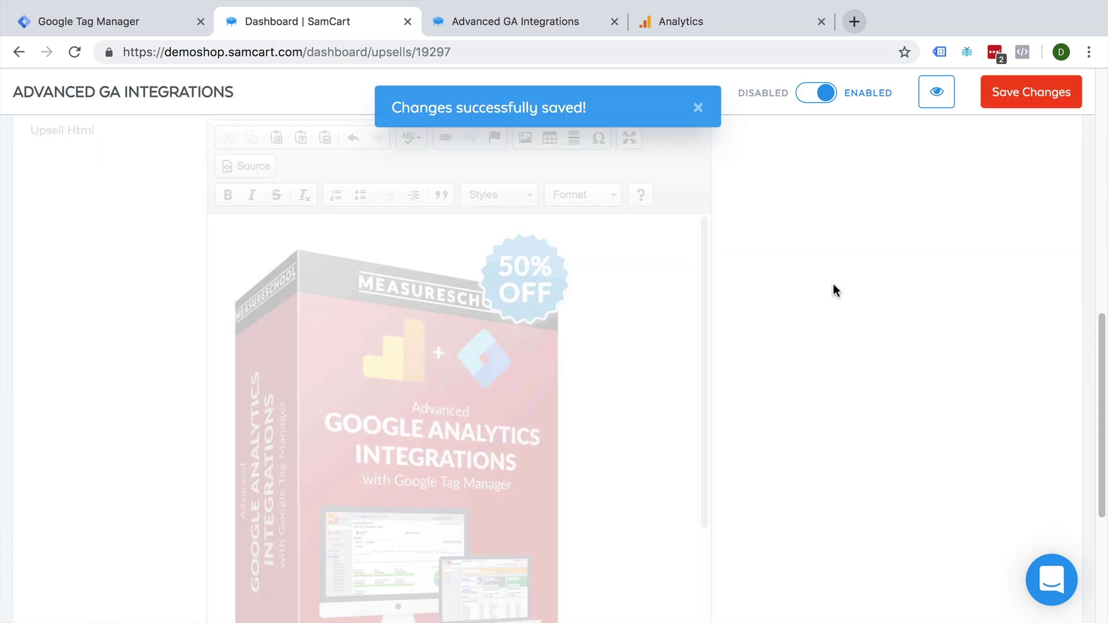
# - Reopen the source and highlight the PRODUCTNAME, PRODUCTID and PRODUCTPRICE placeholders
pyautogui.click(261, 166)
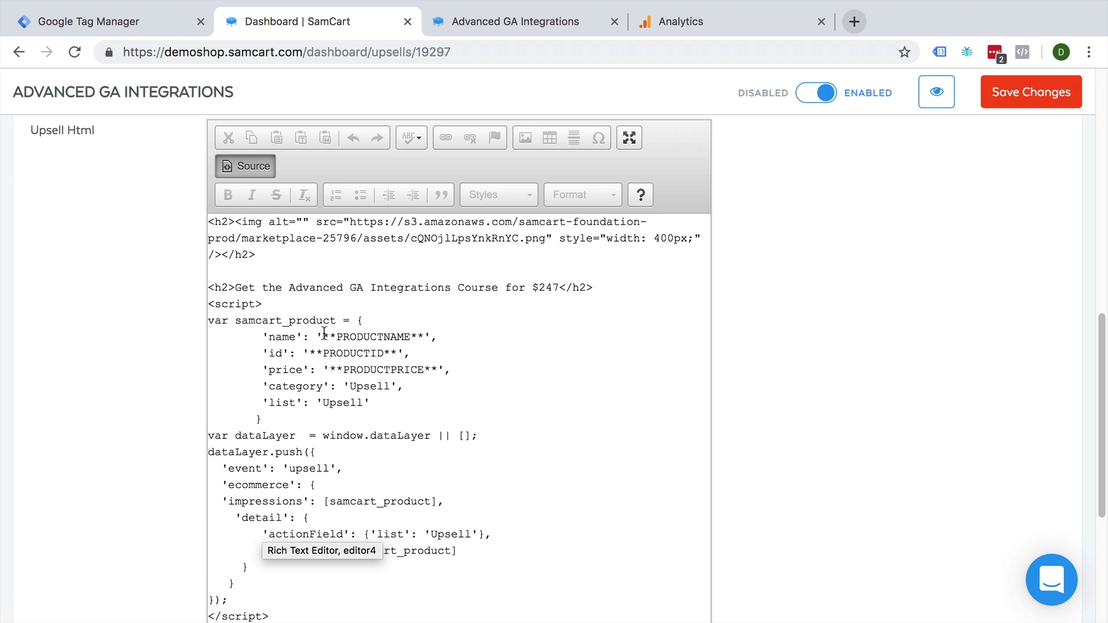
pyautogui.moveTo(323, 336); pyautogui.dragTo(415, 333)
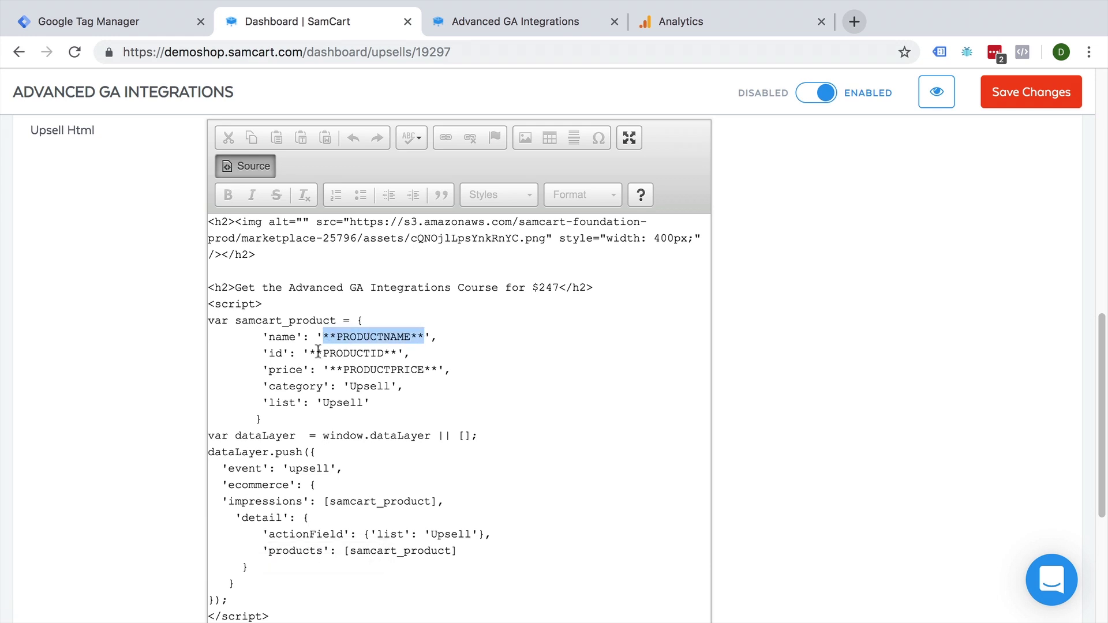
pyautogui.moveTo(312, 352); pyautogui.dragTo(393, 352)
pyautogui.moveTo(329, 369); pyautogui.dragTo(437, 368)
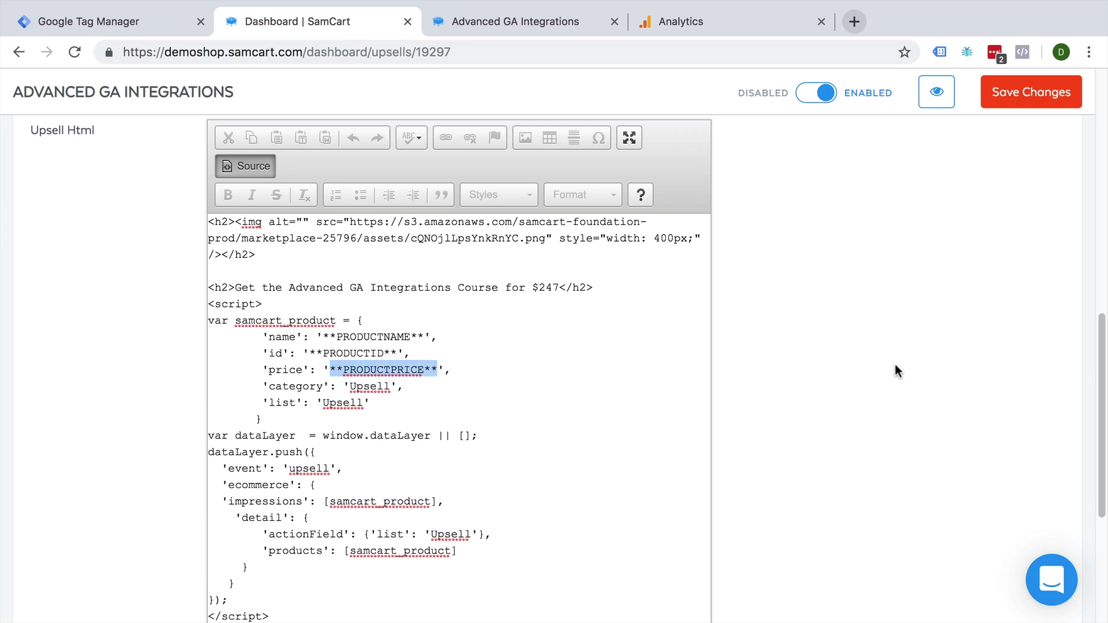
pyautogui.scroll(10, 825, 409)
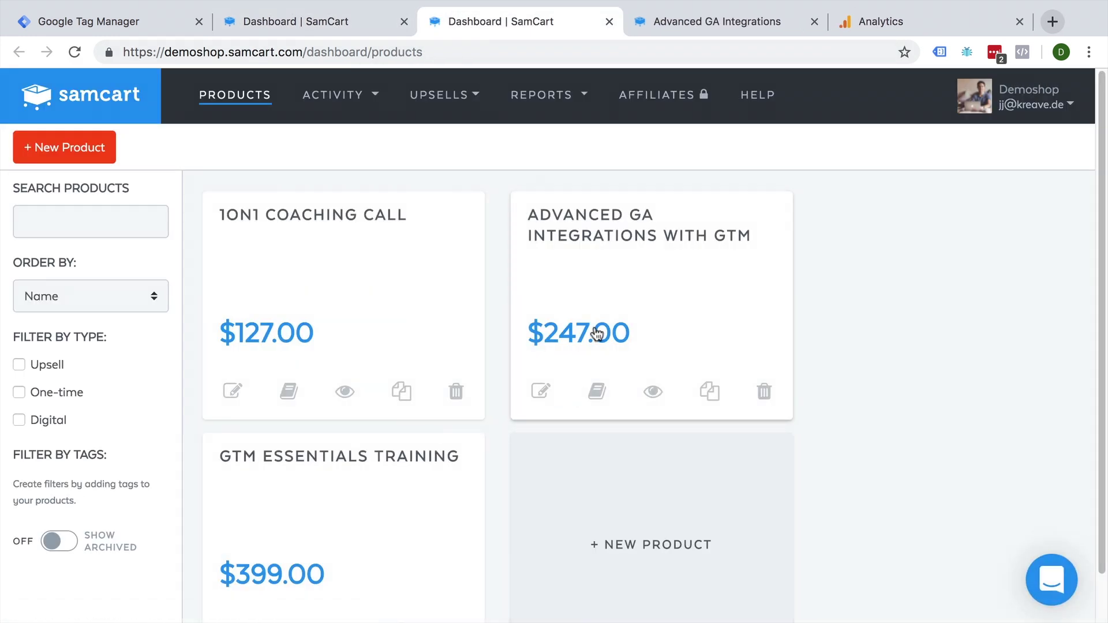
# - On the Advanced GA Integrations product page, check name and 247.00 price and copy ID 251276 from the URL
pyautogui.click(600, 304)
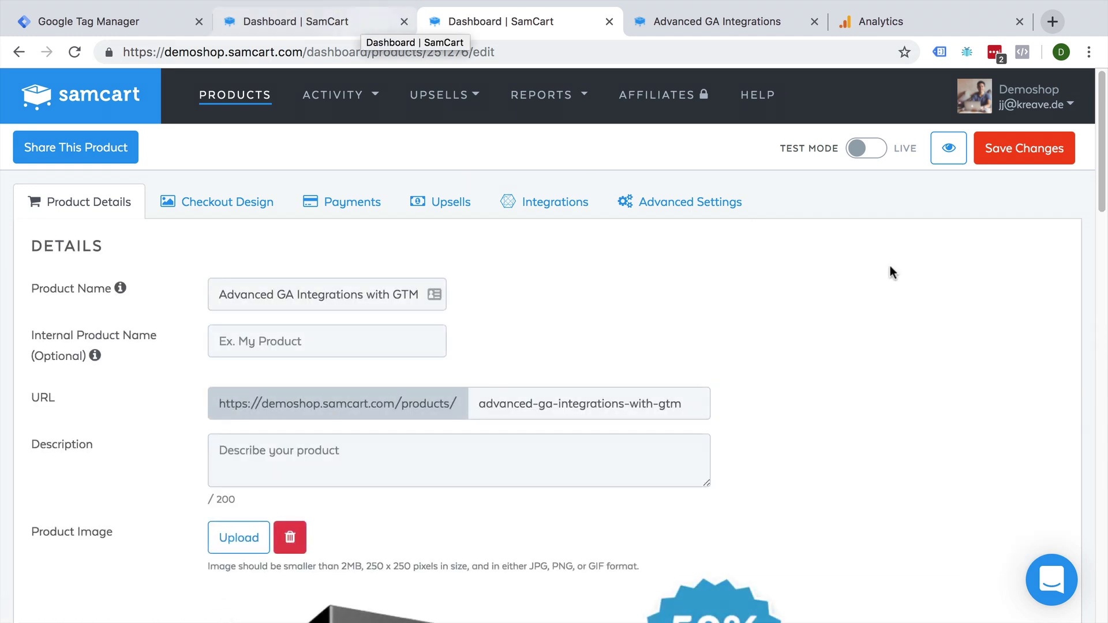
pyautogui.scroll(-1, 898, 351)
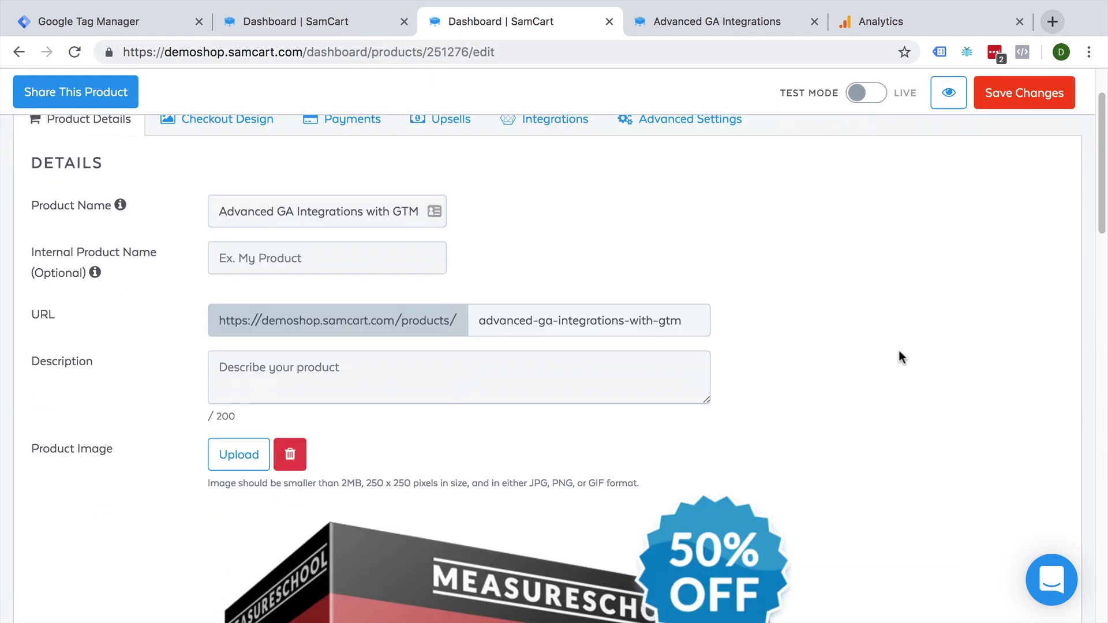
pyautogui.tripleClick(327, 212)
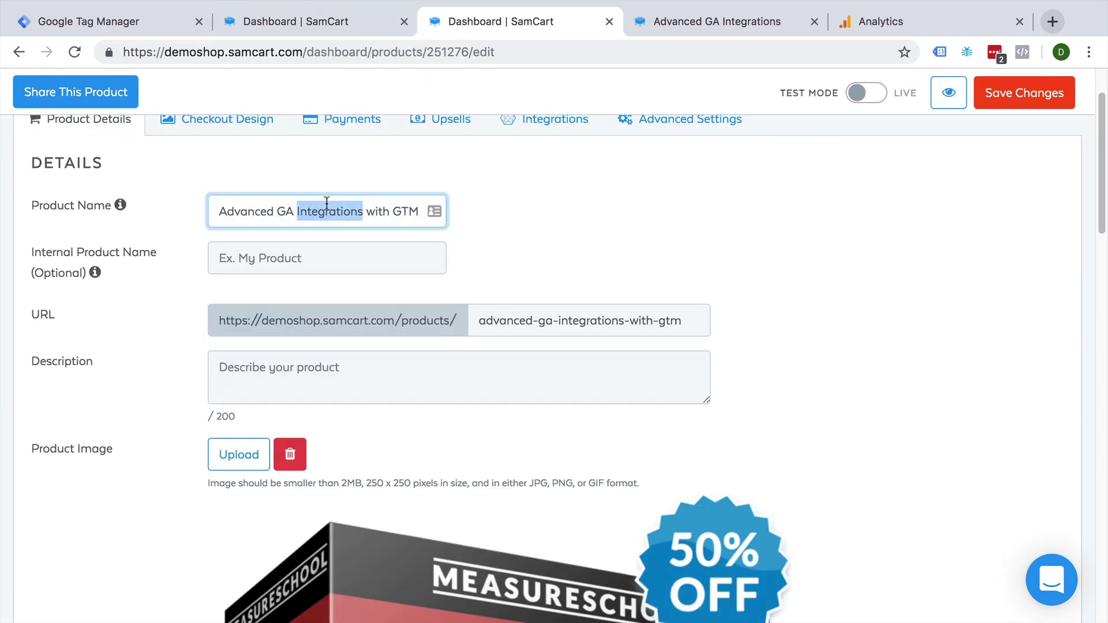
pyautogui.doubleClick(447, 53)
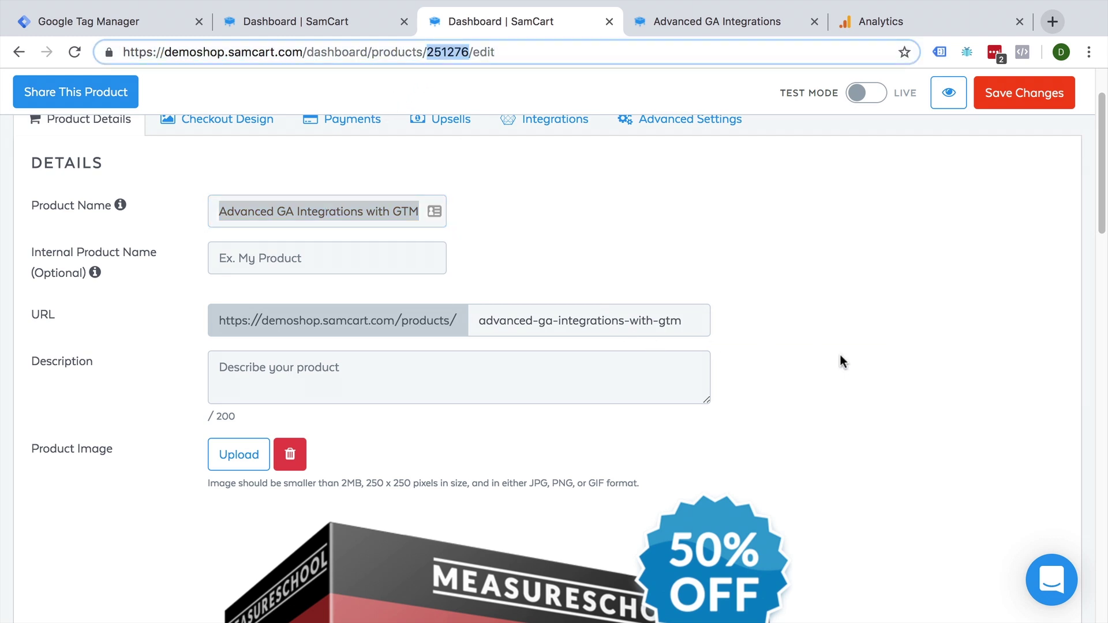
pyautogui.scroll(-5, 831, 361)
pyautogui.scroll(-5, 830, 361)
pyautogui.scroll(-5, 830, 361)
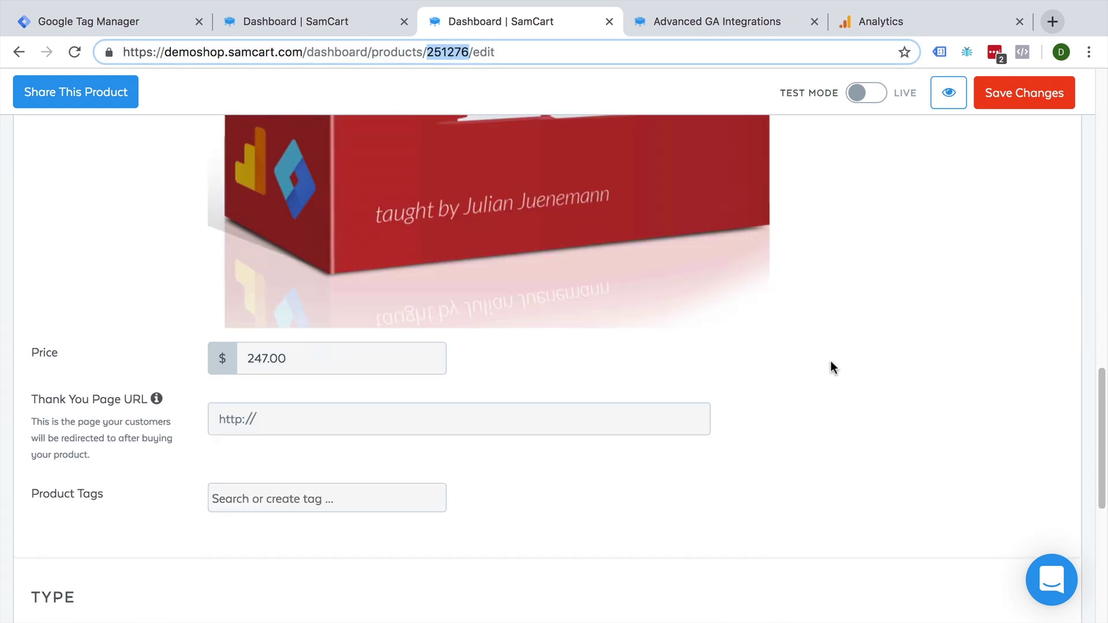
pyautogui.doubleClick(405, 359)
pyautogui.scroll(15, 405, 359)
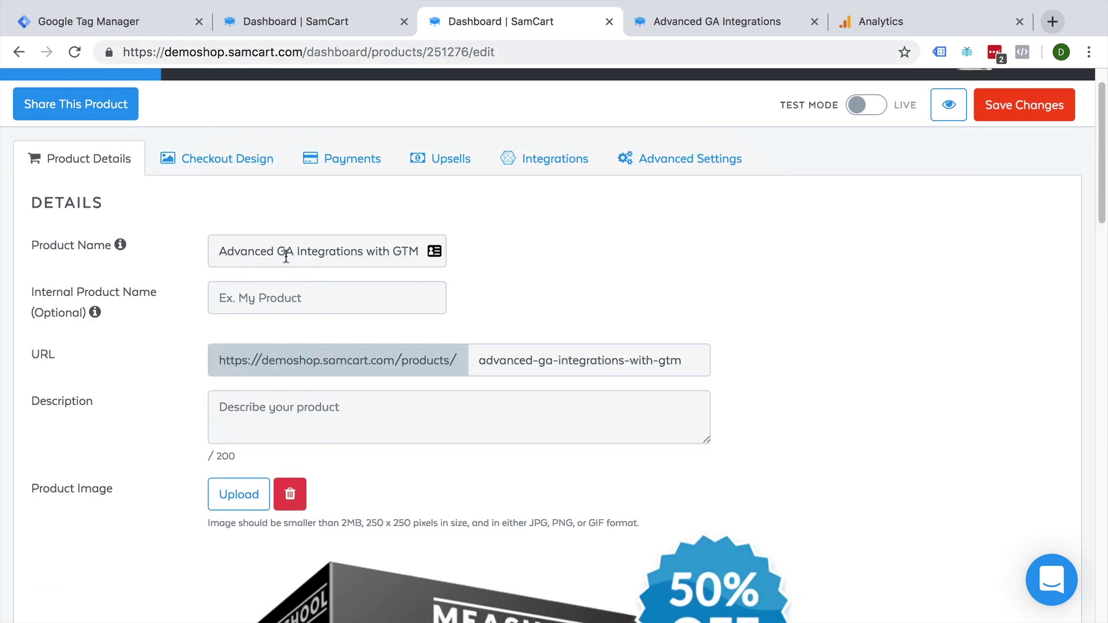
pyautogui.doubleClick(435, 52)
pyautogui.hotkey('ctrl', 'c')
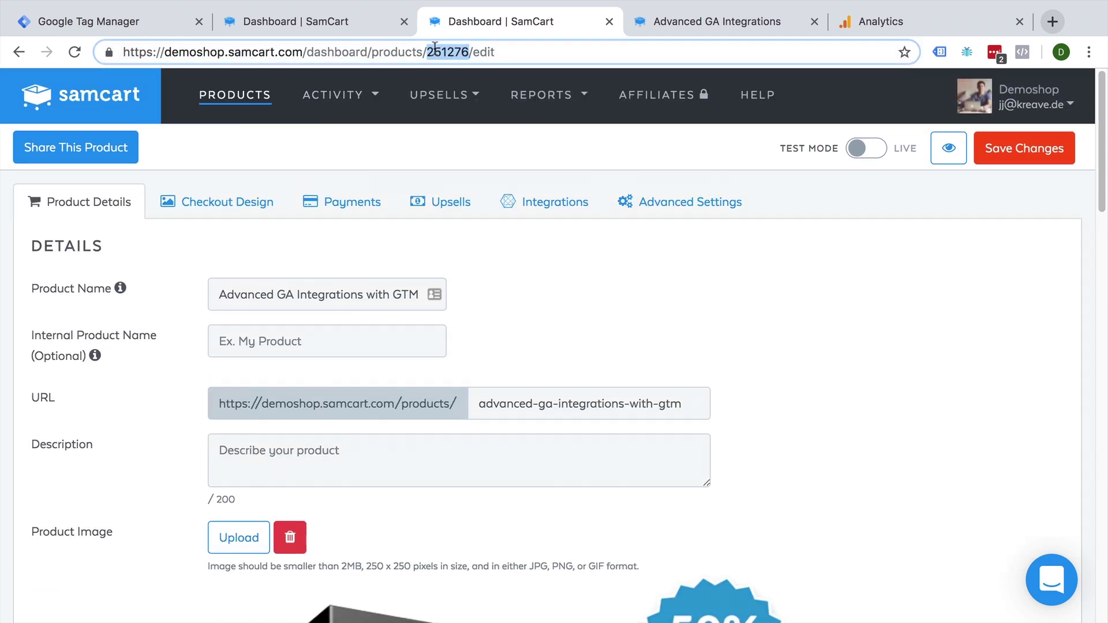
# - Replace the **PRODUCTID** placeholder in the upsell script with 251276
pyautogui.click(295, 21)
pyautogui.scroll(-10, 829, 445)
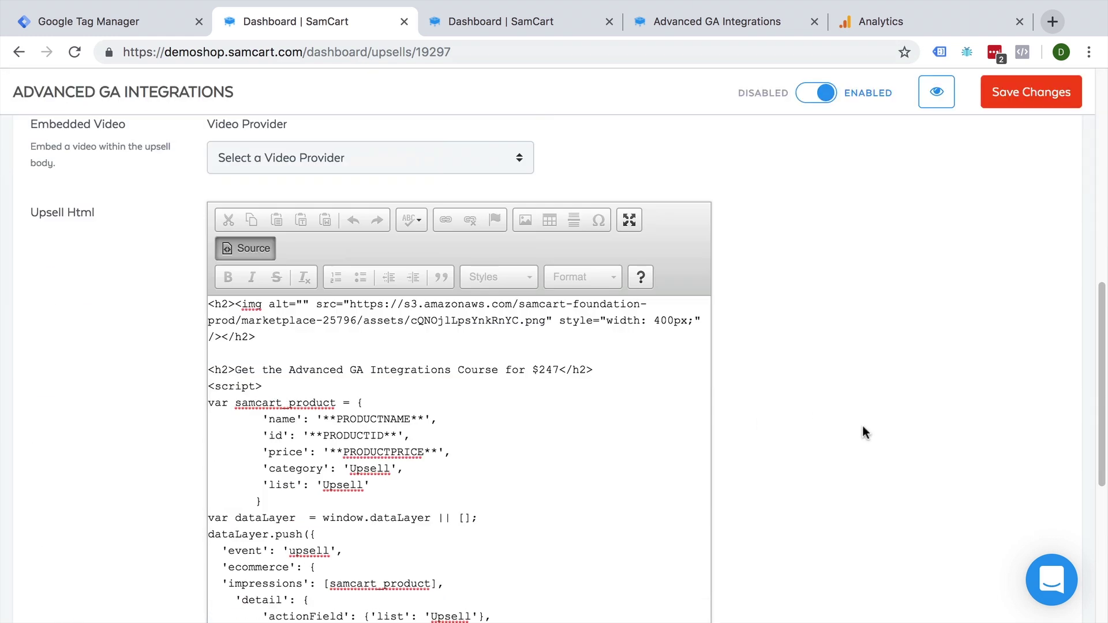
pyautogui.scroll(-5, 830, 445)
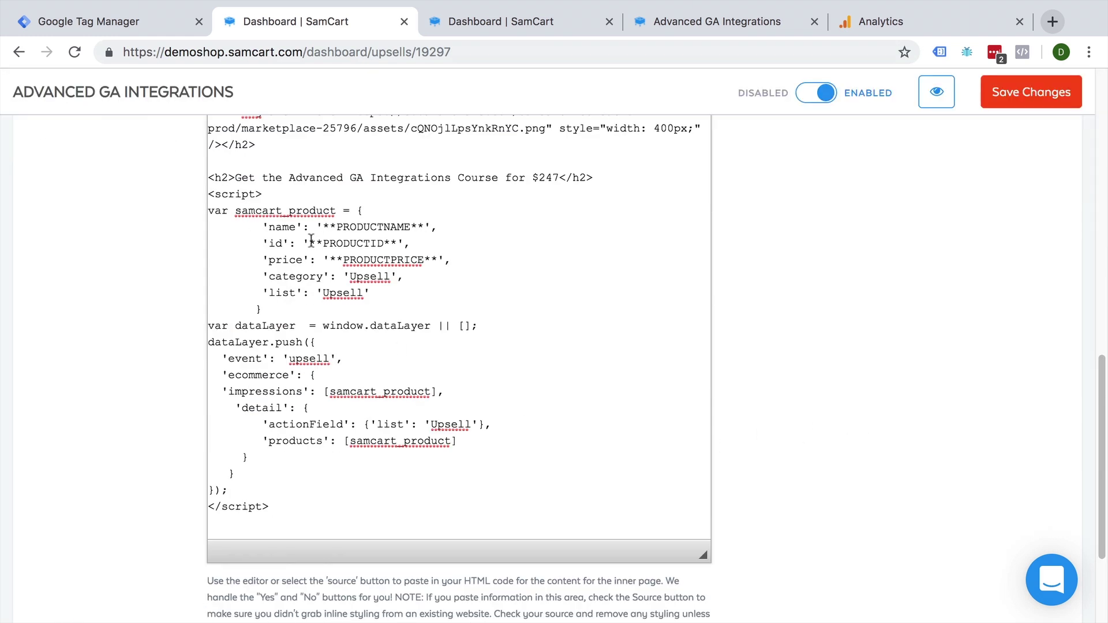
pyautogui.moveTo(310, 243); pyautogui.dragTo(394, 242)
pyautogui.hotkey('ctrl', 'v')
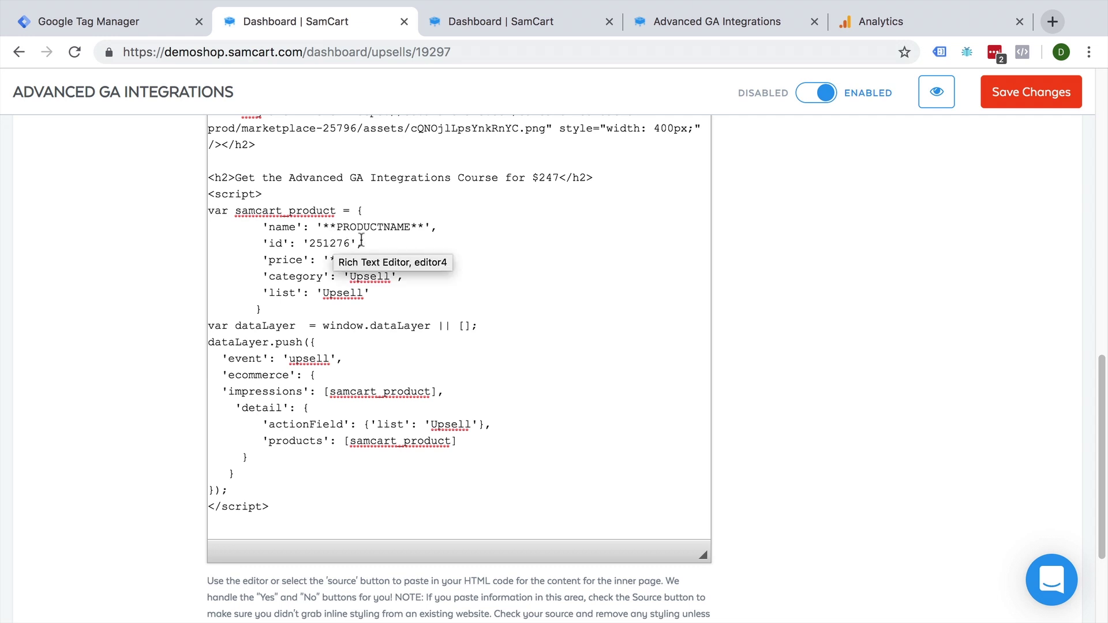
# - Look up the product name, ID and price on the edit page and save the upsell page
pyautogui.click(492, 21)
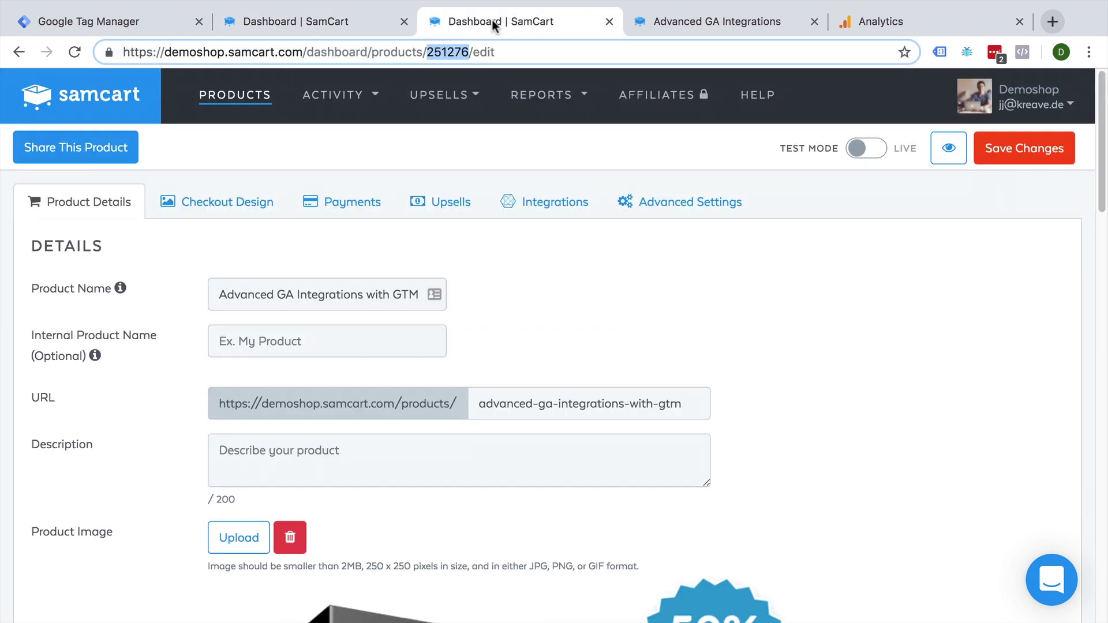
pyautogui.tripleClick(329, 293)
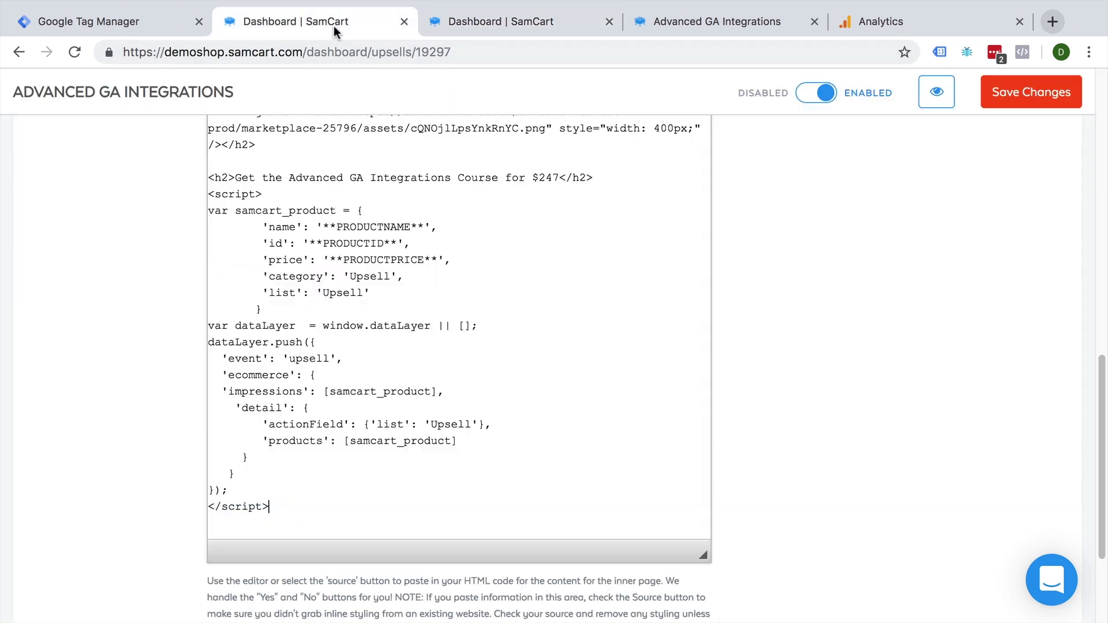
pyautogui.click(333, 21)
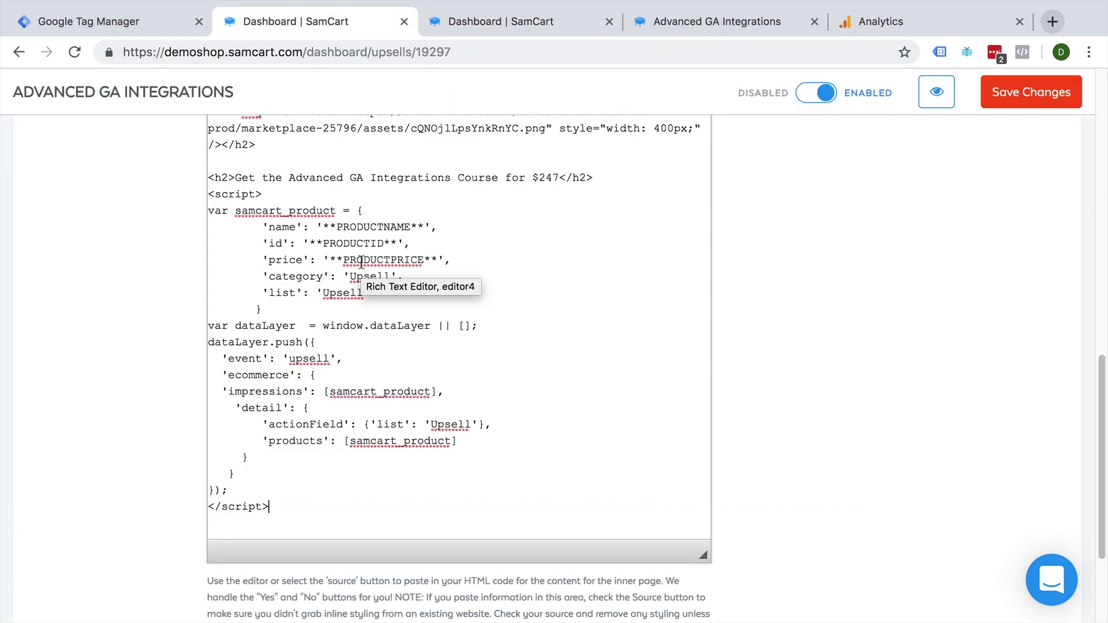
pyautogui.scroll(2, 797, 376)
pyautogui.scroll(3, 798, 377)
pyautogui.scroll(-1, 797, 377)
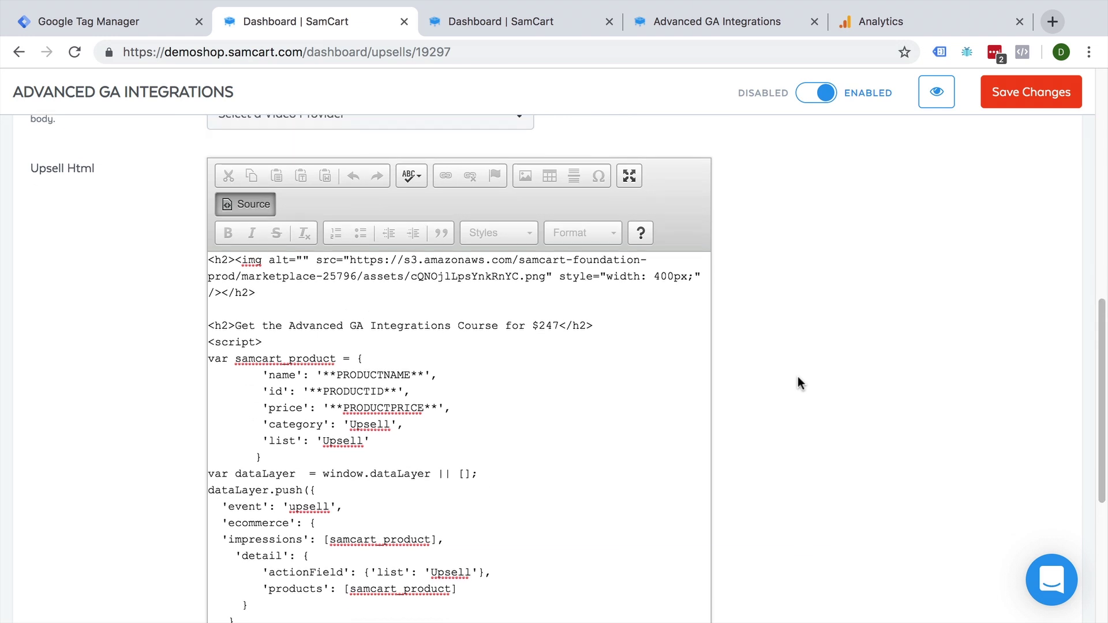
pyautogui.click(530, 27)
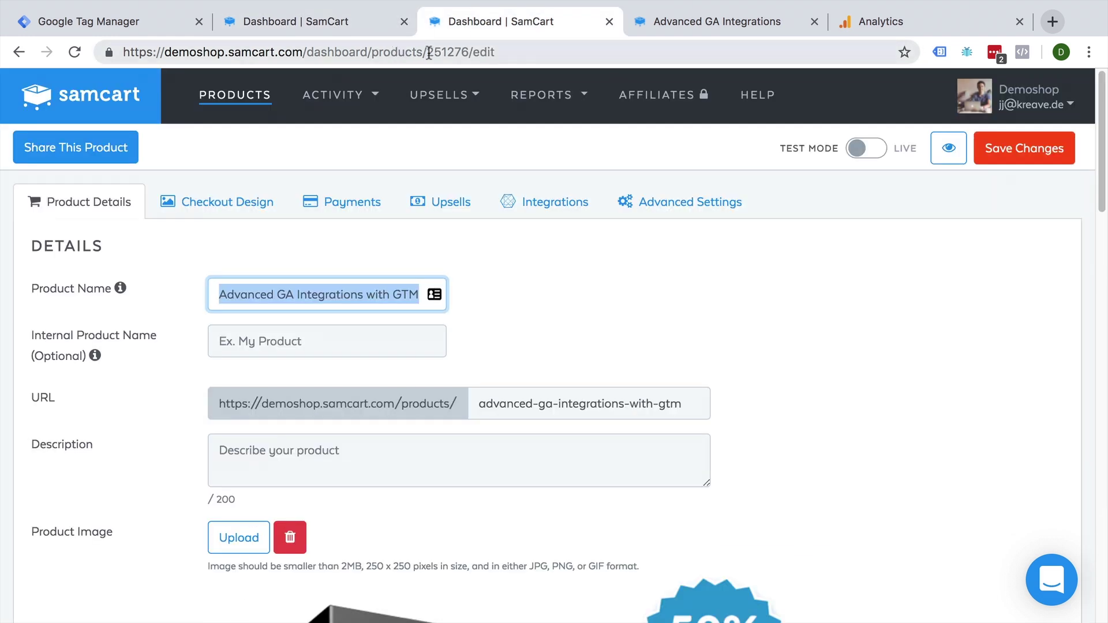
pyautogui.doubleClick(448, 52)
pyautogui.click(346, 16)
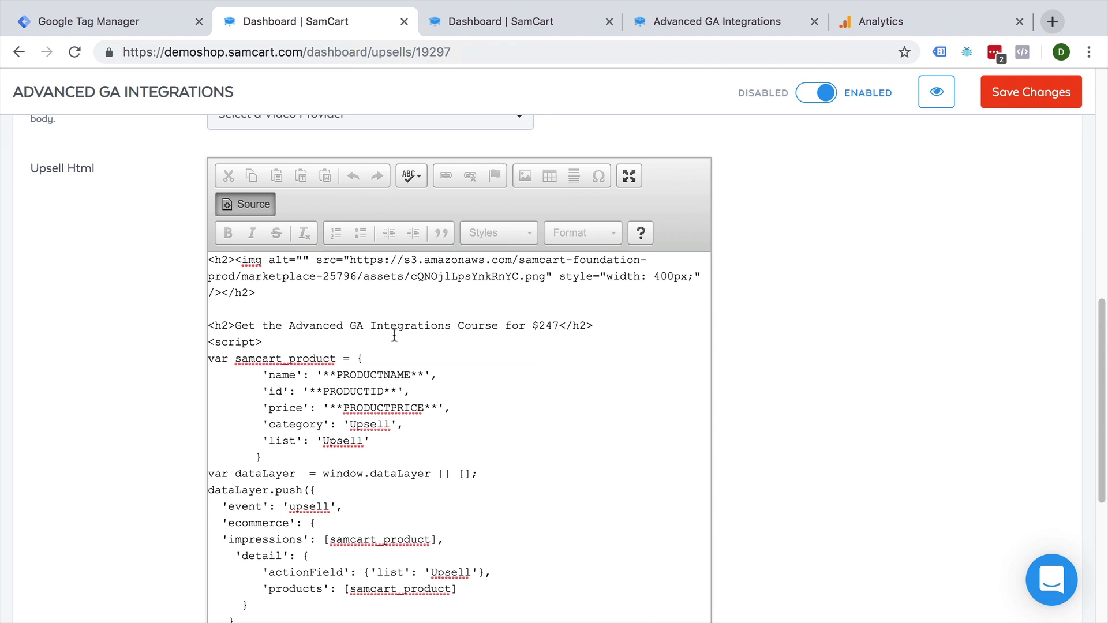
pyautogui.moveTo(330, 408); pyautogui.dragTo(441, 407)
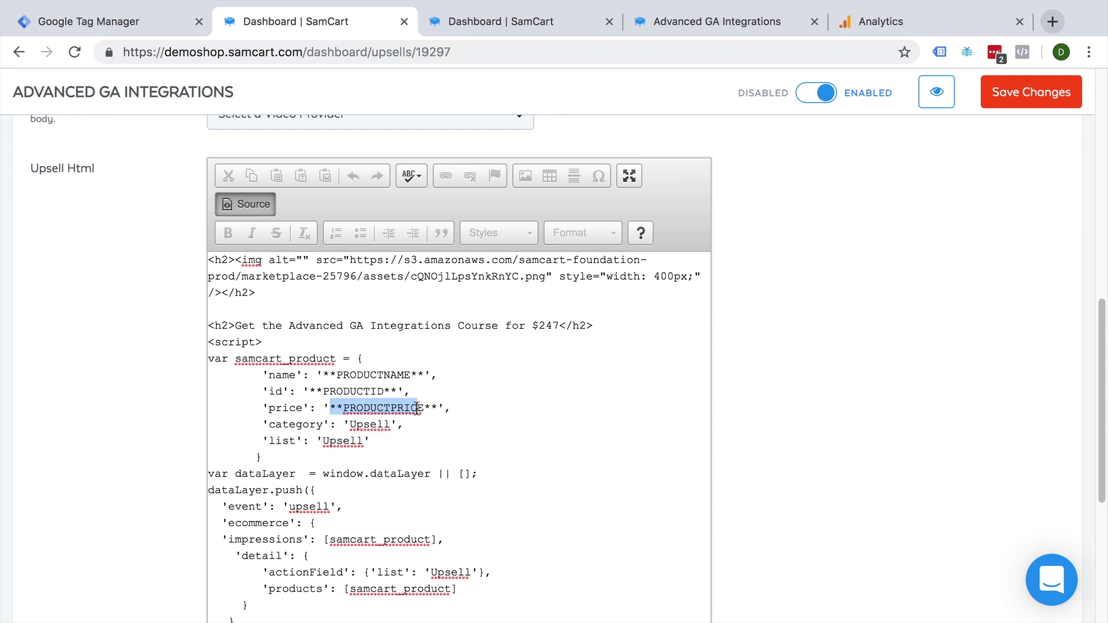
pyautogui.write('247')
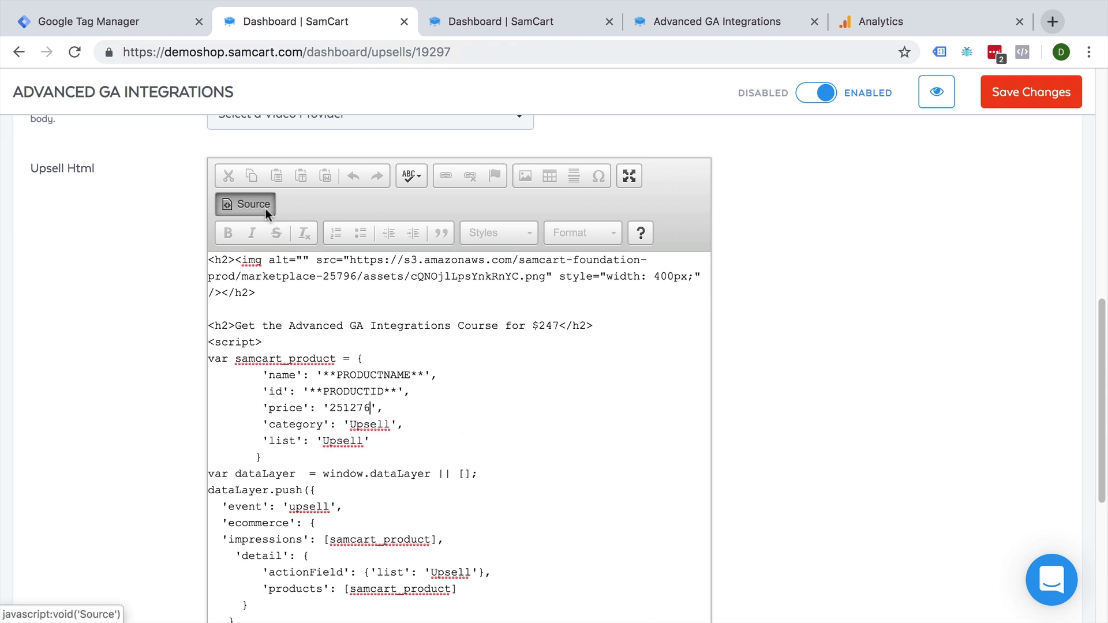
pyautogui.click(245, 203)
pyautogui.click(1031, 92)
pyautogui.click(254, 204)
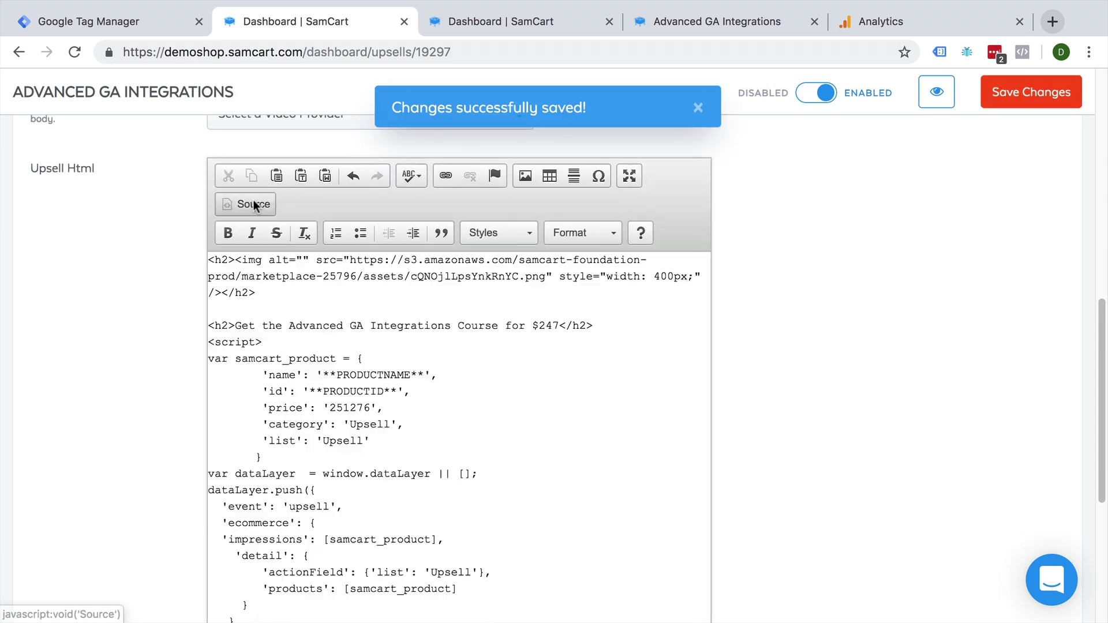
# - Paste 'Advanced GA Integrations with GTM' over the script's PRODUCTNAME placeholder and save the upsell
pyautogui.click(498, 21)
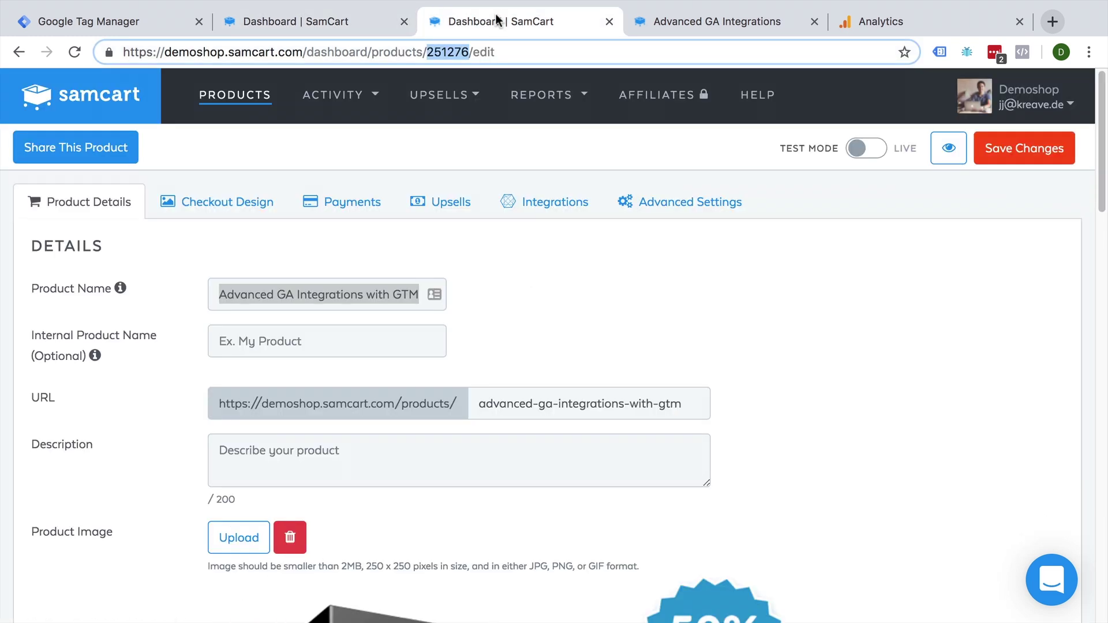
pyautogui.scroll(-3, 519, 356)
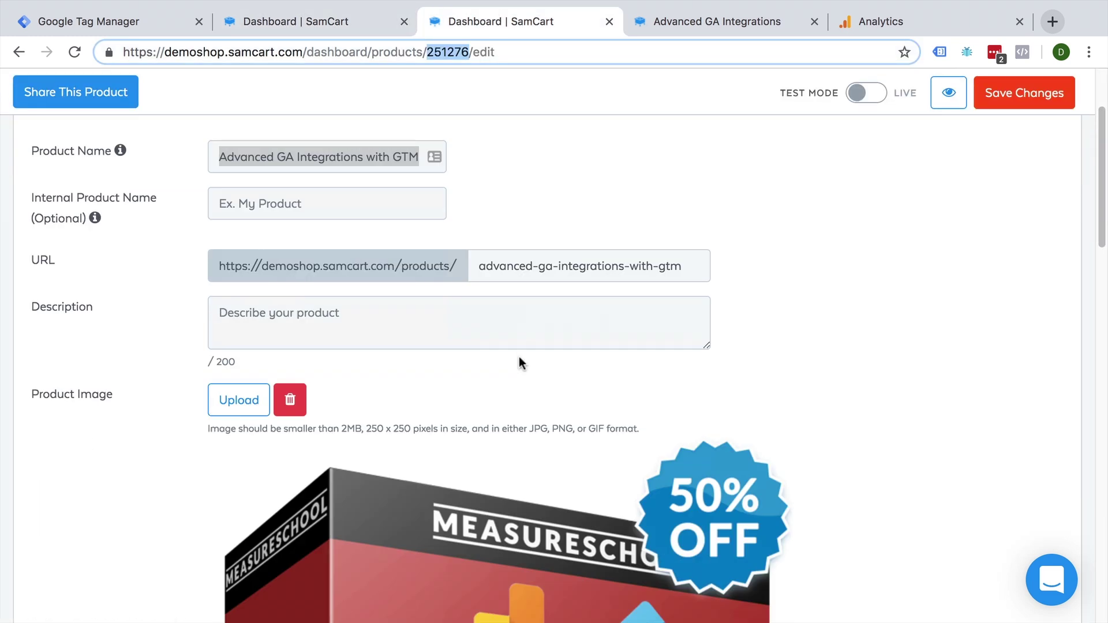
pyautogui.tripleClick(302, 155)
pyautogui.hotkey('ctrl', 'c')
pyautogui.hotkey('ctrl', 'shift', 'Tab')
pyautogui.moveTo(322, 375); pyautogui.dragTo(422, 379)
pyautogui.hotkey('ctrl', 'v')
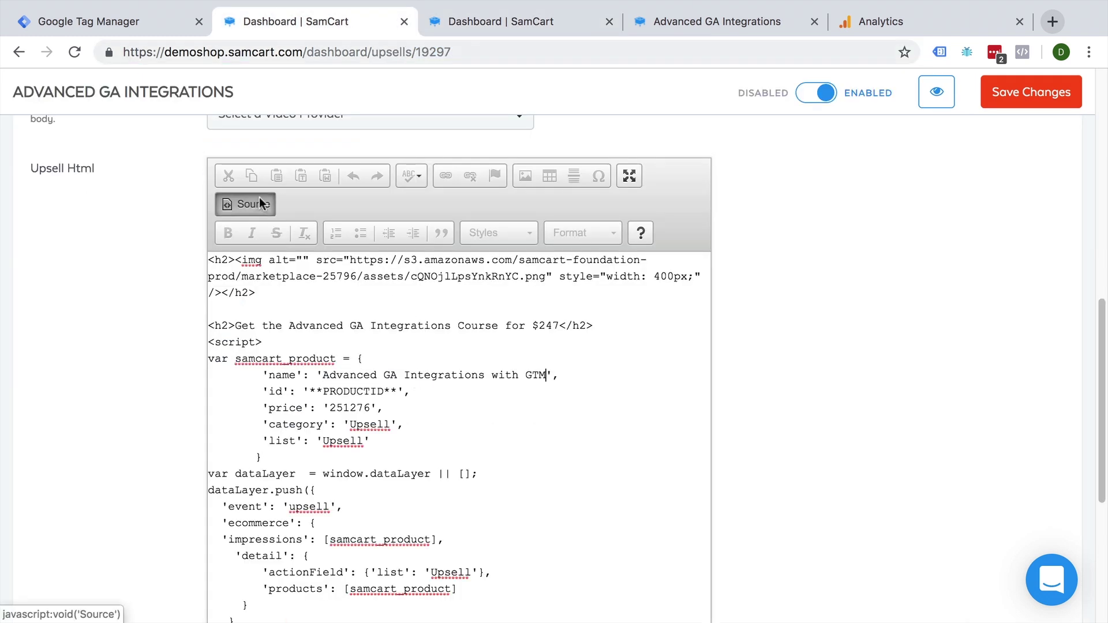
pyautogui.click(253, 204)
pyautogui.click(1030, 93)
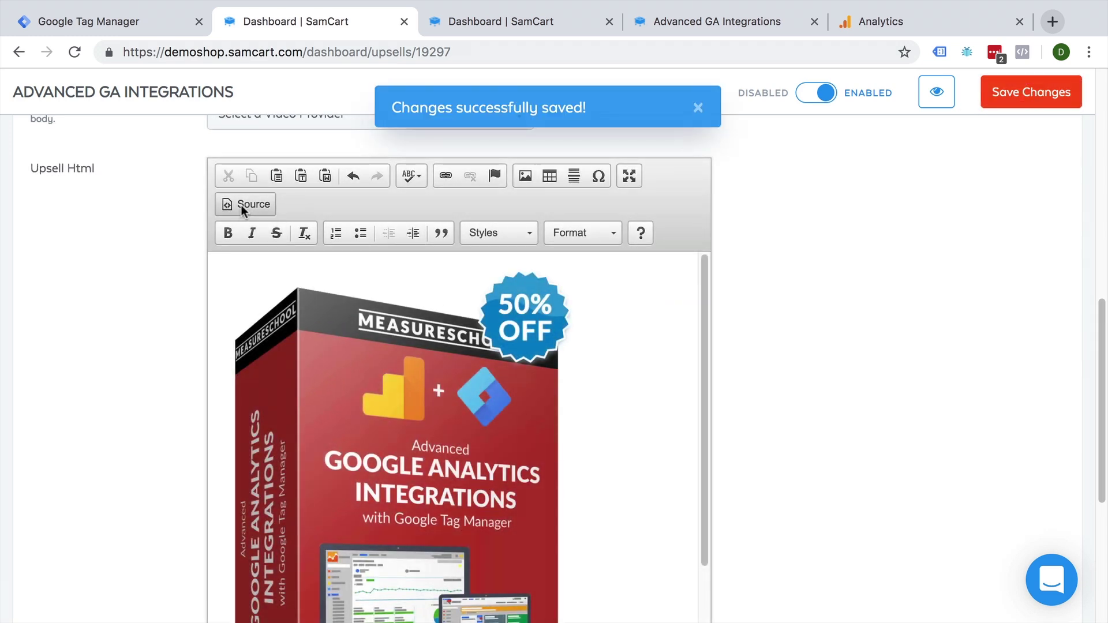
pyautogui.click(242, 205)
pyautogui.click(489, 21)
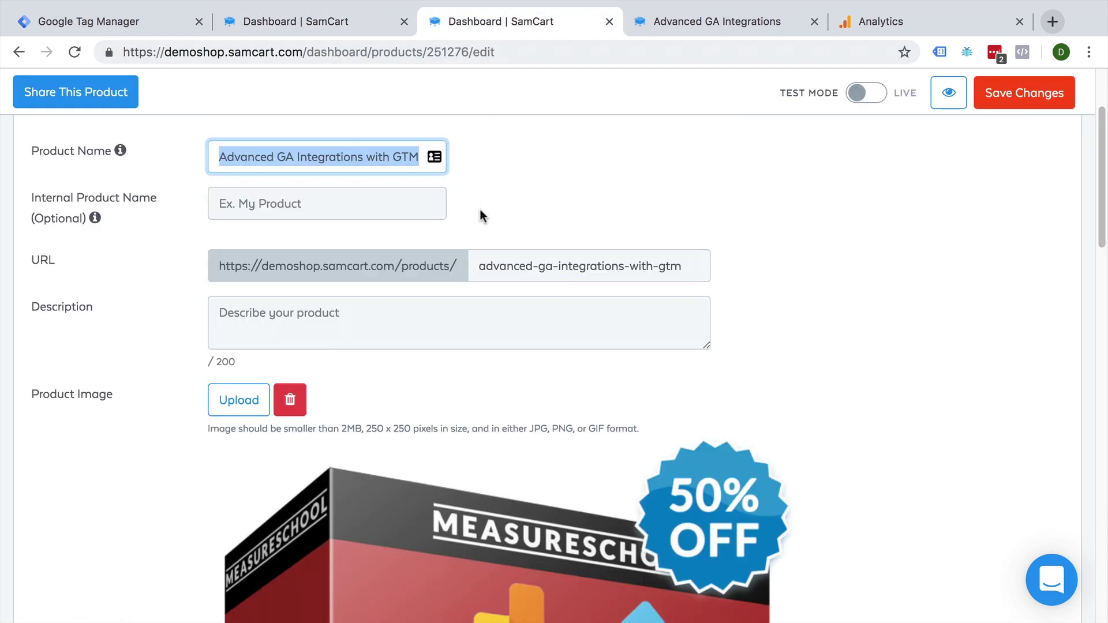
pyautogui.scroll(-5, 427, 432)
pyautogui.scroll(-5, 426, 440)
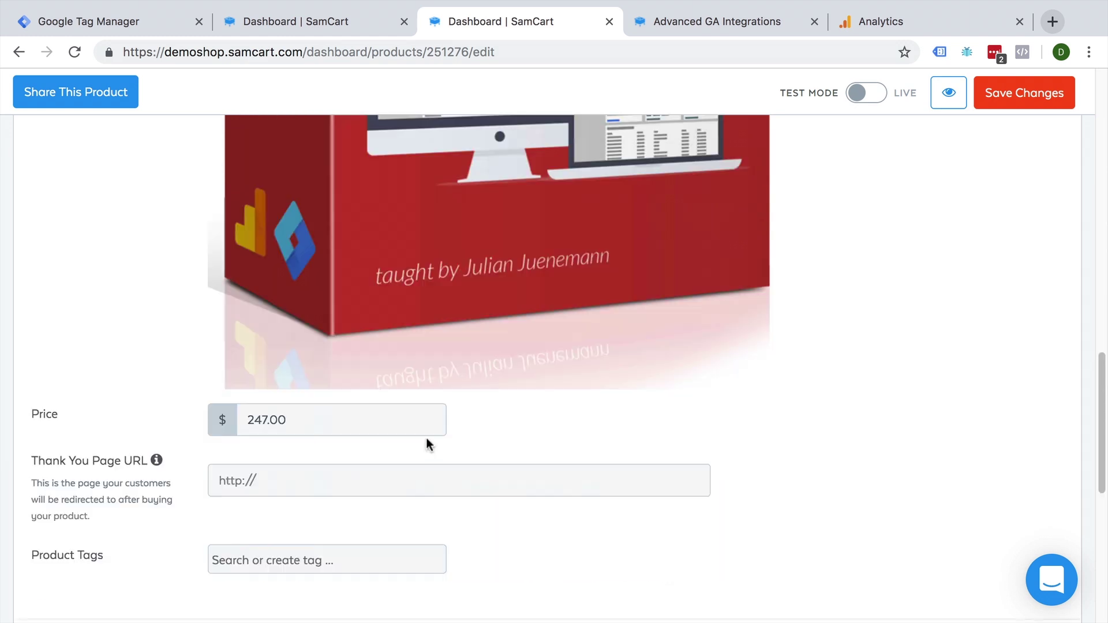
# - Set the upsell script's price to 247.00 and its id to 251276
pyautogui.doubleClick(313, 419)
pyautogui.click(295, 21)
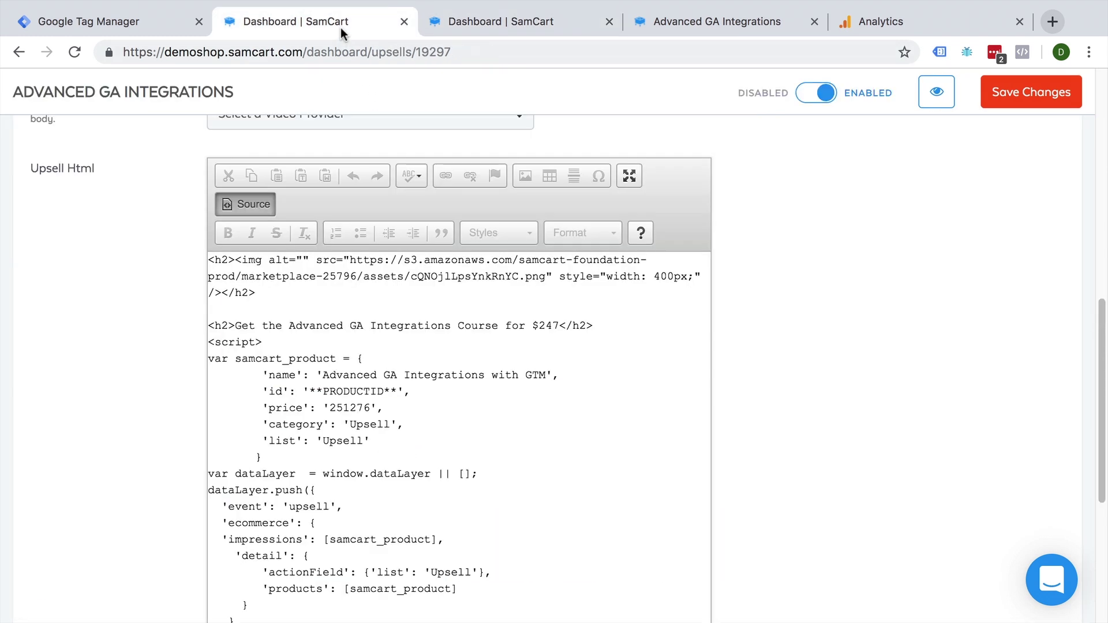
pyautogui.click(328, 408)
pyautogui.hotkey('ctrl', 'v')
pyautogui.doubleClick(382, 408)
pyautogui.moveTo(371, 408); pyautogui.dragTo(412, 407)
pyautogui.press('BackSpace')
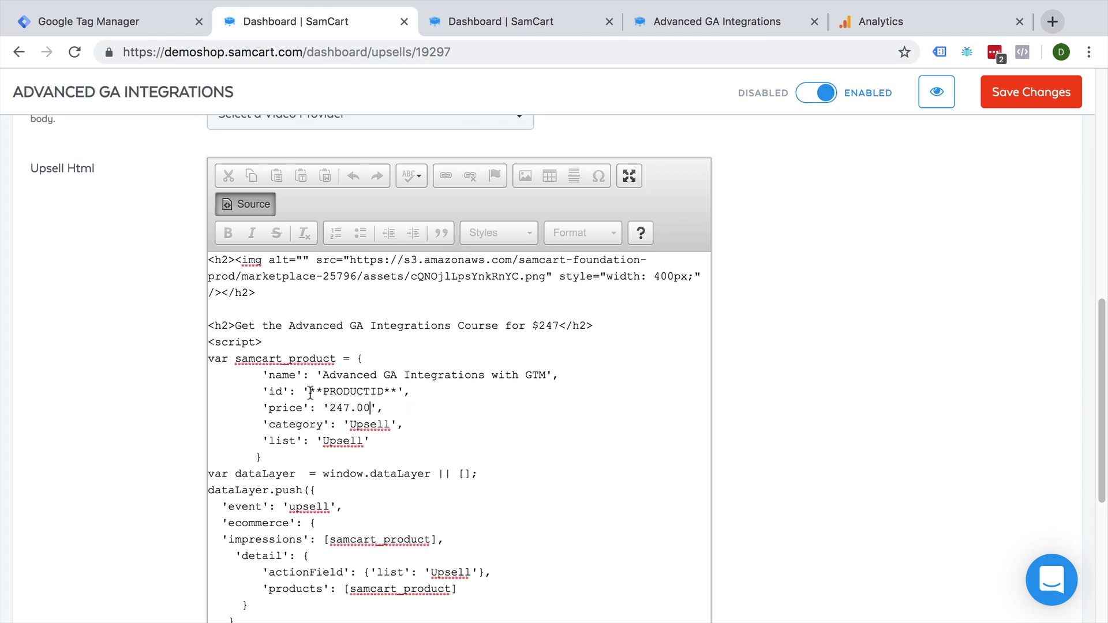
pyautogui.doubleClick(347, 392)
pyautogui.hotkey('ctrl', 'v')
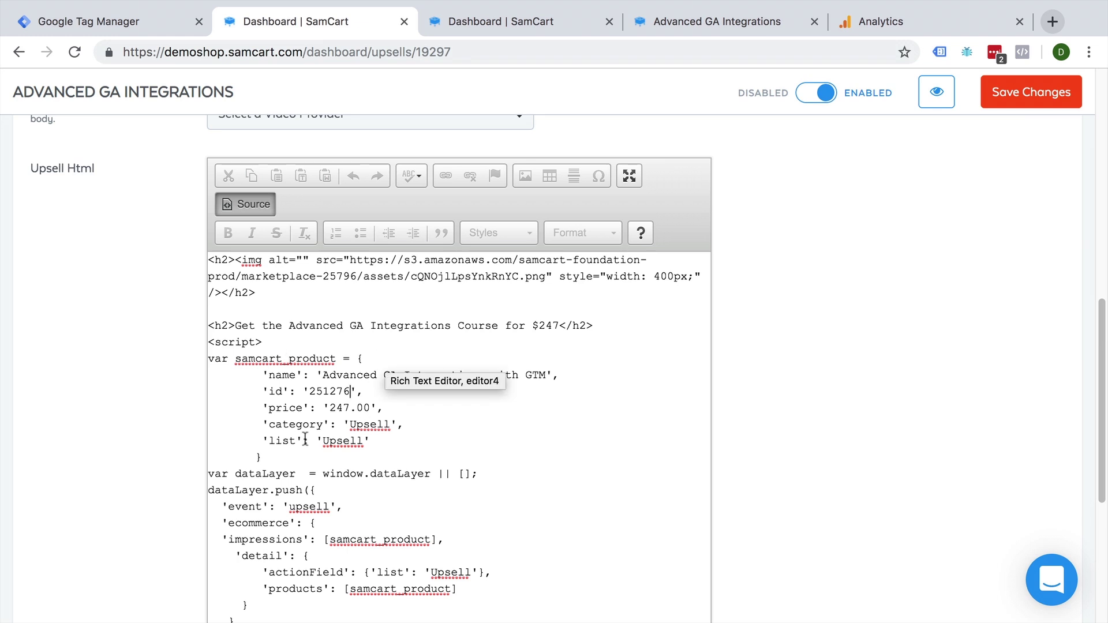
pyautogui.scroll(-1, 285, 488)
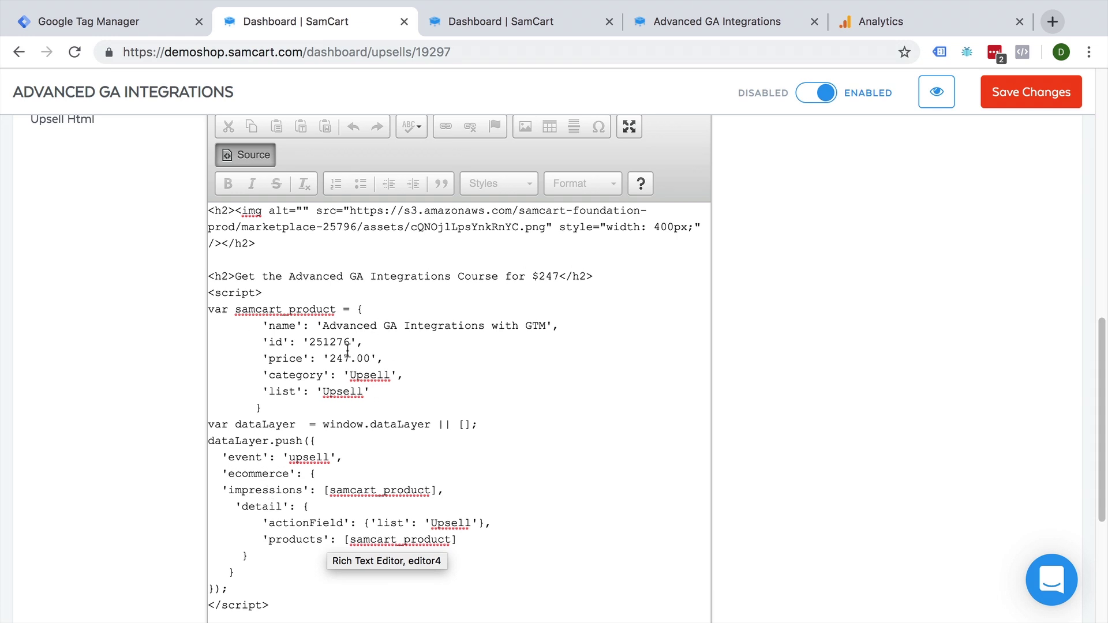
# - Save the updated upsell script and return to the Upsells list
pyautogui.click(1014, 101)
pyautogui.click(248, 154)
pyautogui.click(996, 93)
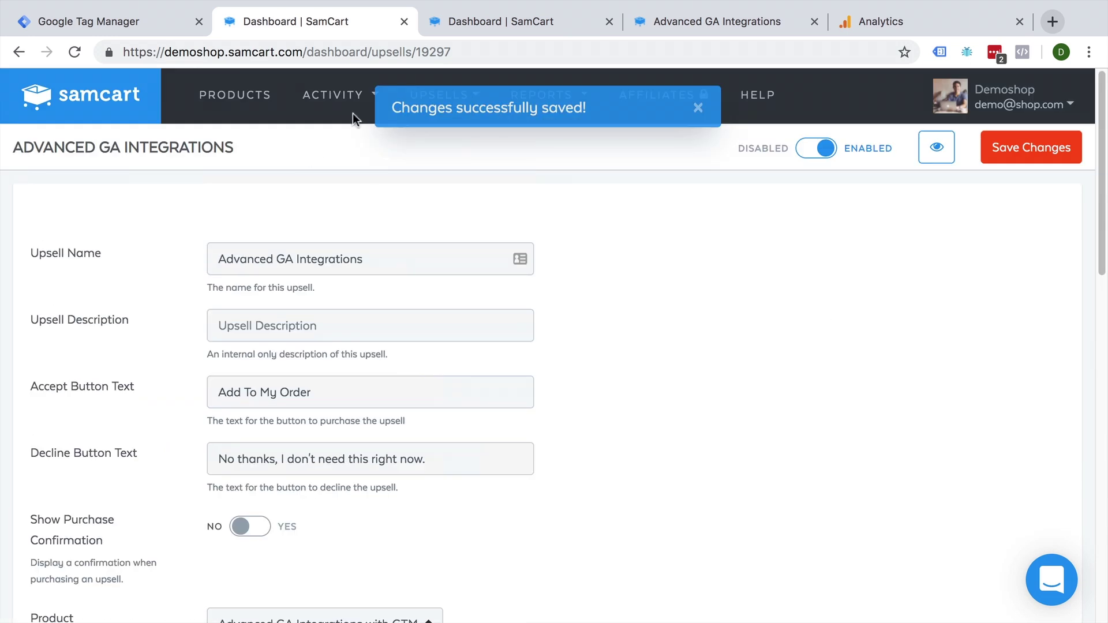
pyautogui.click(697, 108)
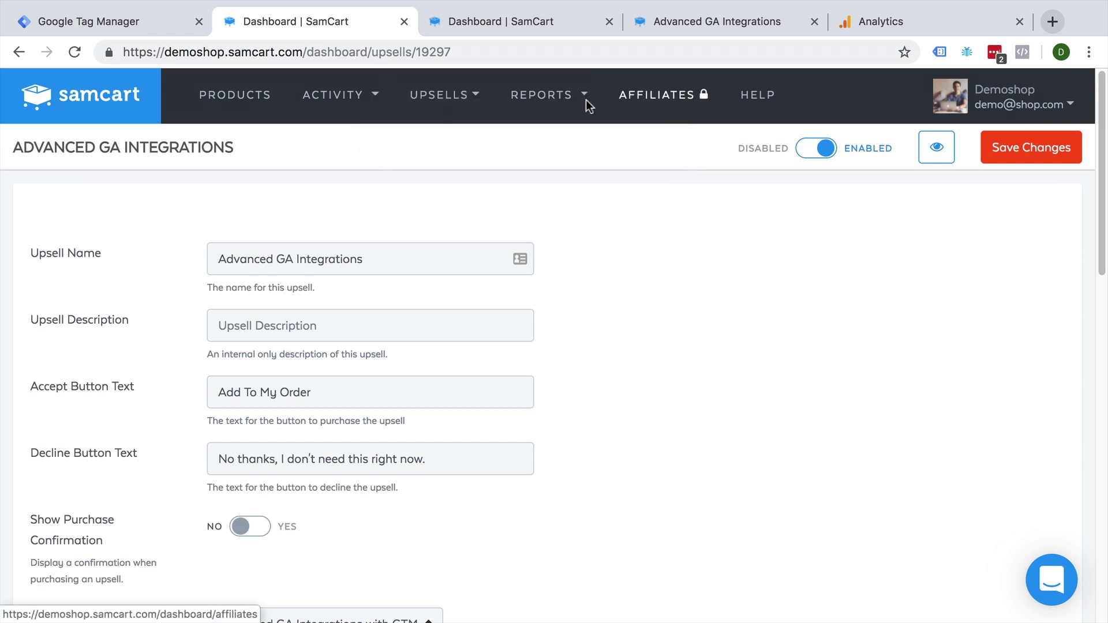
pyautogui.click(463, 97)
pyautogui.click(444, 138)
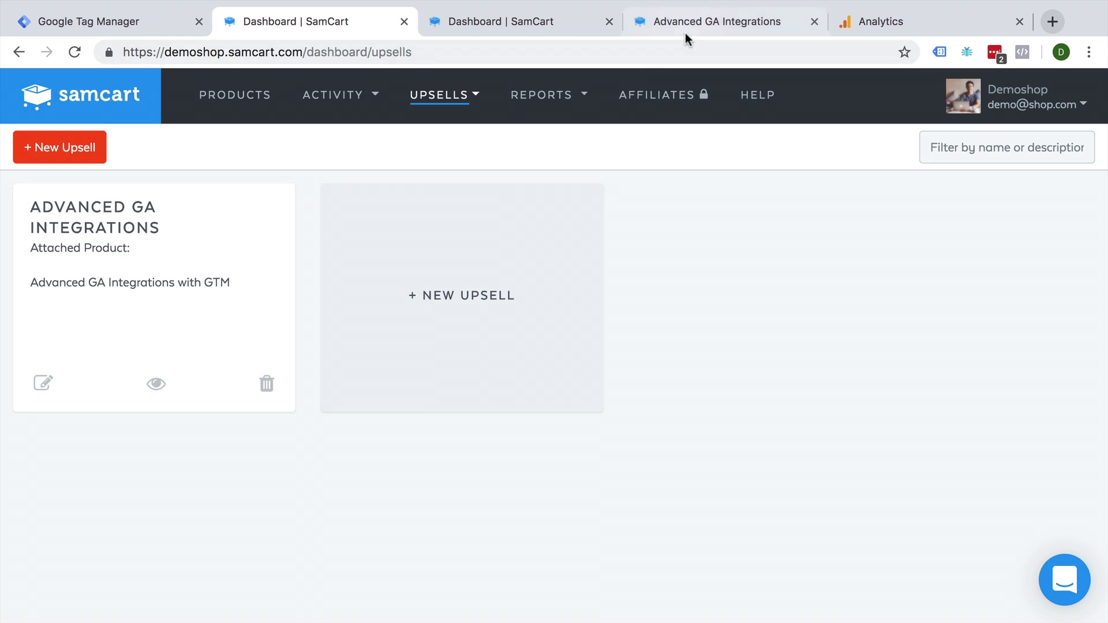
# - Reload the live upsell page and view the GTM/GA debugger's Enhanced Ecommerce hits for the UA property
pyautogui.click(717, 21)
pyautogui.scroll(3, 881, 149)
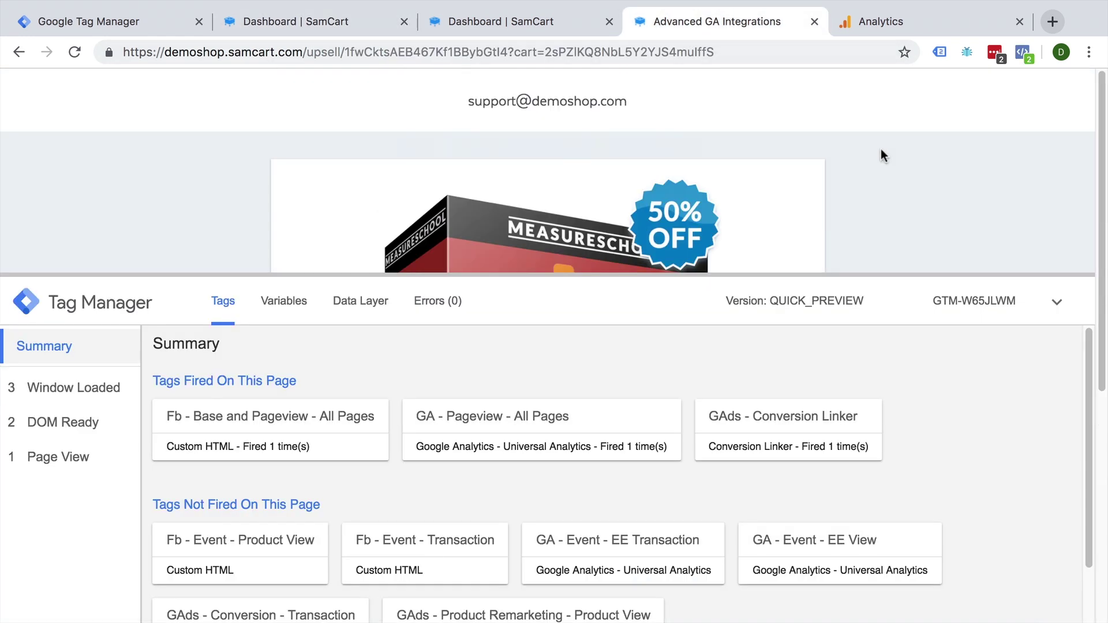
pyautogui.press('F5')
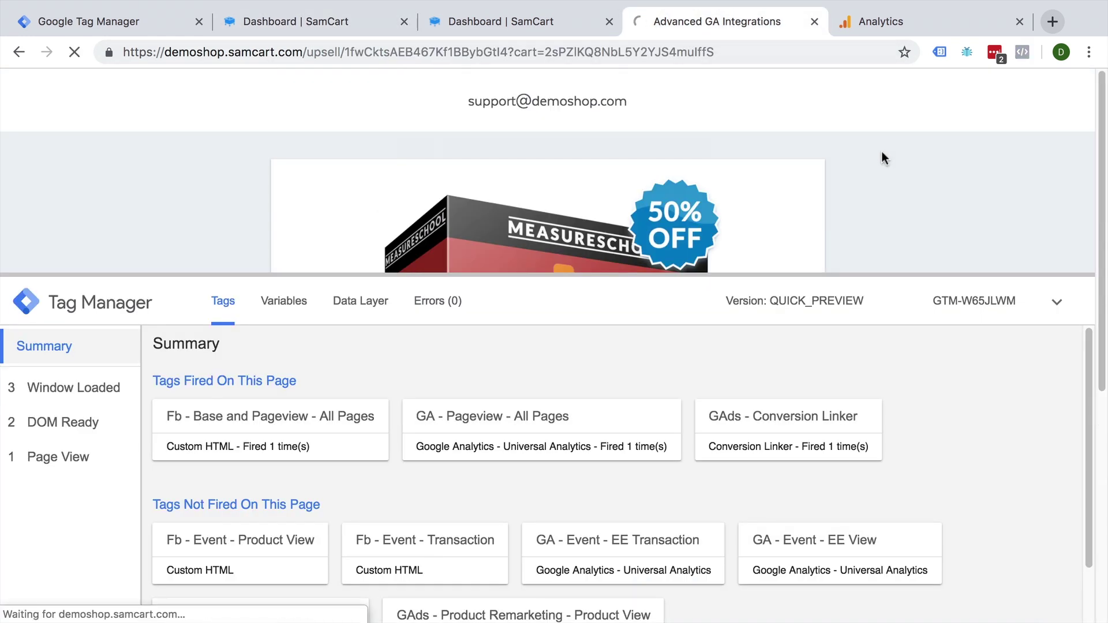
pyautogui.scroll(-1, 432, 580)
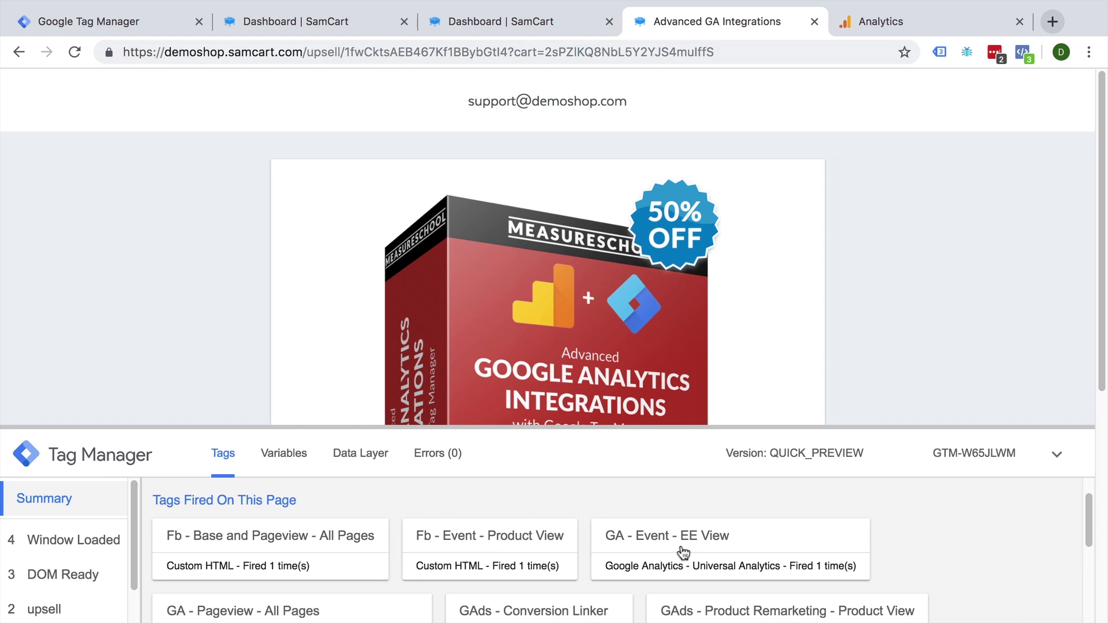
pyautogui.press('F12')
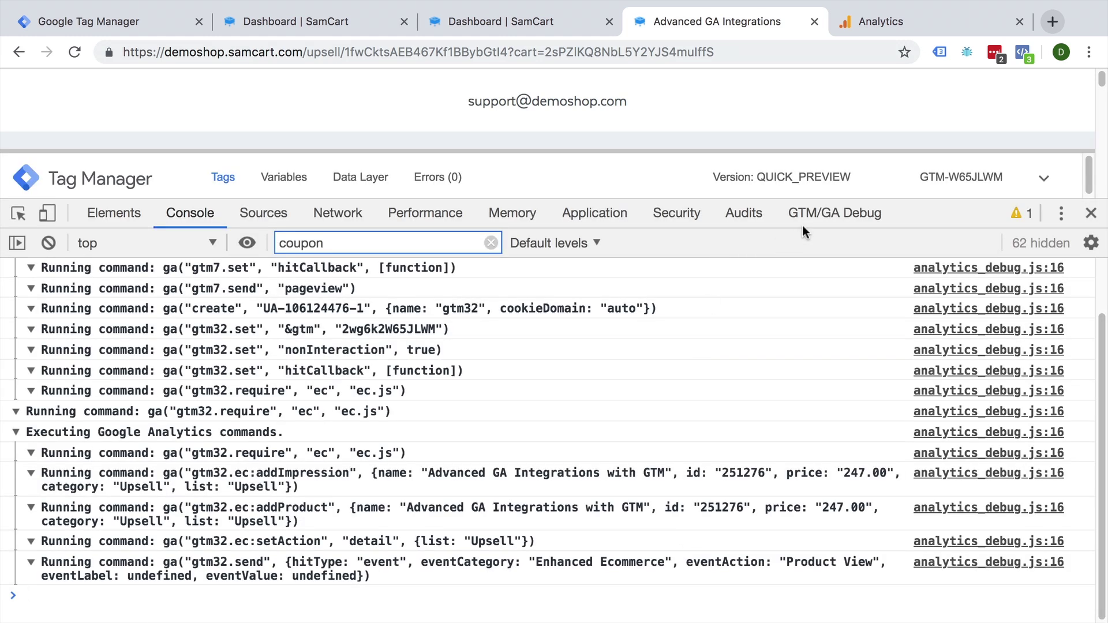
pyautogui.click(816, 213)
pyautogui.hotkey('ctrl', 'r')
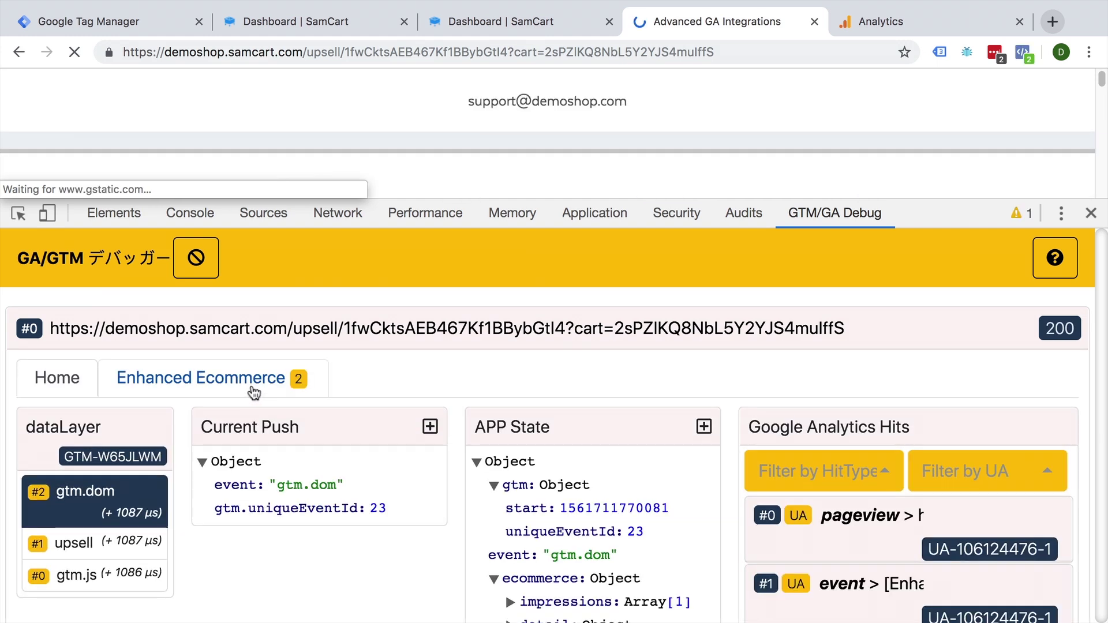
pyautogui.click(251, 381)
pyautogui.click(112, 422)
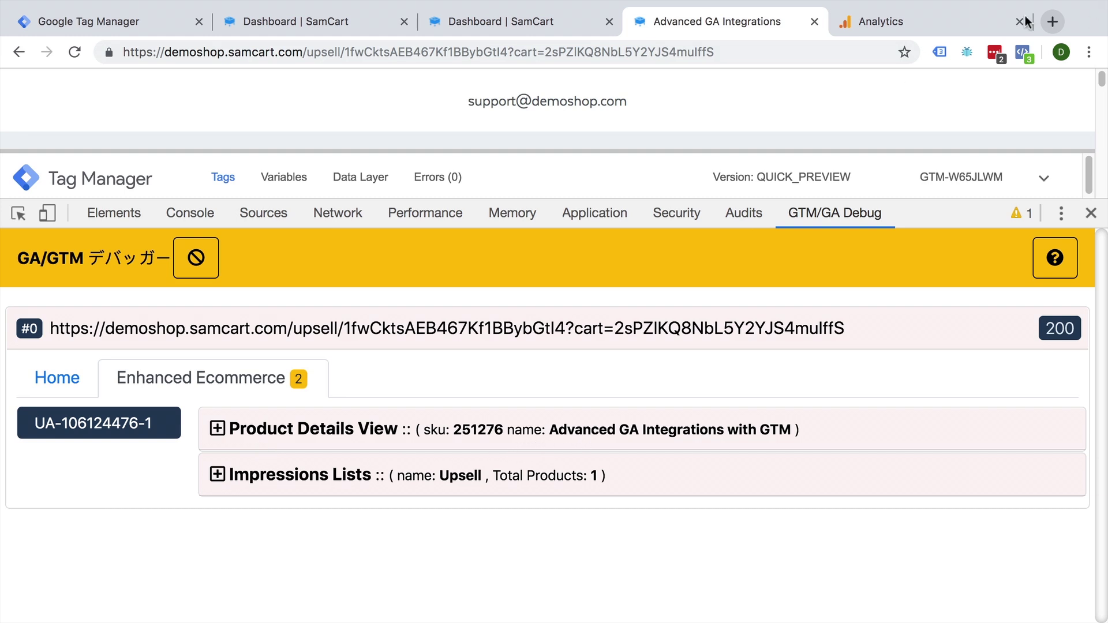
# - Show Analytics Real-time Events, then return to the live upsell page with DevTools closed
pyautogui.click(880, 21)
pyautogui.scroll(3, 52, 243)
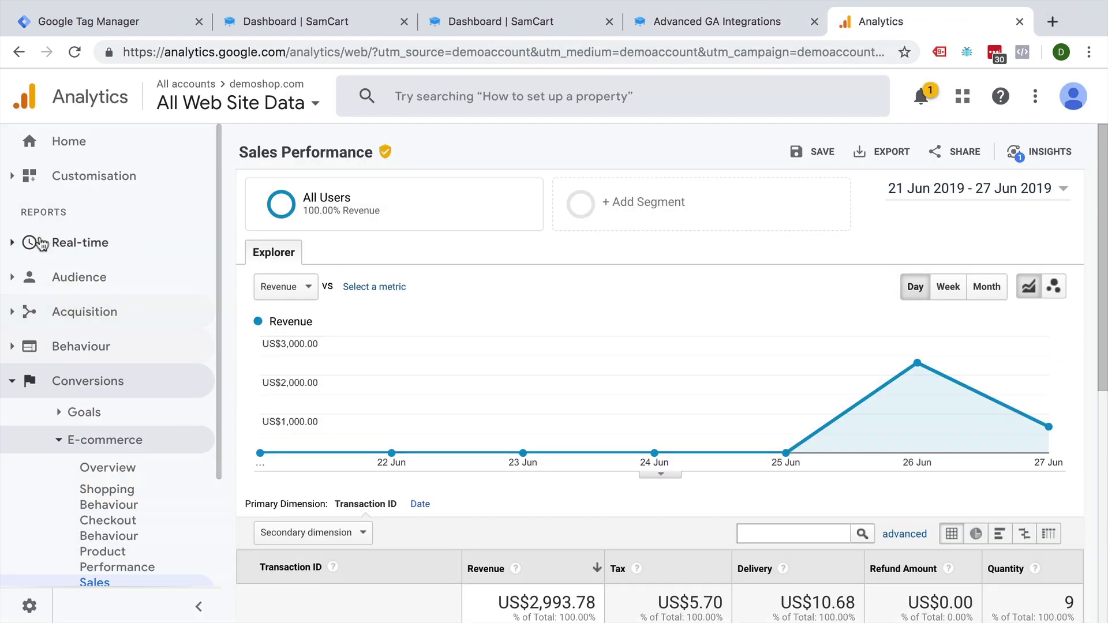
pyautogui.click(50, 245)
pyautogui.click(81, 385)
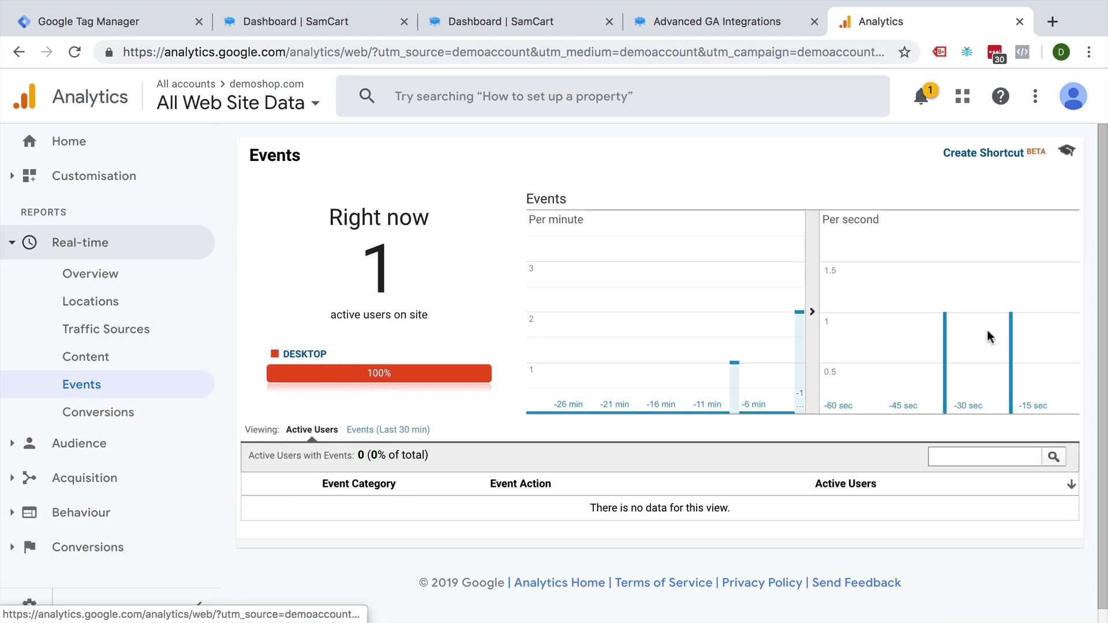
pyautogui.click(478, 21)
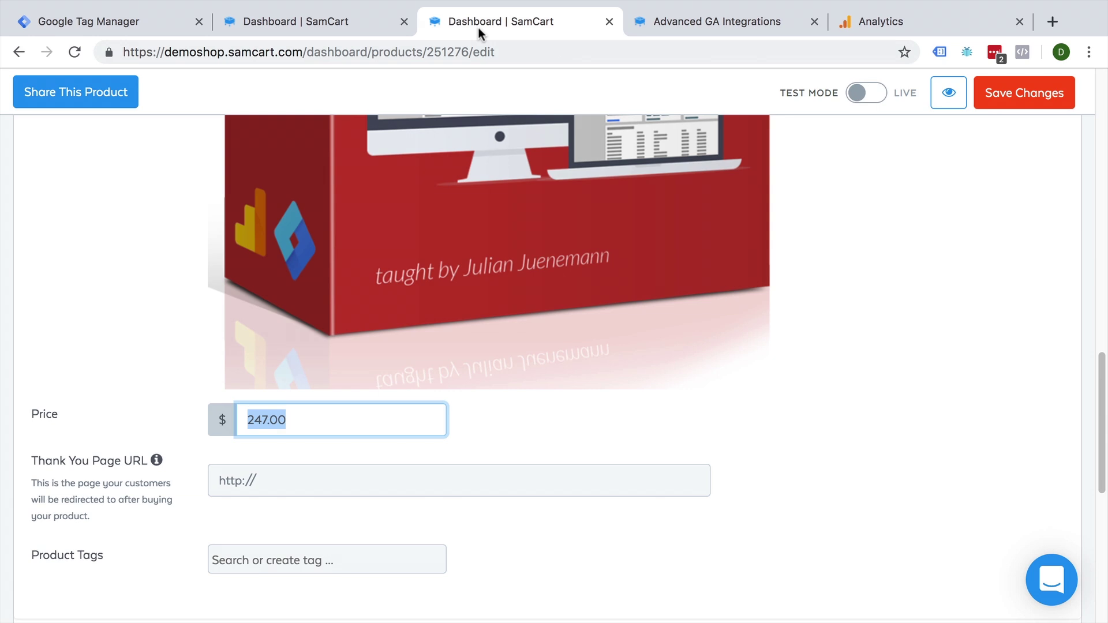
pyautogui.click(269, 20)
pyautogui.click(675, 21)
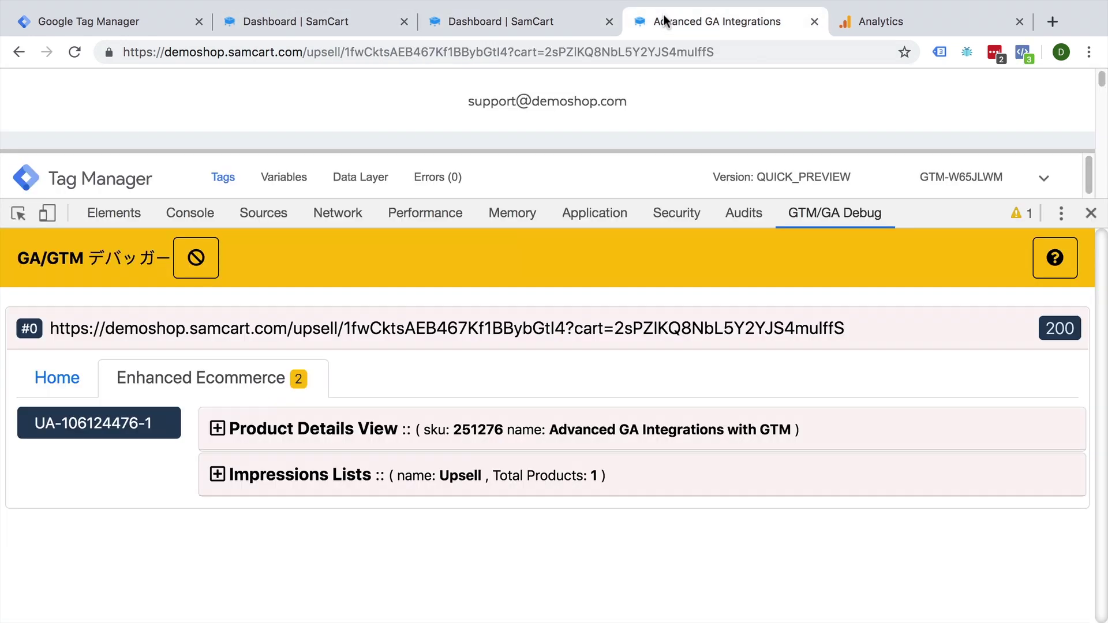
pyautogui.click(1091, 214)
pyautogui.scroll(-5, 909, 364)
# - Add the upsell to the order, check Analytics last-30-minute events, and return to the order summary
pyautogui.click(728, 398)
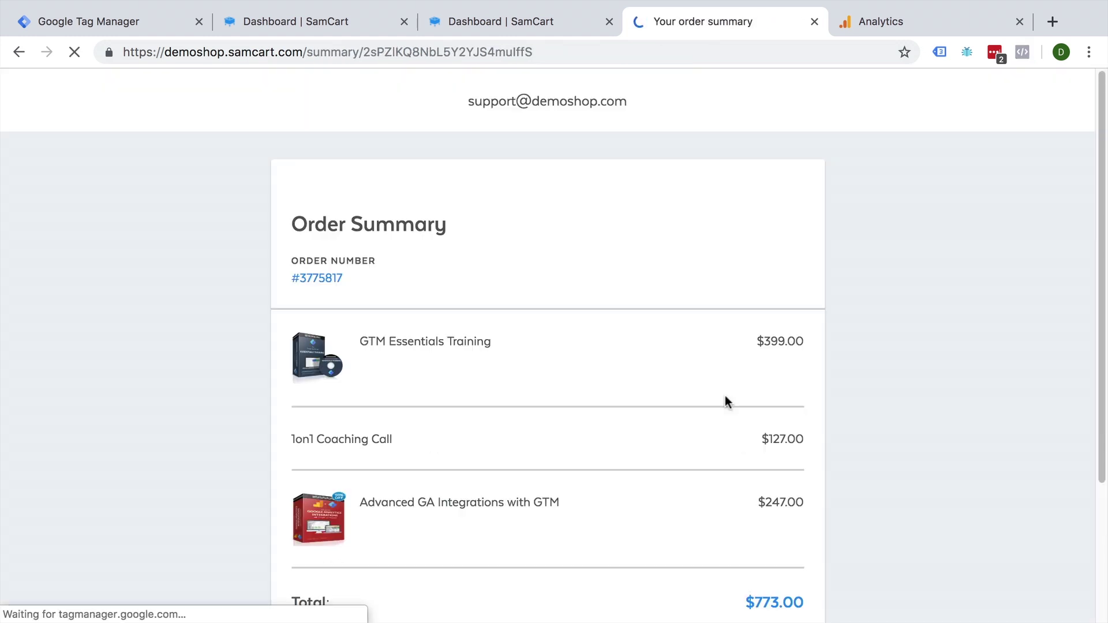
pyautogui.scroll(-1, 942, 381)
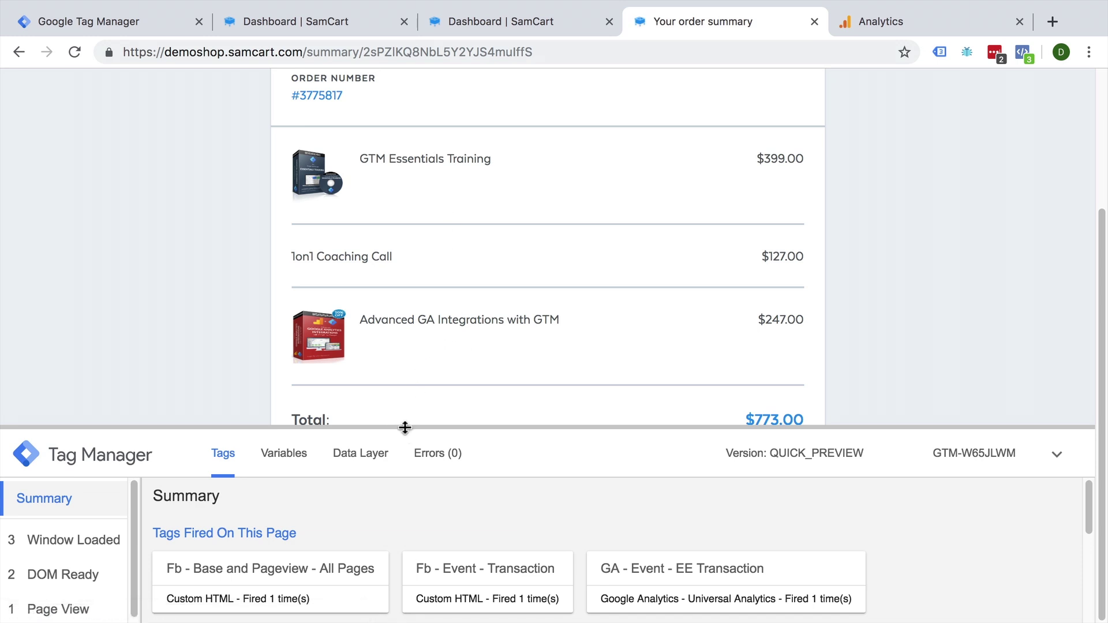
pyautogui.moveTo(404, 426); pyautogui.dragTo(454, 147)
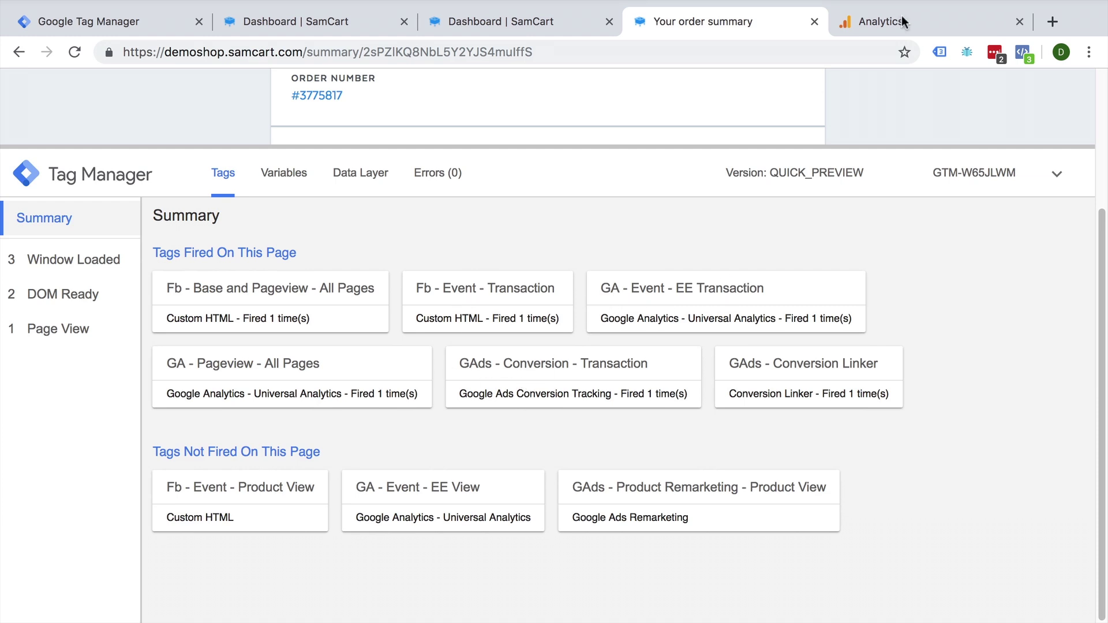
pyautogui.click(882, 21)
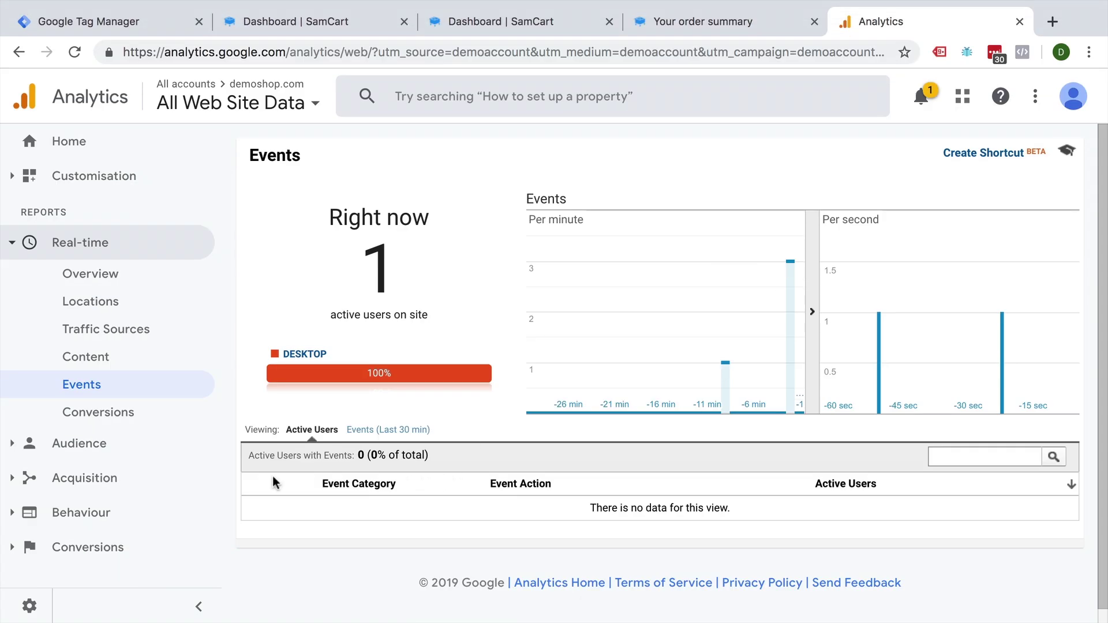
pyautogui.click(388, 430)
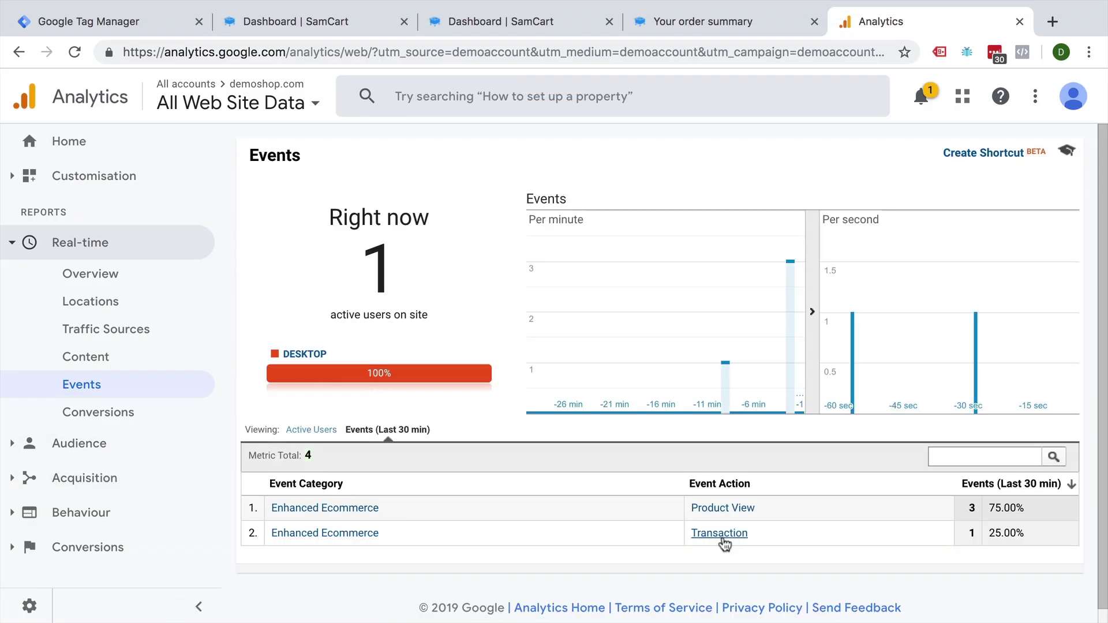
pyautogui.click(295, 20)
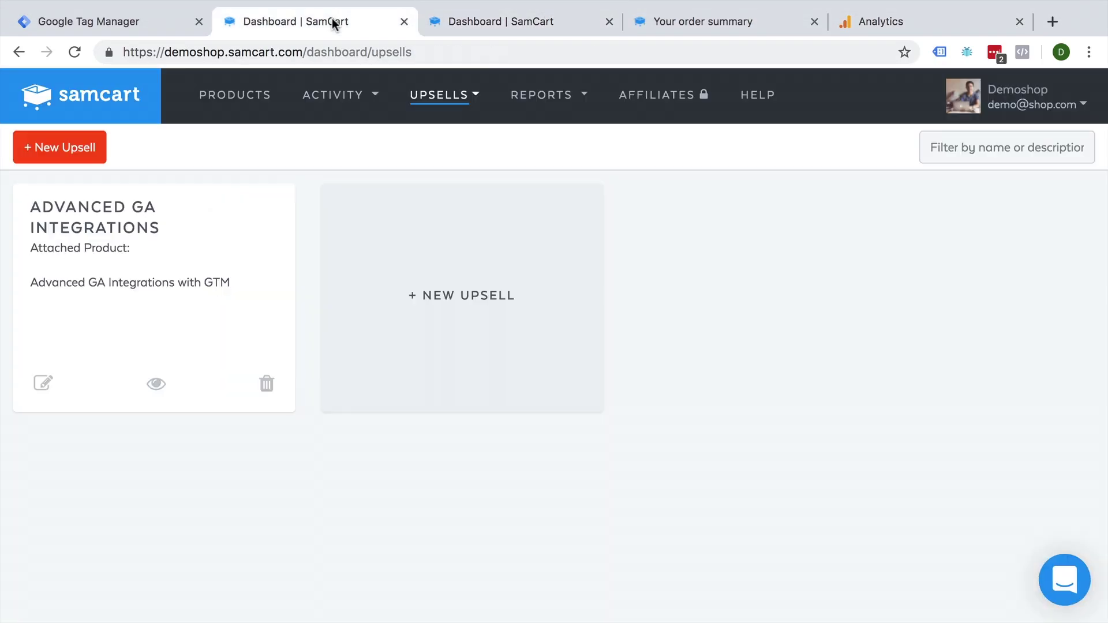
pyautogui.click(681, 22)
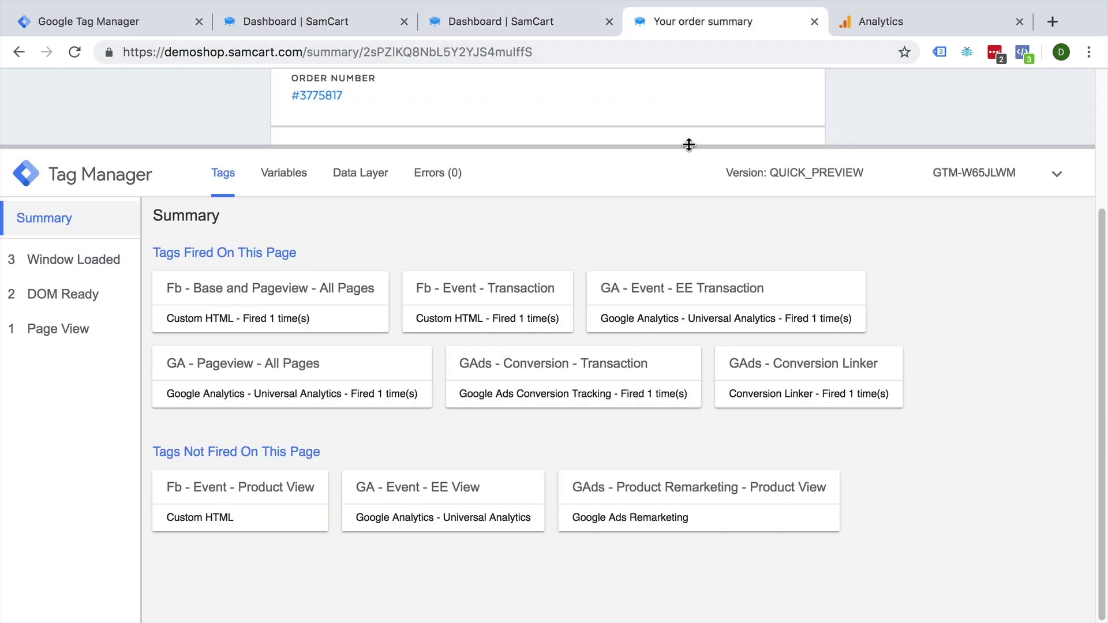
pyautogui.moveTo(690, 146); pyautogui.dragTo(640, 430)
pyautogui.hotkey('ctrl', 'shift', 'j')
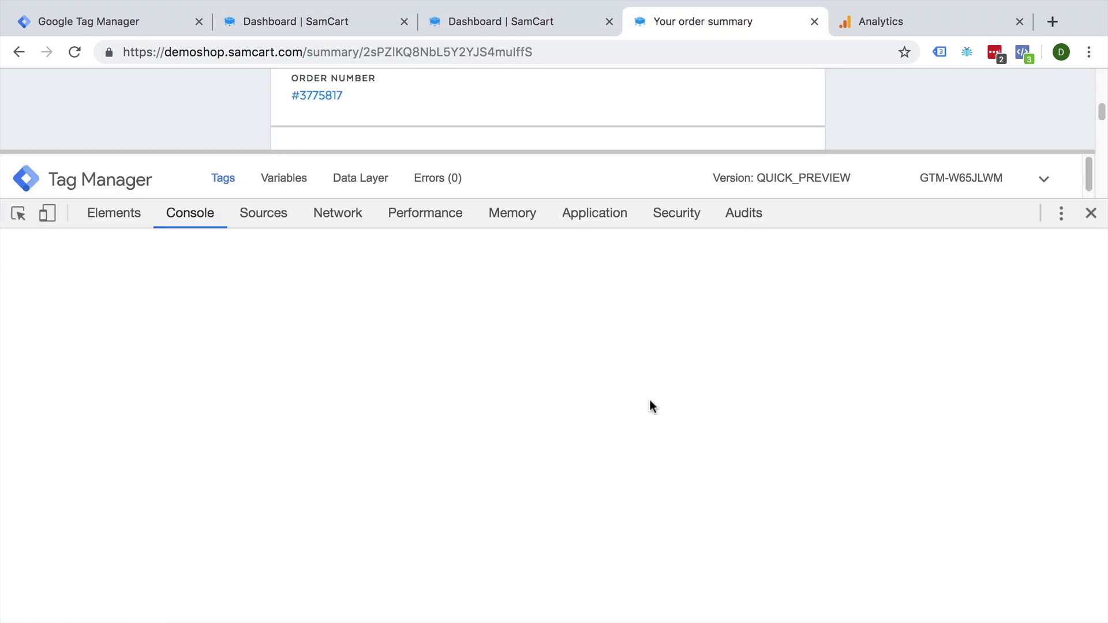
pyautogui.click(783, 214)
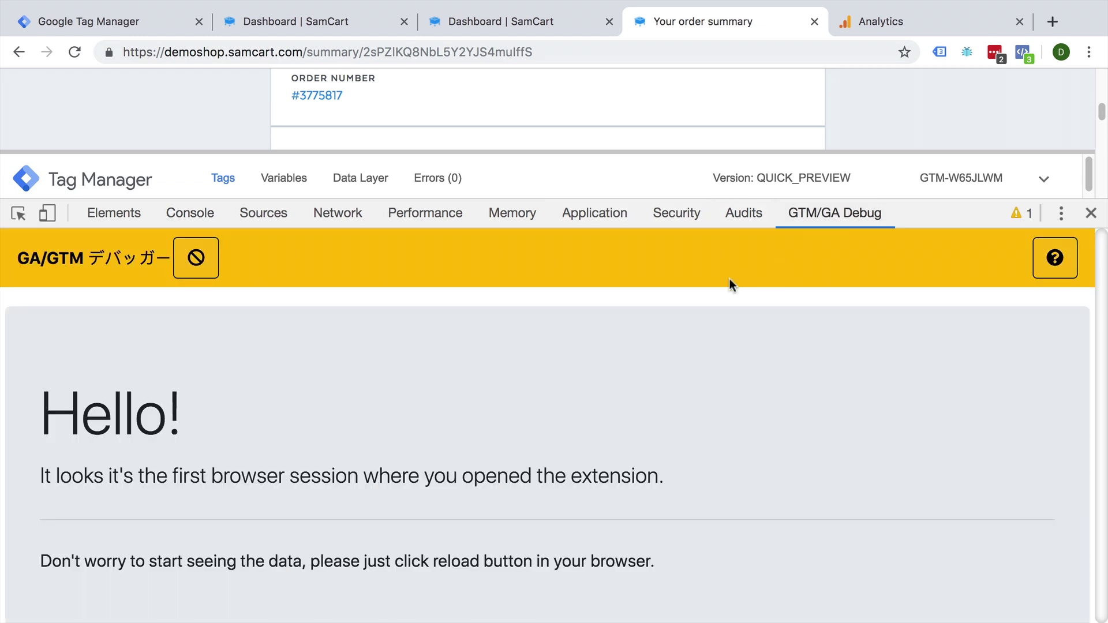
pyautogui.press('F5')
pyautogui.click(201, 378)
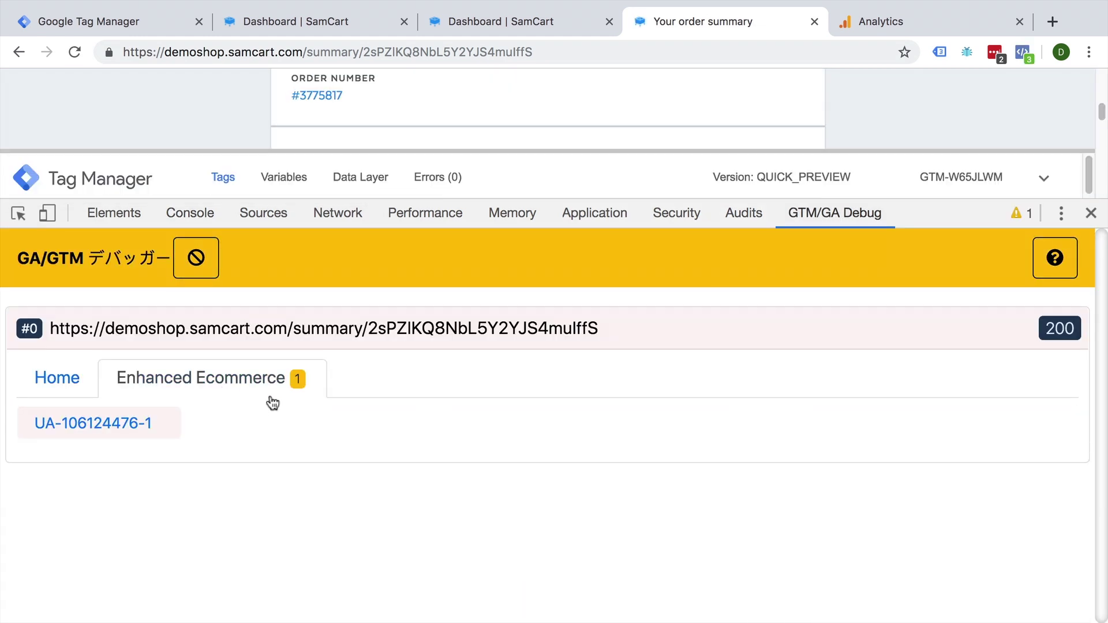
pyautogui.click(93, 423)
pyautogui.click(219, 429)
pyautogui.scroll(-3, 387, 479)
pyautogui.scroll(-3, 387, 479)
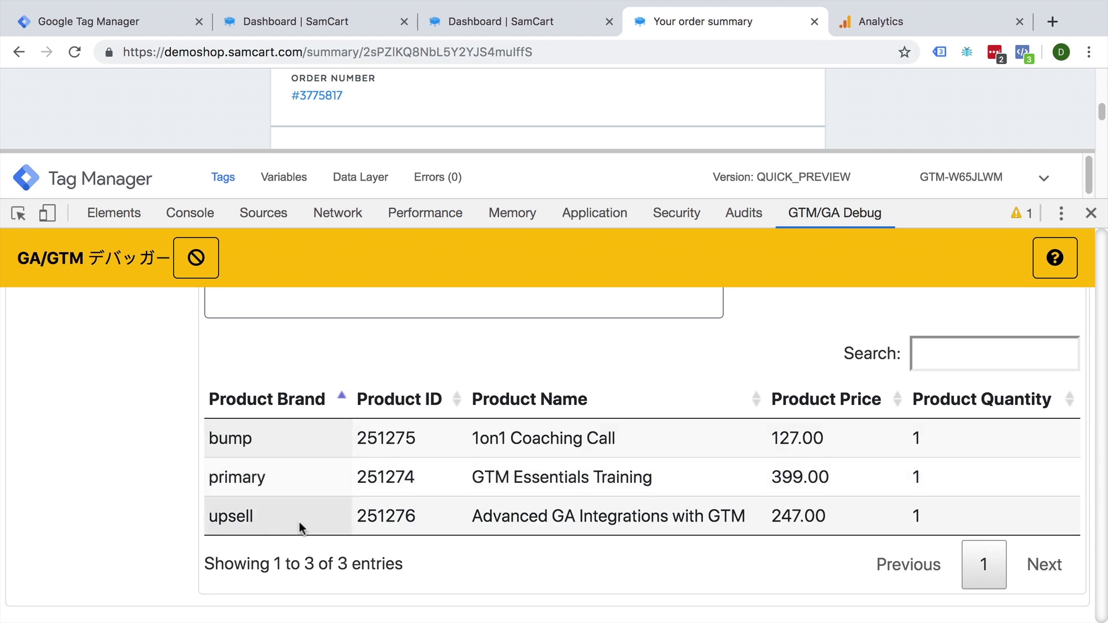
# - Navigate Analytics Conversions > E-commerce through Sales and Product Performance to Product List Performance
pyautogui.click(1091, 213)
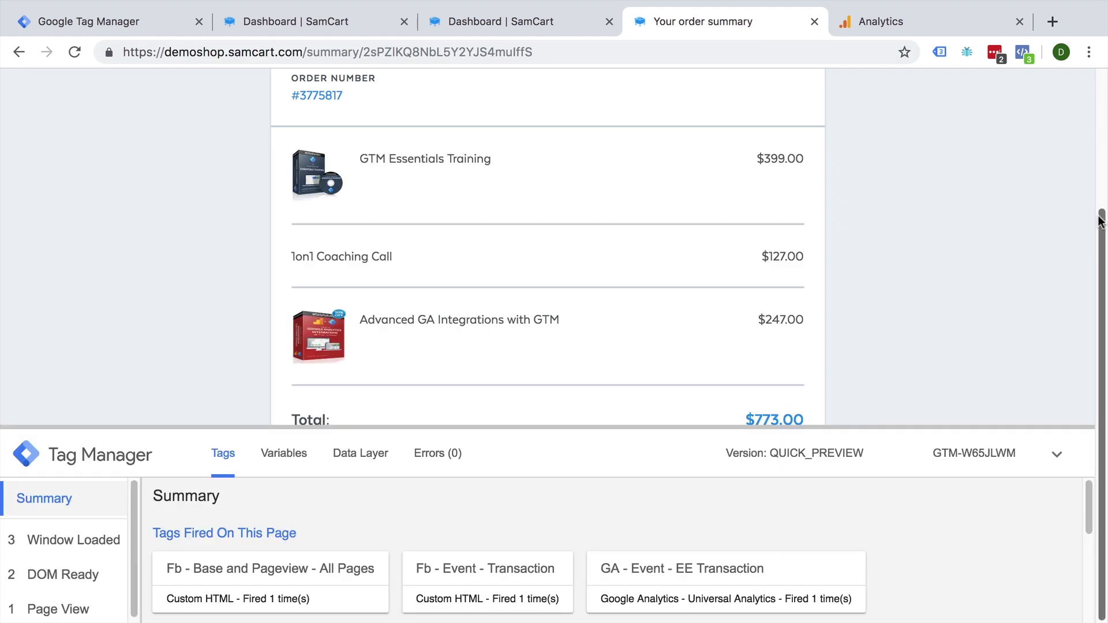
pyautogui.scroll(3, 740, 359)
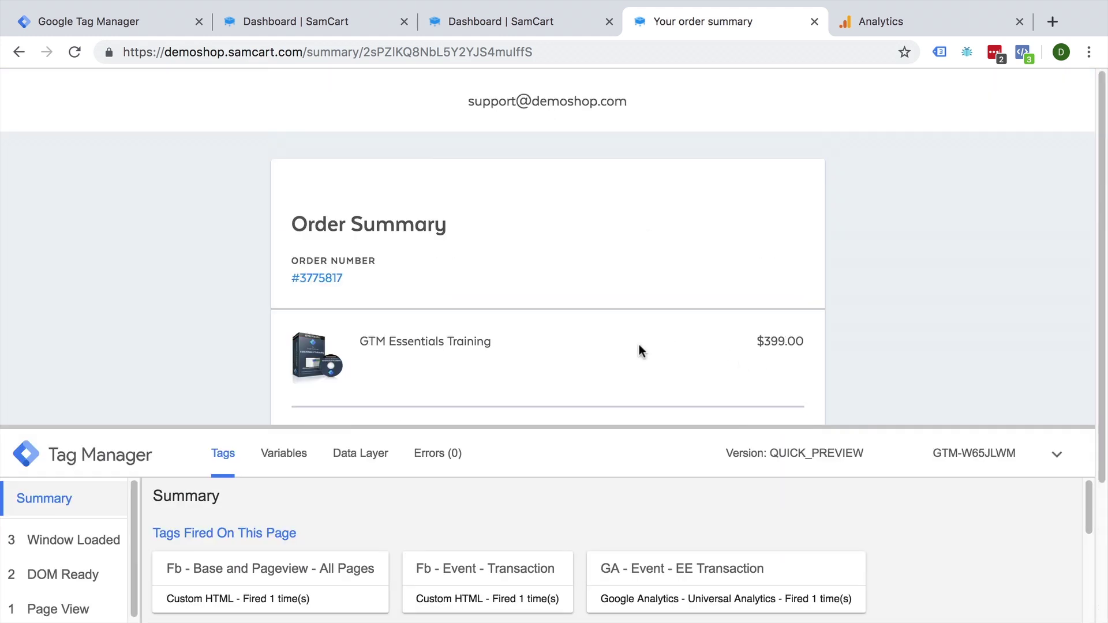
pyautogui.click(875, 21)
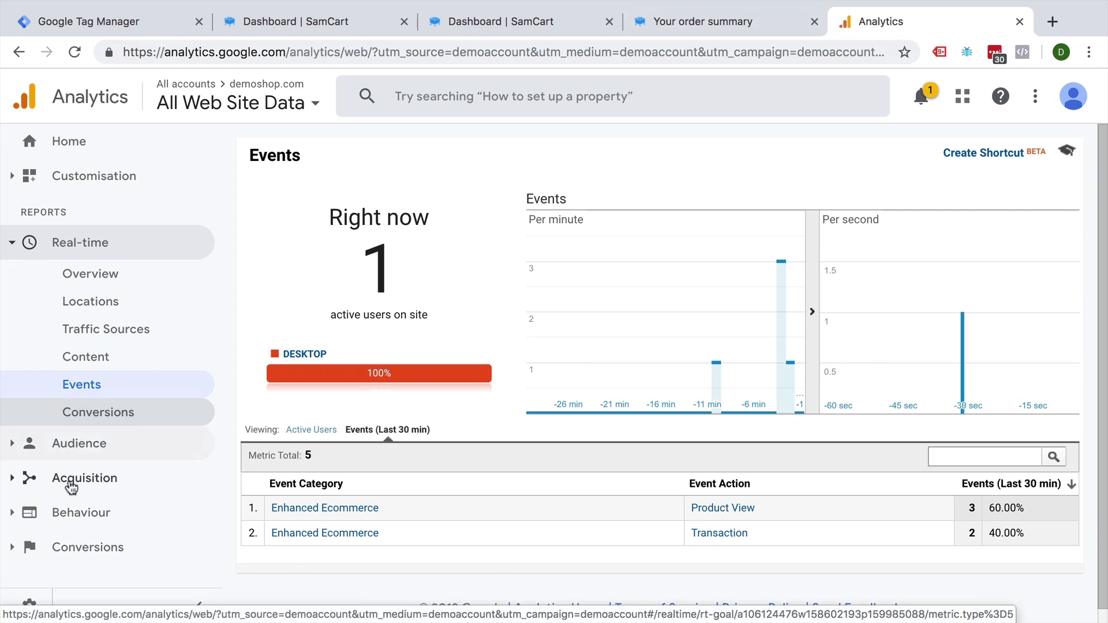
pyautogui.click(82, 547)
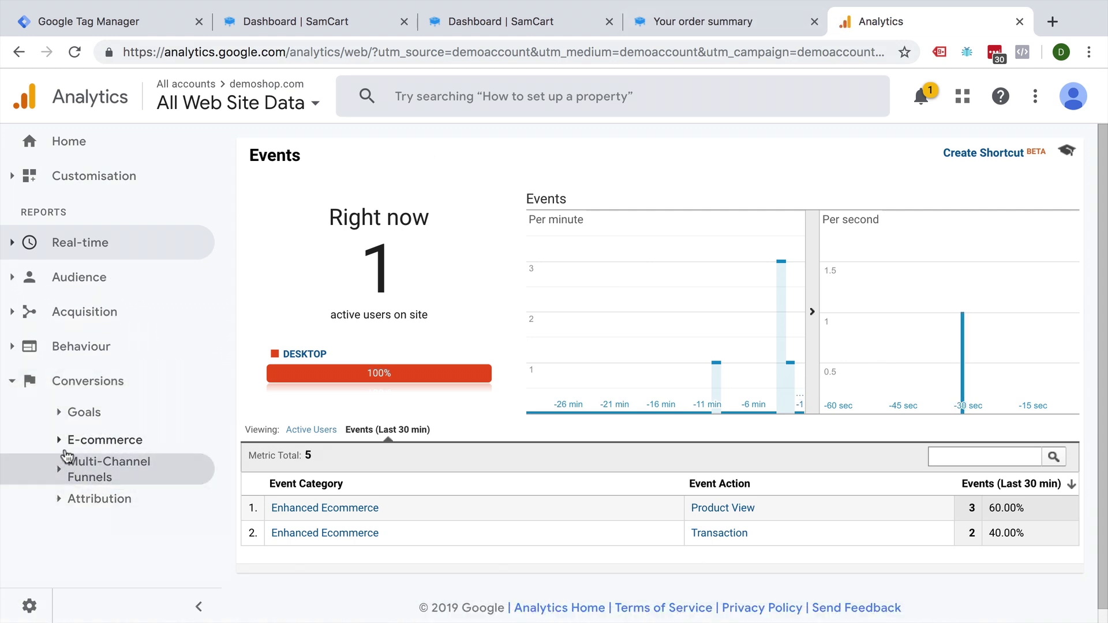
pyautogui.click(95, 440)
pyautogui.scroll(-2, 104, 450)
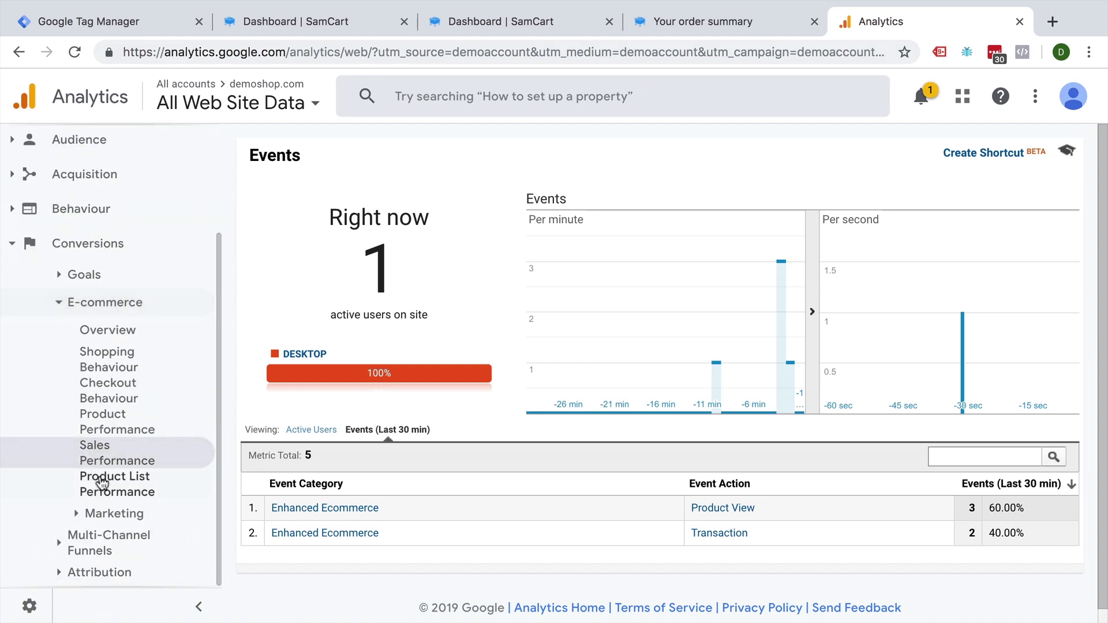
pyautogui.click(126, 459)
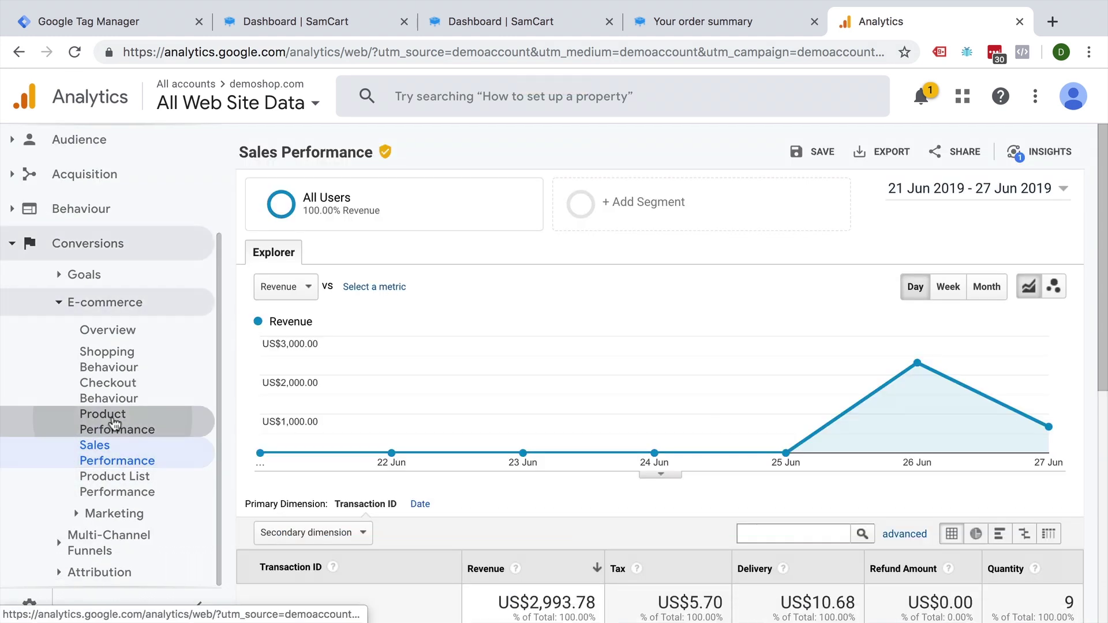
pyautogui.click(112, 422)
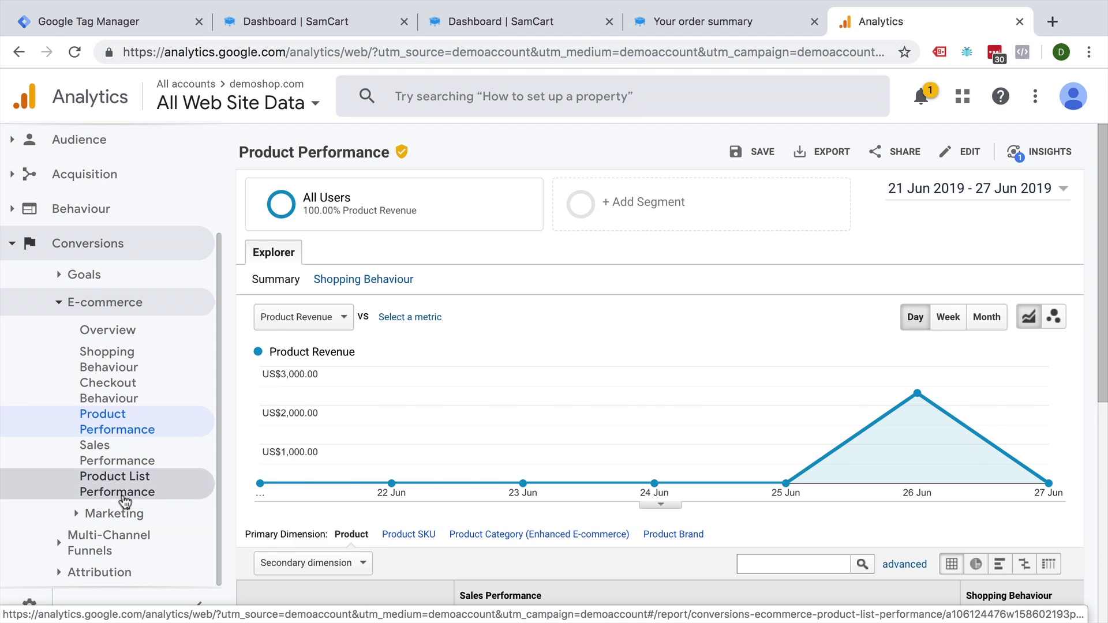
pyautogui.click(126, 490)
pyautogui.scroll(-2, 384, 479)
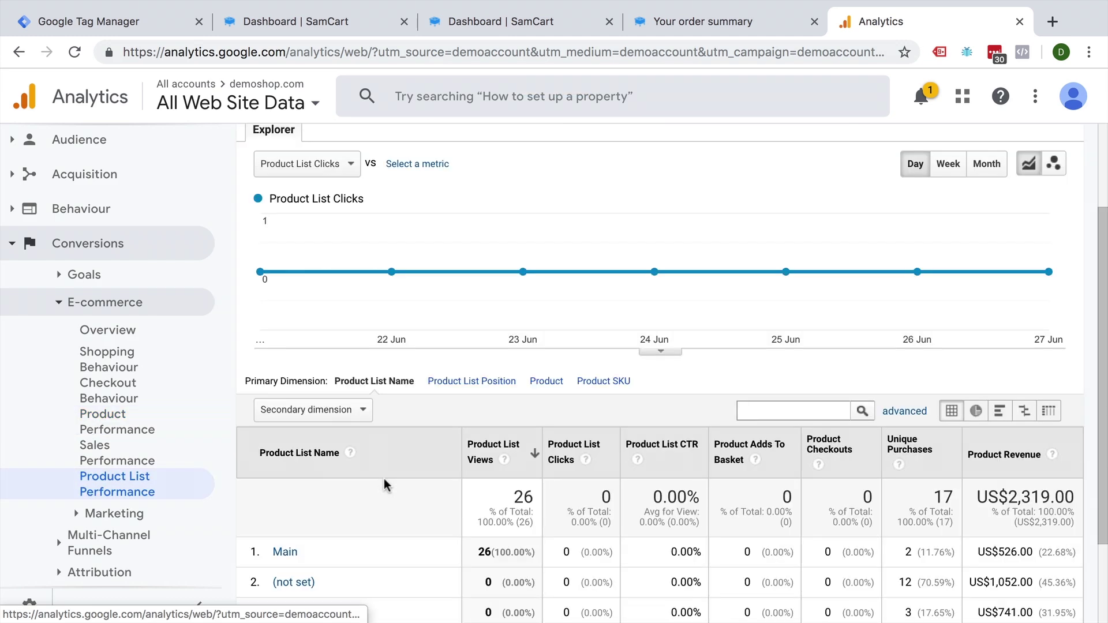
pyautogui.scroll(-2, 384, 479)
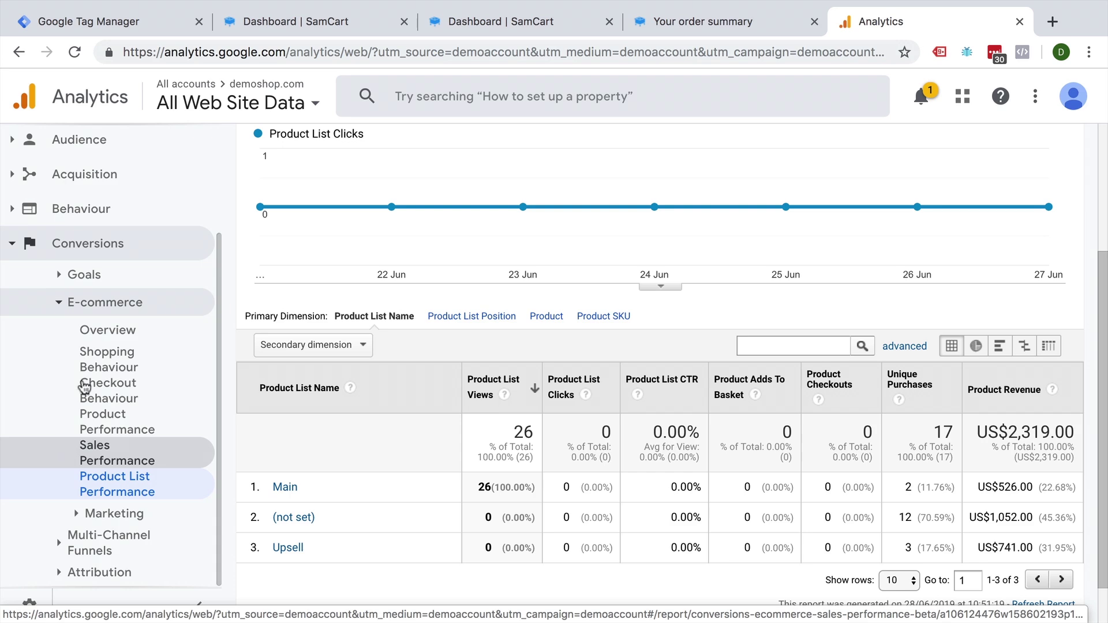
# - Return to the Tag Manager container and show its list of tags
pyautogui.click(89, 21)
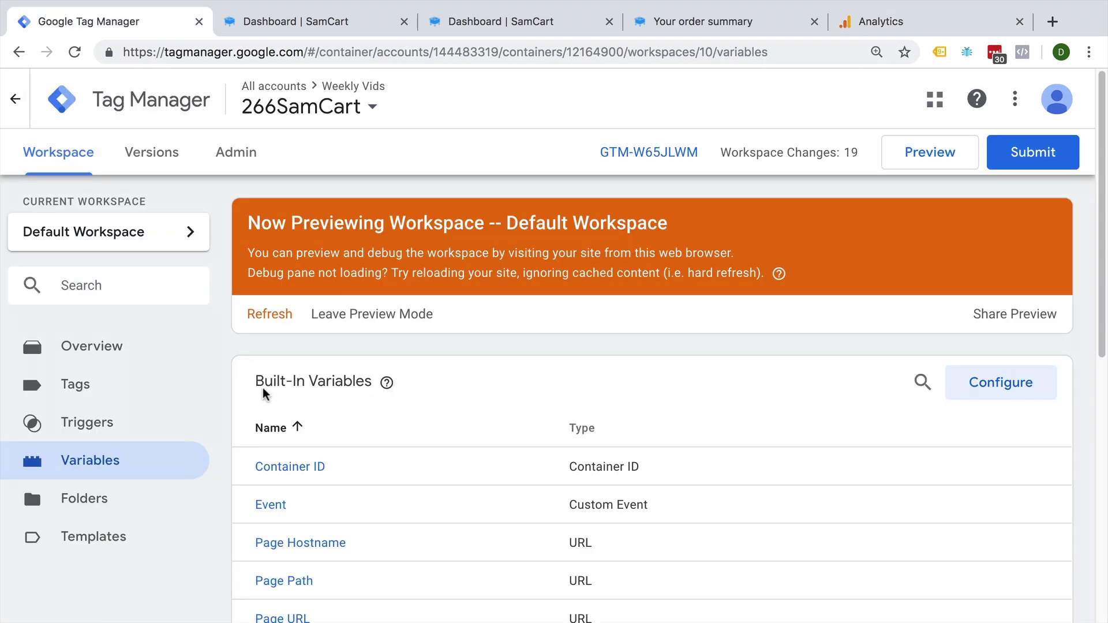
pyautogui.scroll(-5, 263, 388)
pyautogui.scroll(-2, 262, 387)
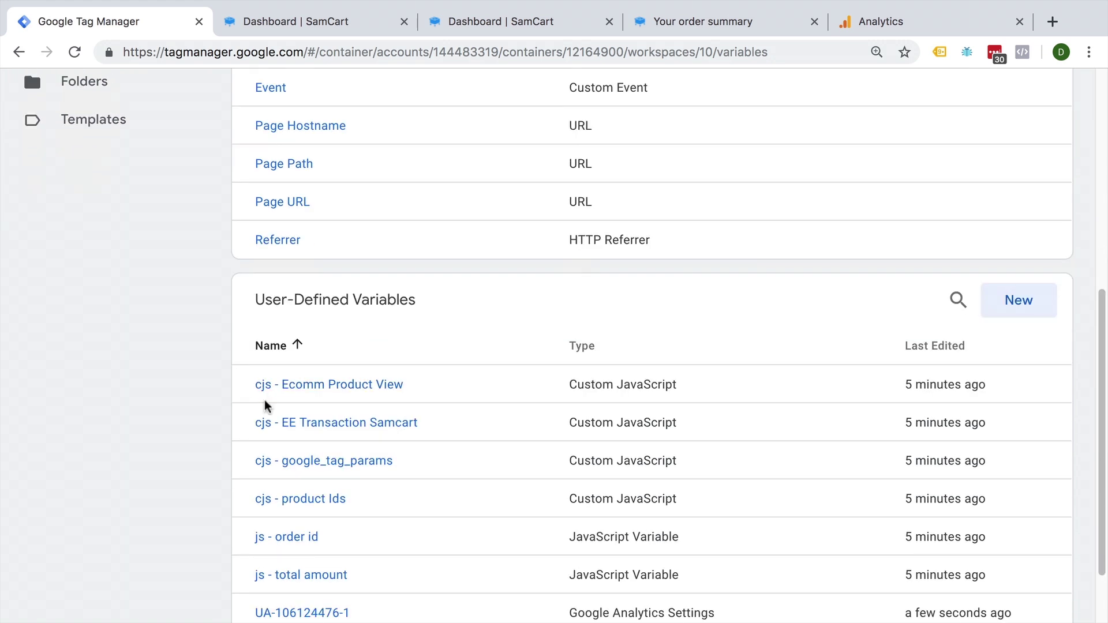
pyautogui.scroll(-1, 264, 399)
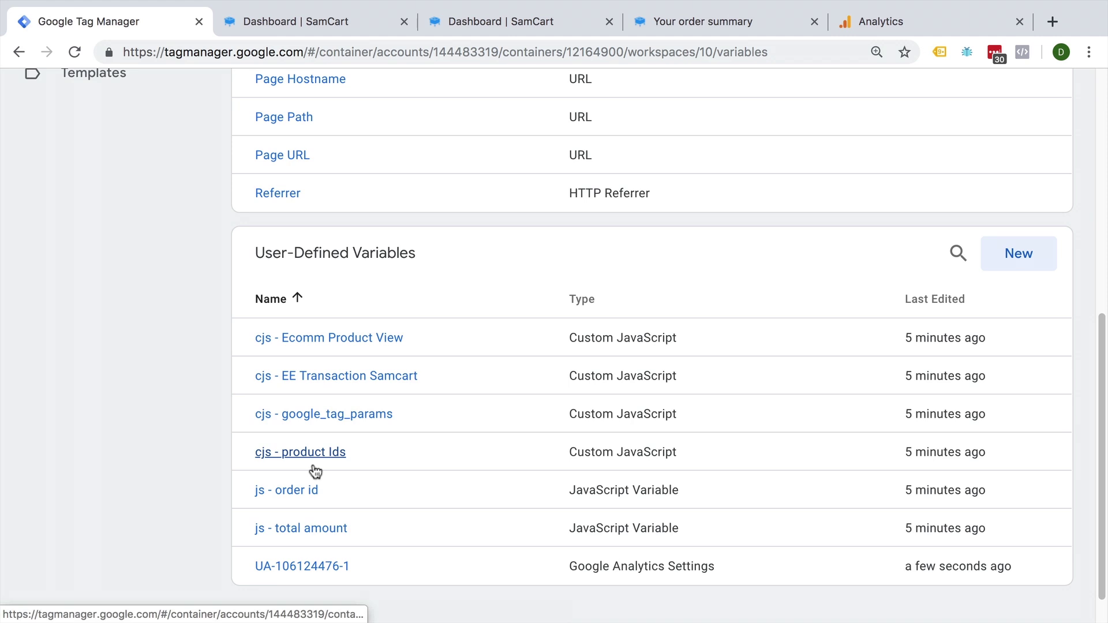
pyautogui.scroll(5, 315, 472)
pyautogui.click(141, 239)
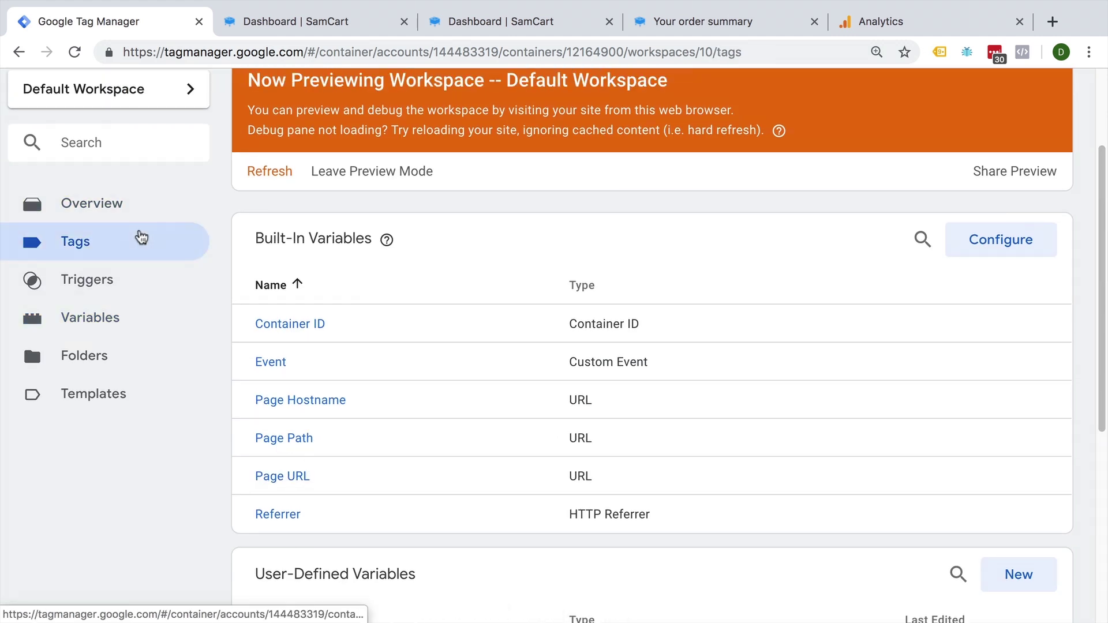
pyautogui.scroll(-2, 205, 414)
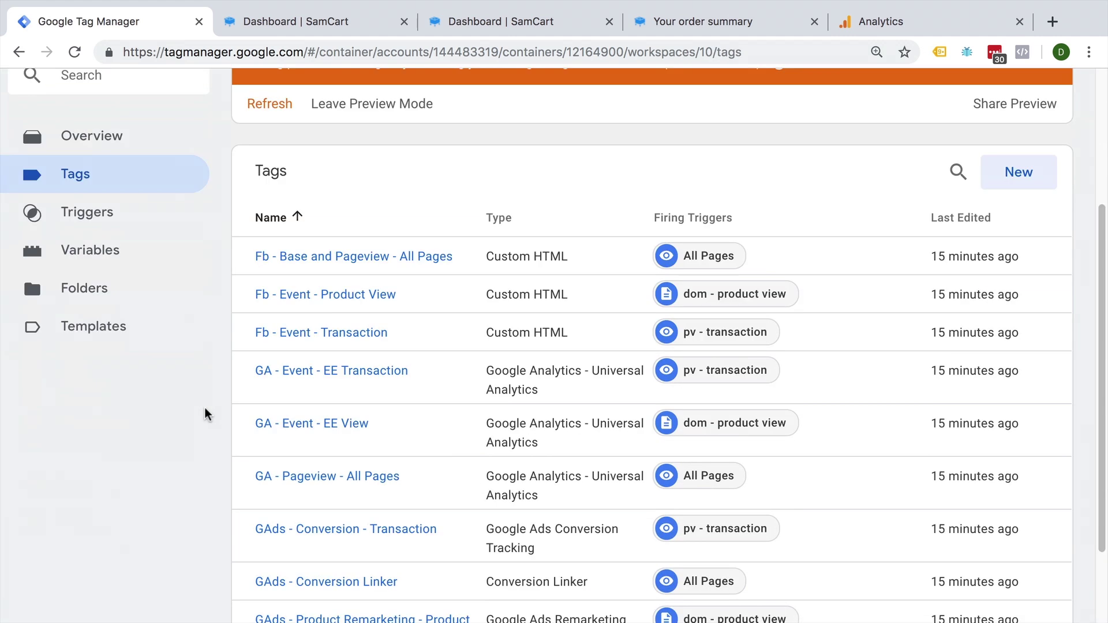
pyautogui.scroll(-1, 206, 414)
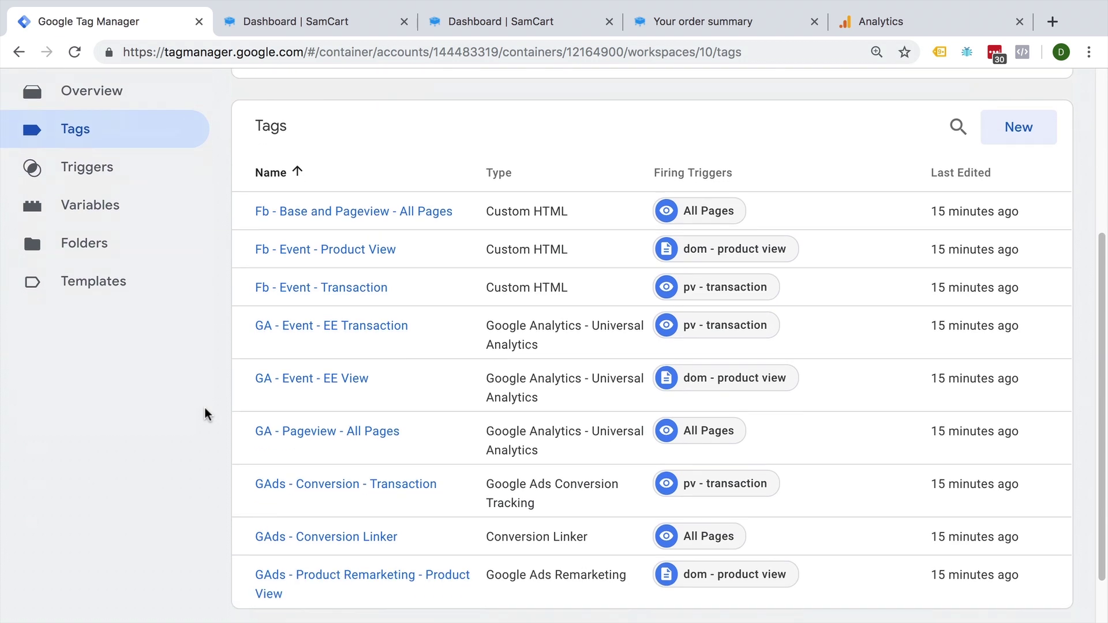
pyautogui.scroll(-1, 206, 414)
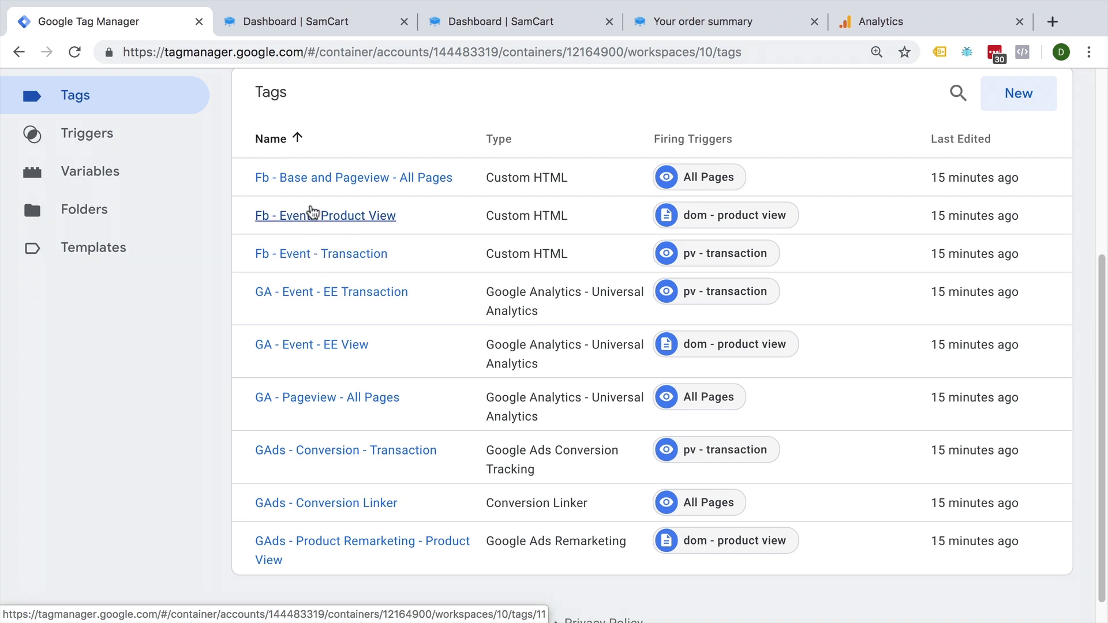
pyautogui.click(311, 181)
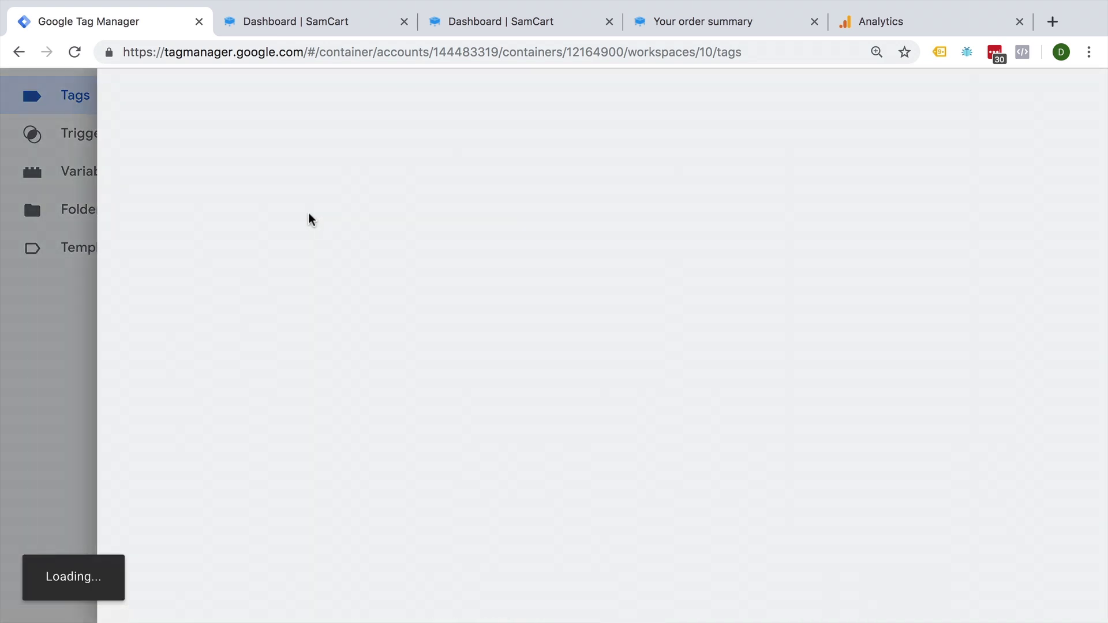
pyautogui.scroll(-2, 373, 475)
pyautogui.scroll(-2, 381, 405)
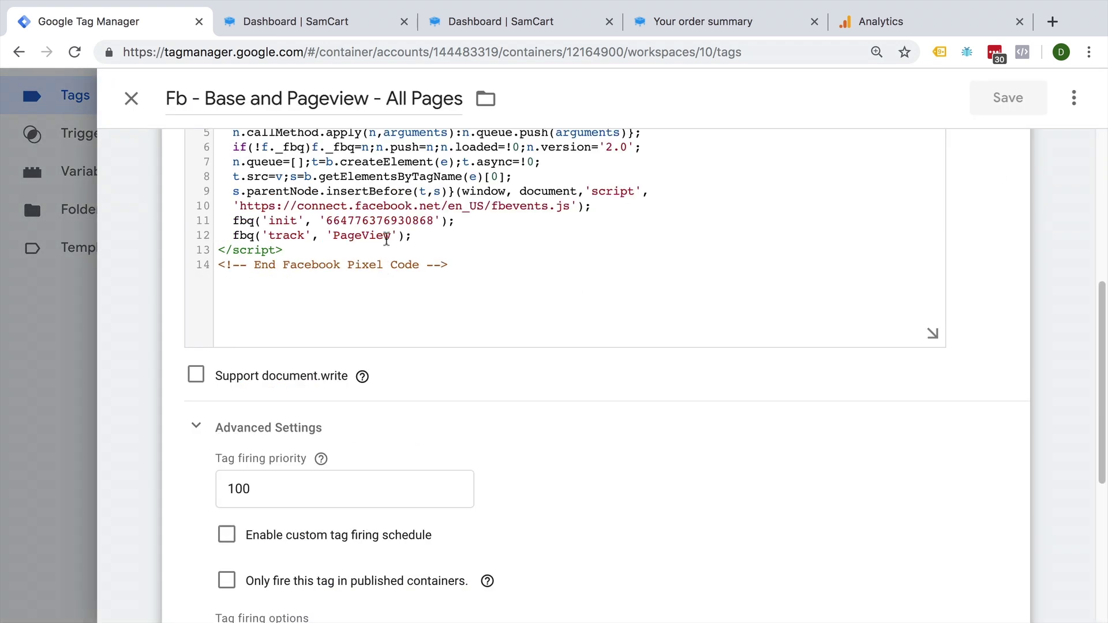
pyautogui.doubleClick(393, 221)
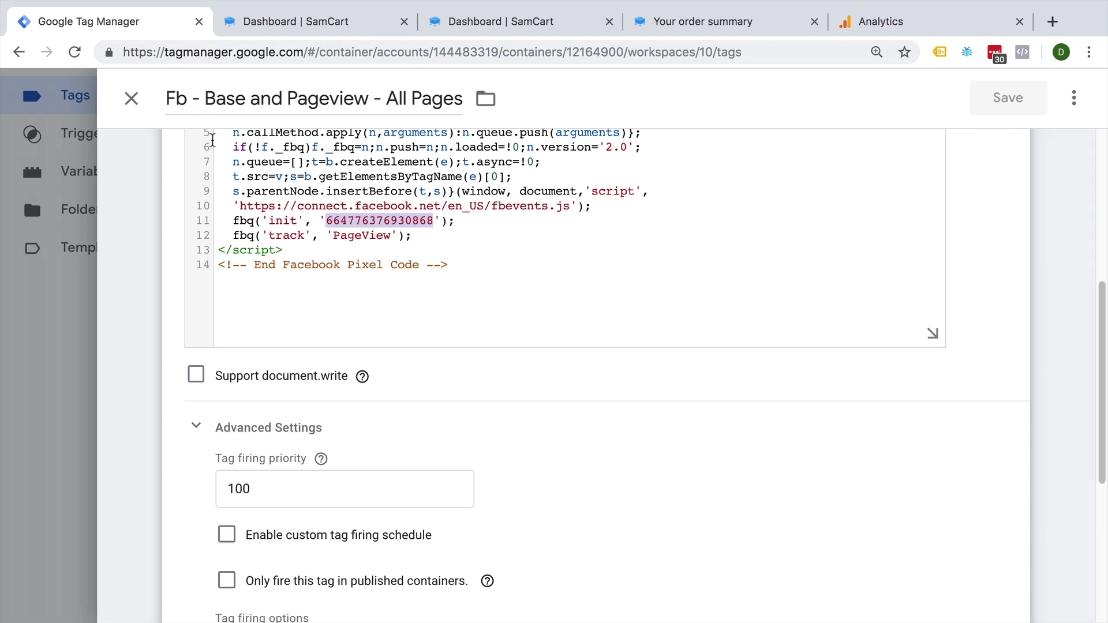
pyautogui.click(130, 98)
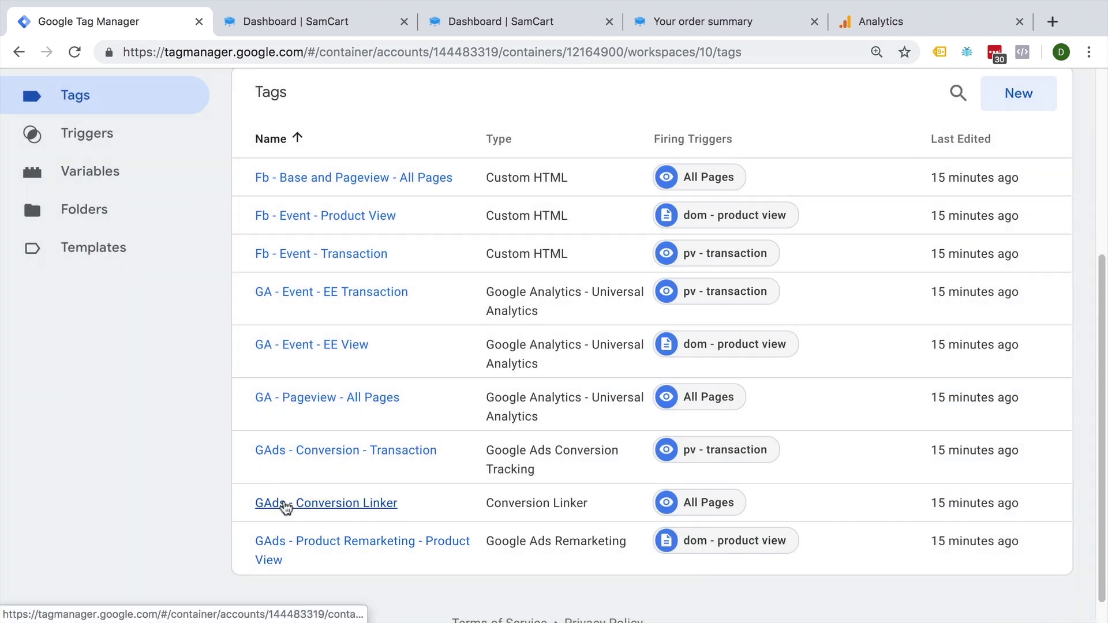
pyautogui.click(298, 452)
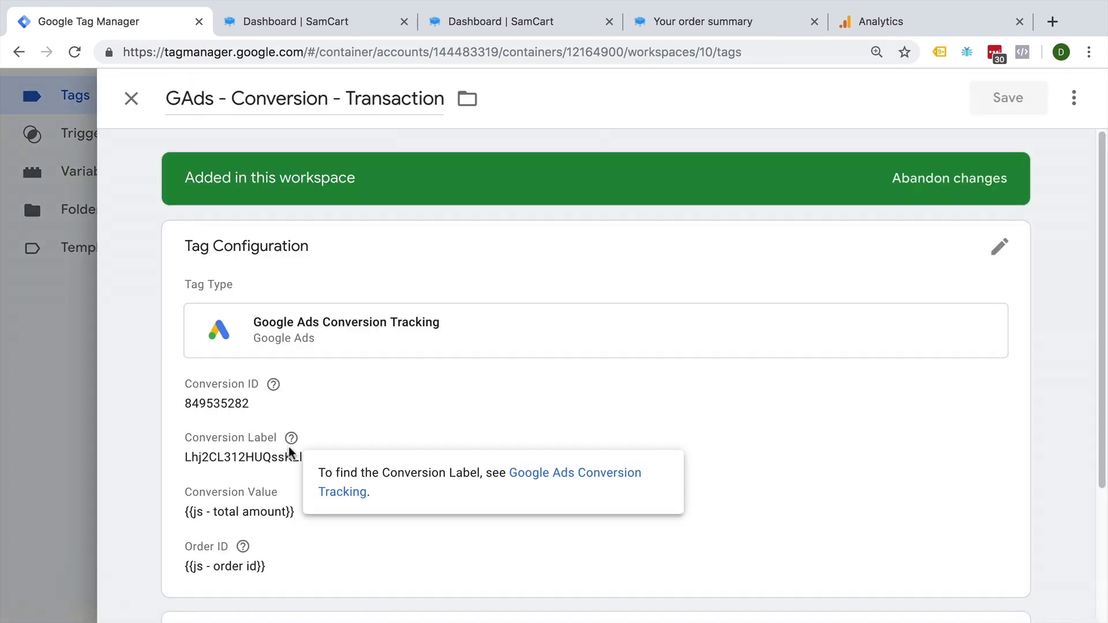
pyautogui.click(203, 403)
pyautogui.scroll(-3, 239, 276)
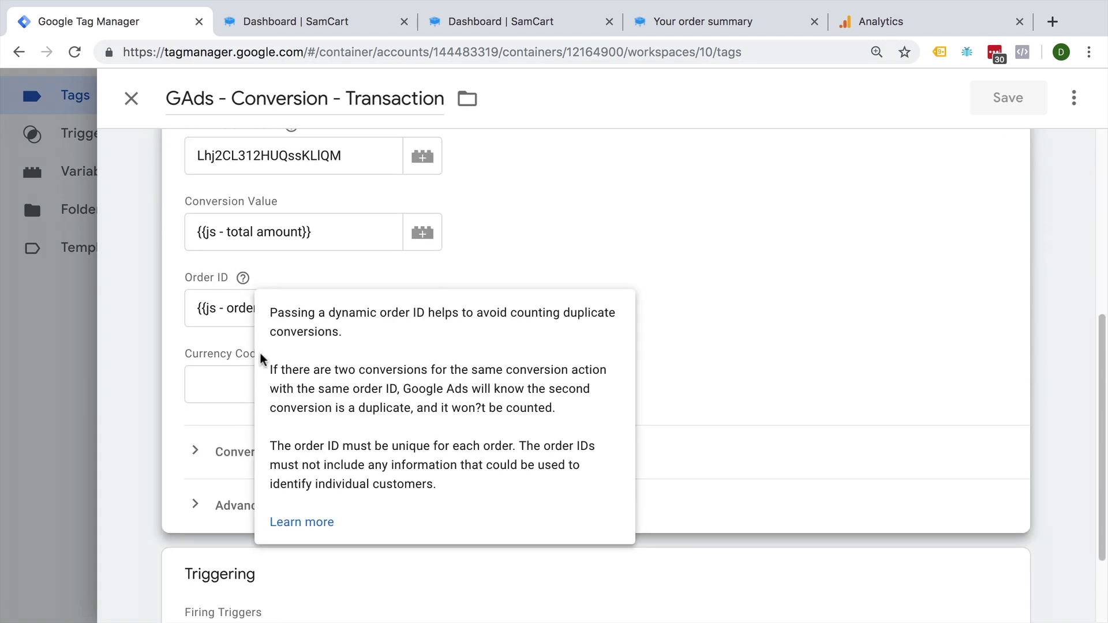
pyautogui.scroll(5, 779, 311)
pyautogui.scroll(3, 779, 311)
pyautogui.doubleClick(231, 335)
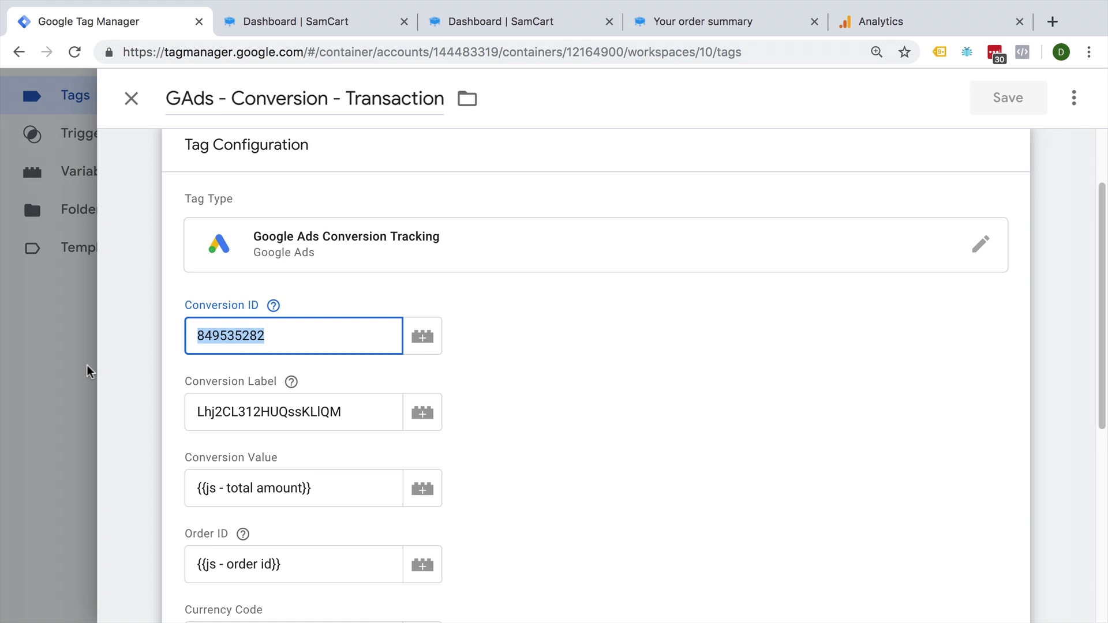
pyautogui.click(87, 372)
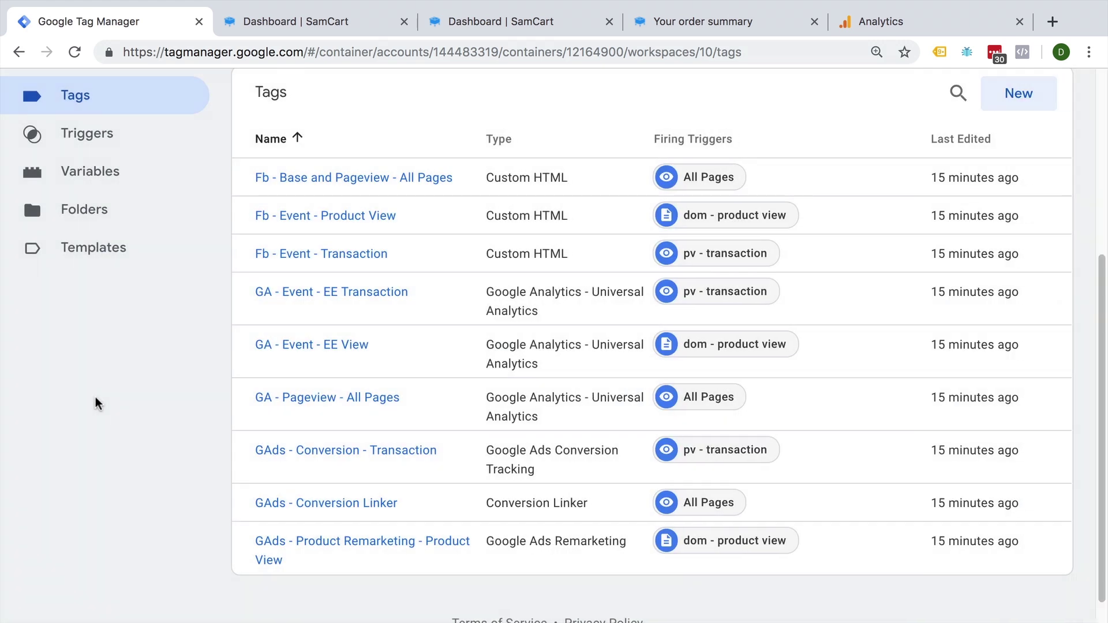
pyautogui.scroll(5, 128, 478)
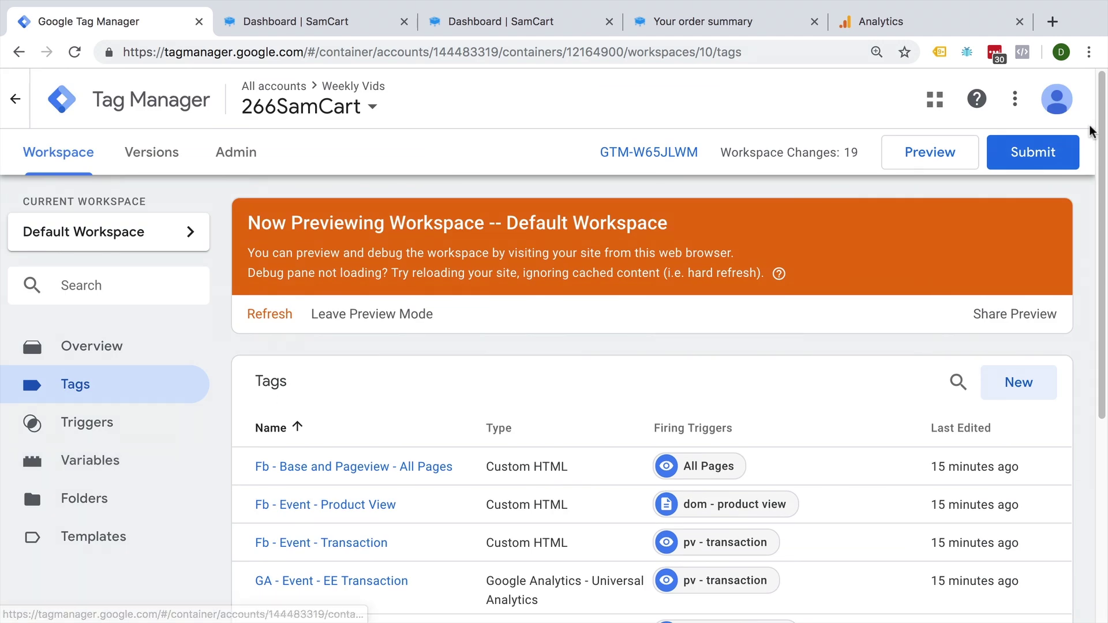
# - Submit and publish a container version named 'Sam Cart Ecommerce Installation'
pyautogui.click(1033, 151)
pyautogui.click(261, 315)
pyautogui.write('Sam Cart Ecommerce Installation')
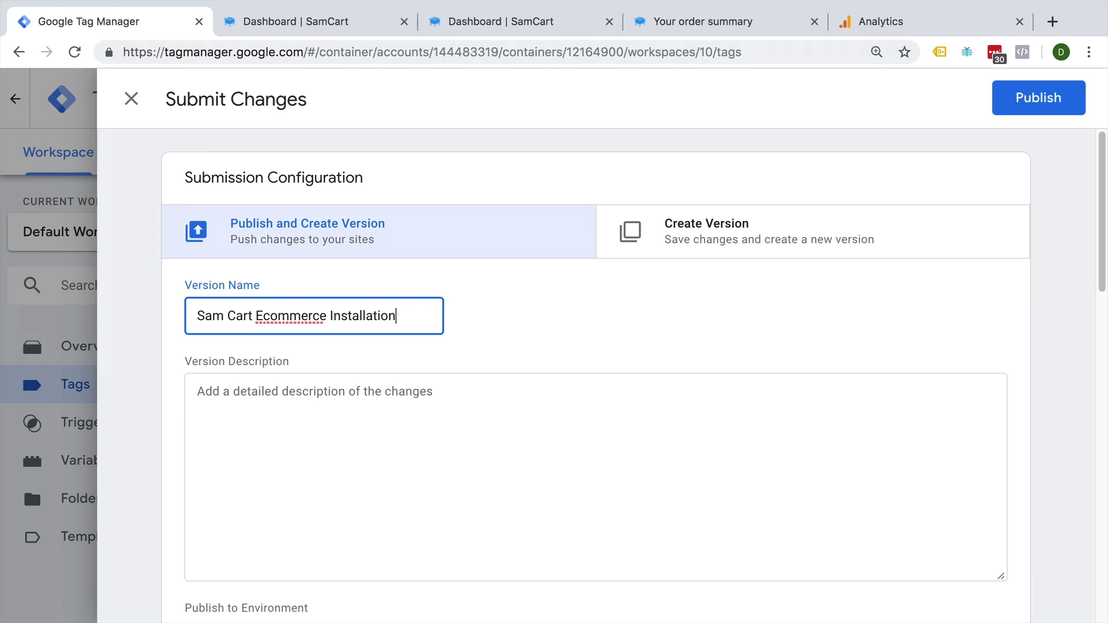
pyautogui.click(1018, 99)
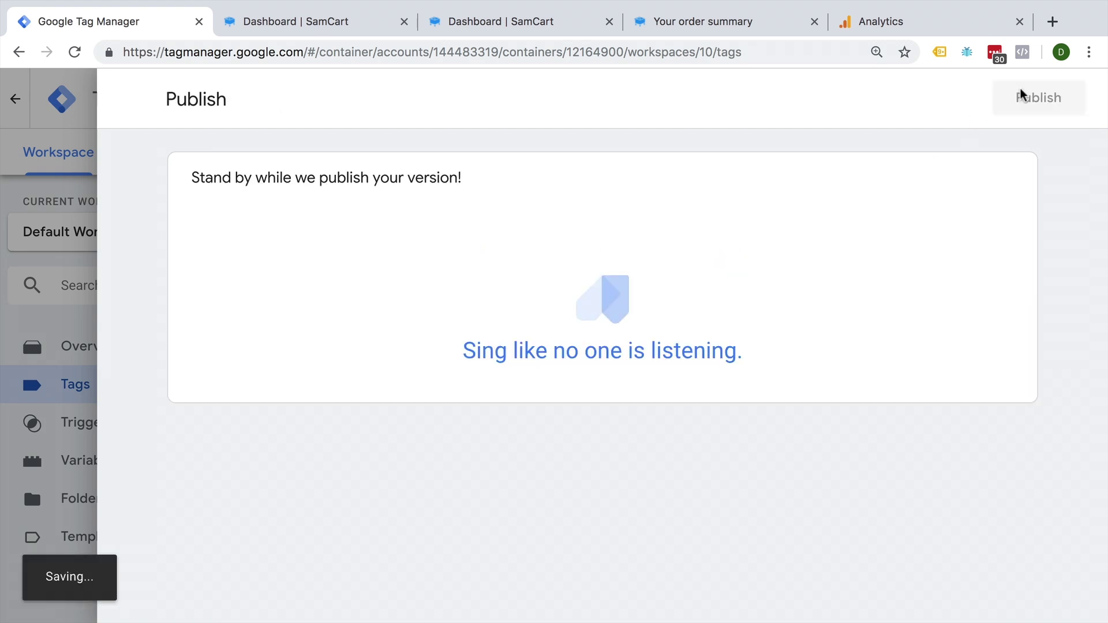